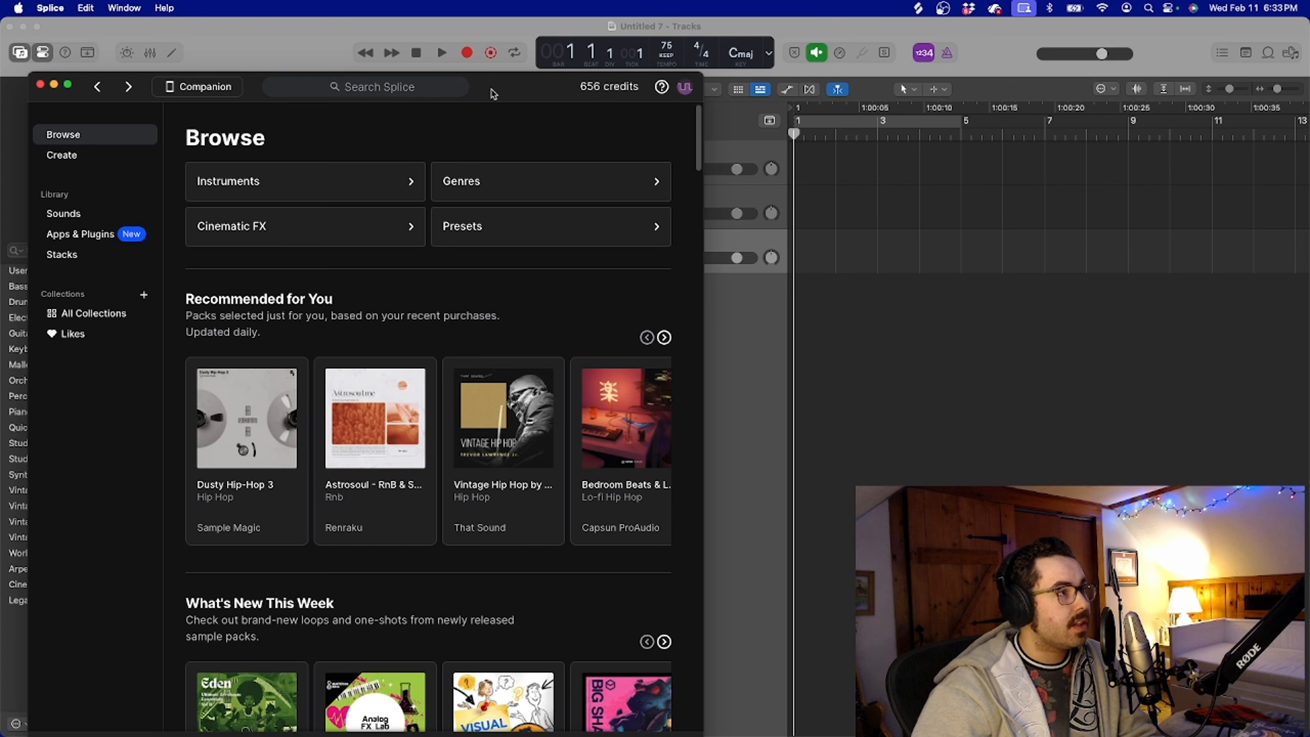
# Preview the VHB_87_Drum_Loop_Dogger loop in Splice and add it to a new track in the Logic Pro project
pyautogui.moveTo(487, 91); pyautogui.dragTo(444, 36)
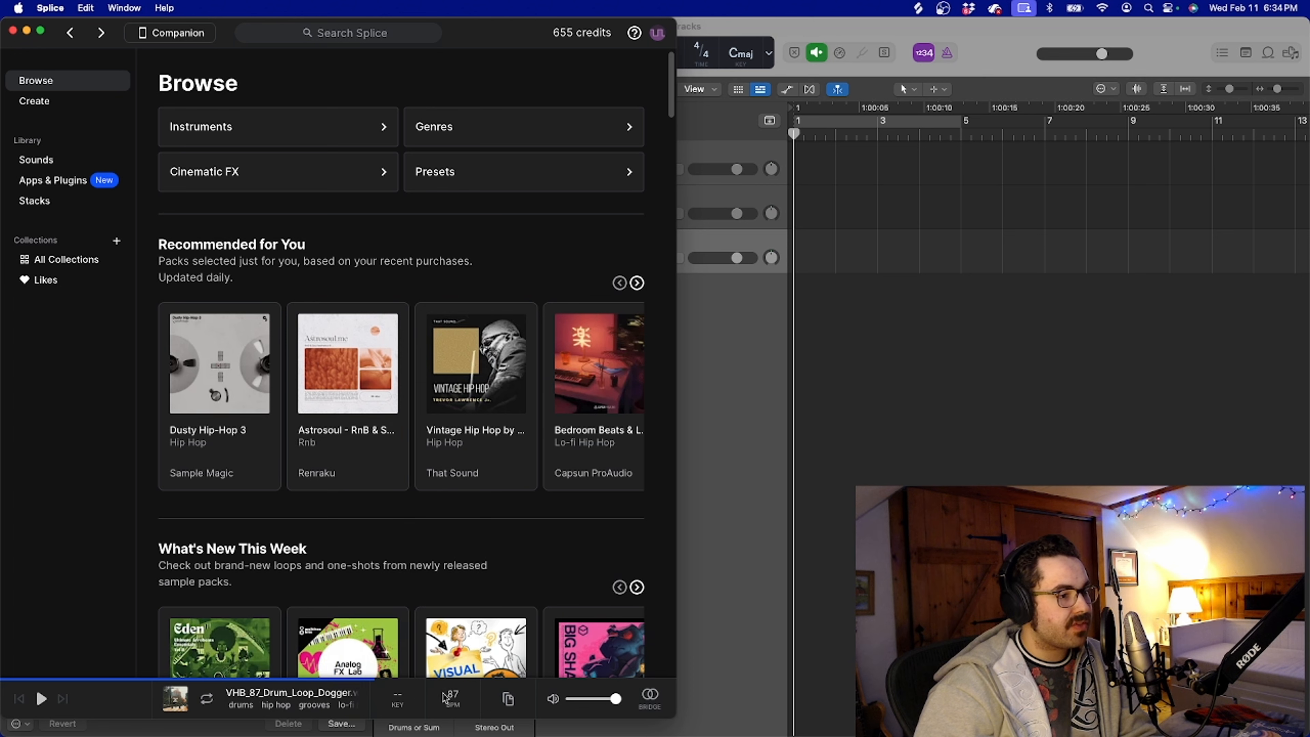
pyautogui.click(40, 699)
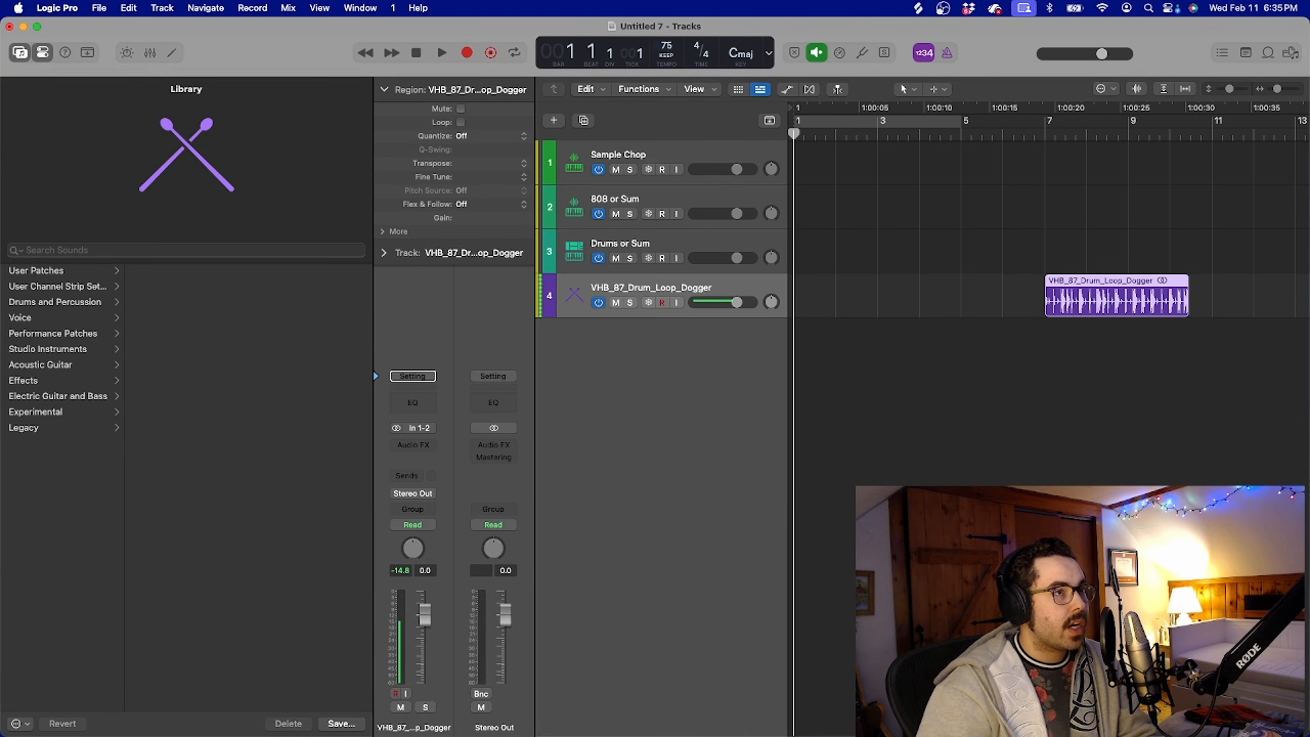
pyautogui.moveTo(666, 46); pyautogui.dragTo(666, 12)
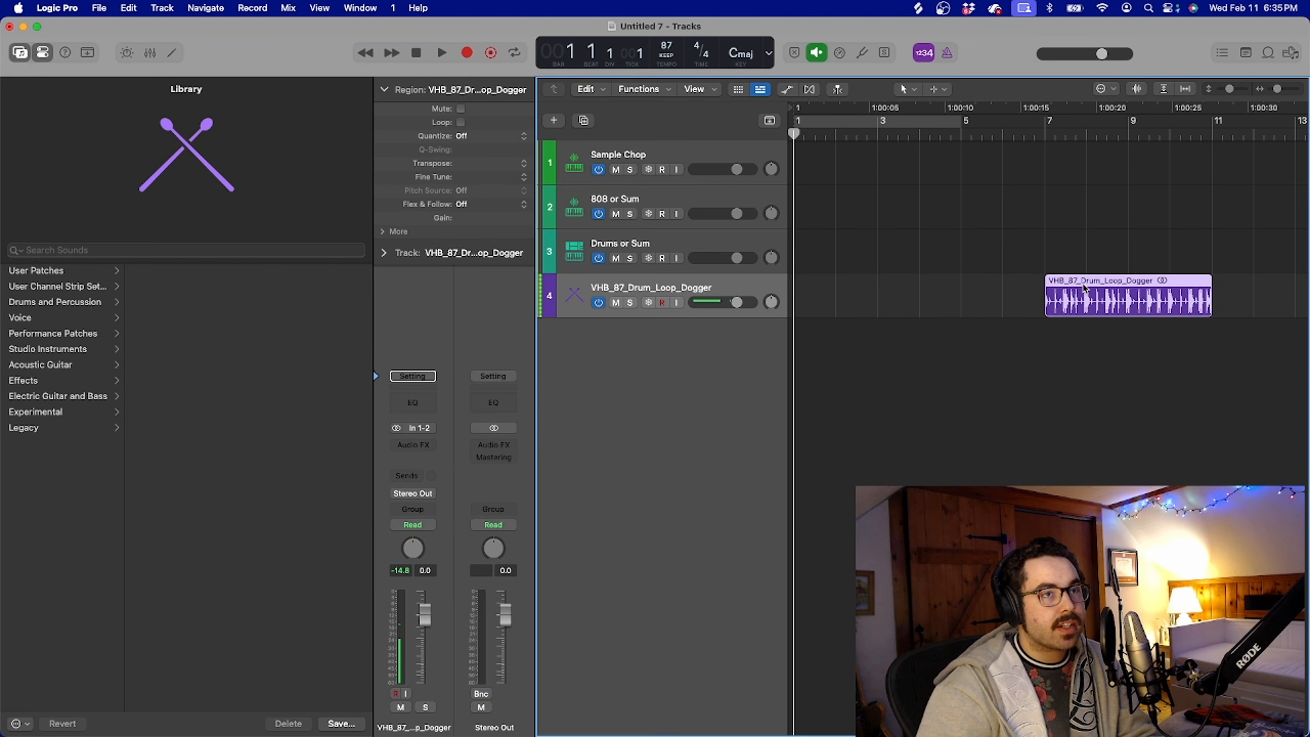
# Move the drum loop region to bar 1 and play it back
pyautogui.moveTo(1085, 287); pyautogui.dragTo(835, 295)
pyautogui.press('space')
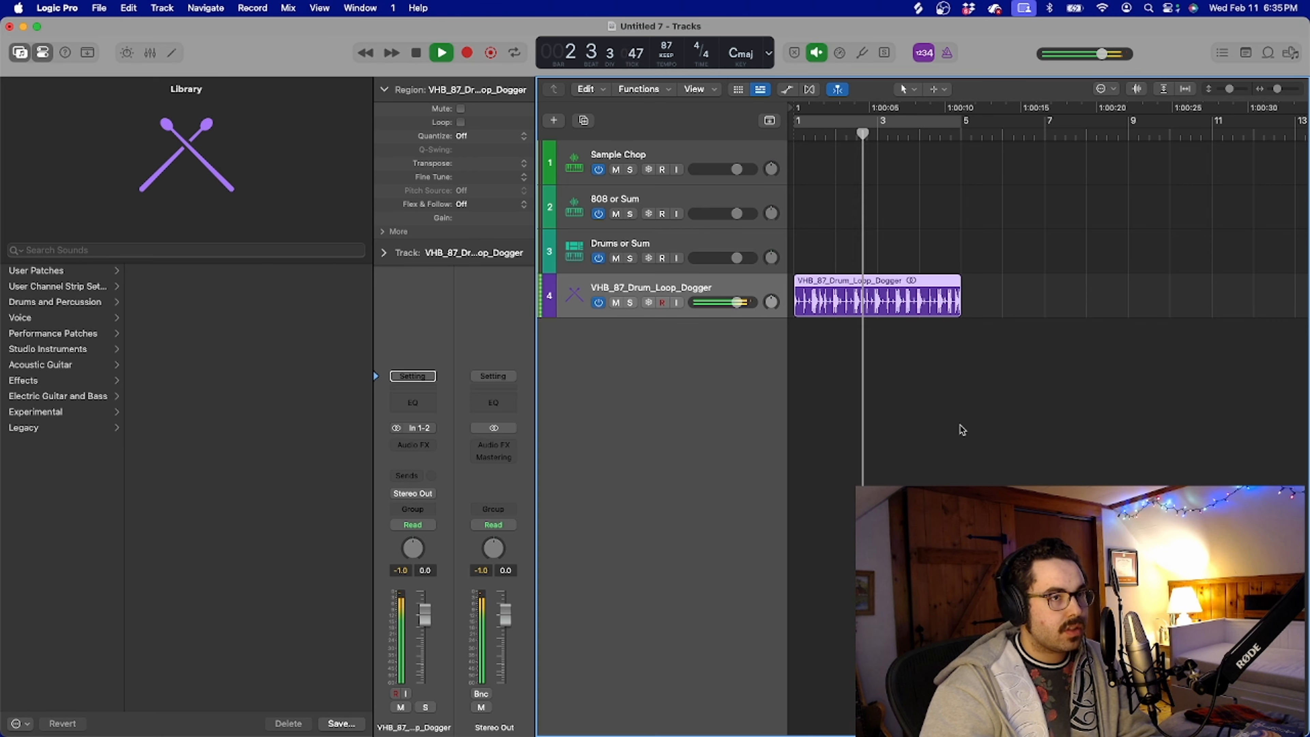
pyautogui.press('space')
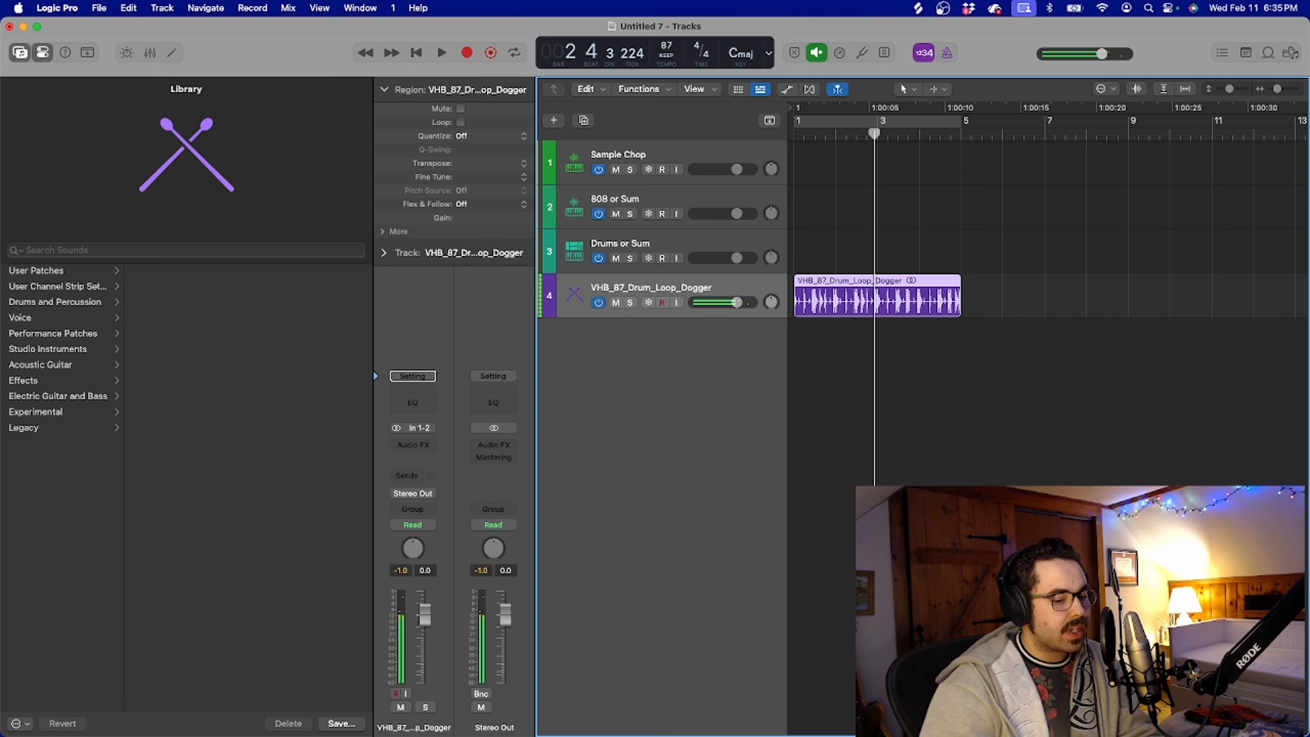
# Switch to Splice, preview and acquire SIG_MND_90_electric_piano_nice_Fmin, and add it to a new track at bar 1 in Logic Pro
pyautogui.press('super+Tab')
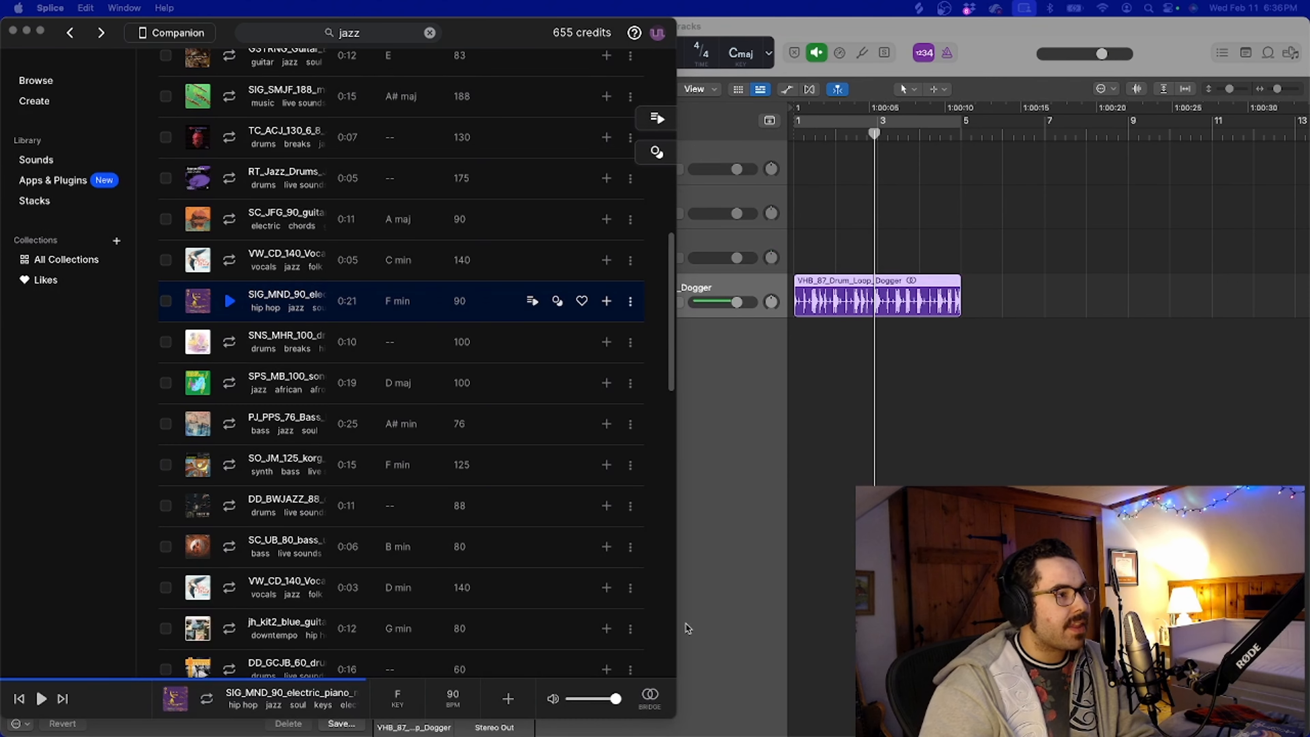
pyautogui.click(230, 302)
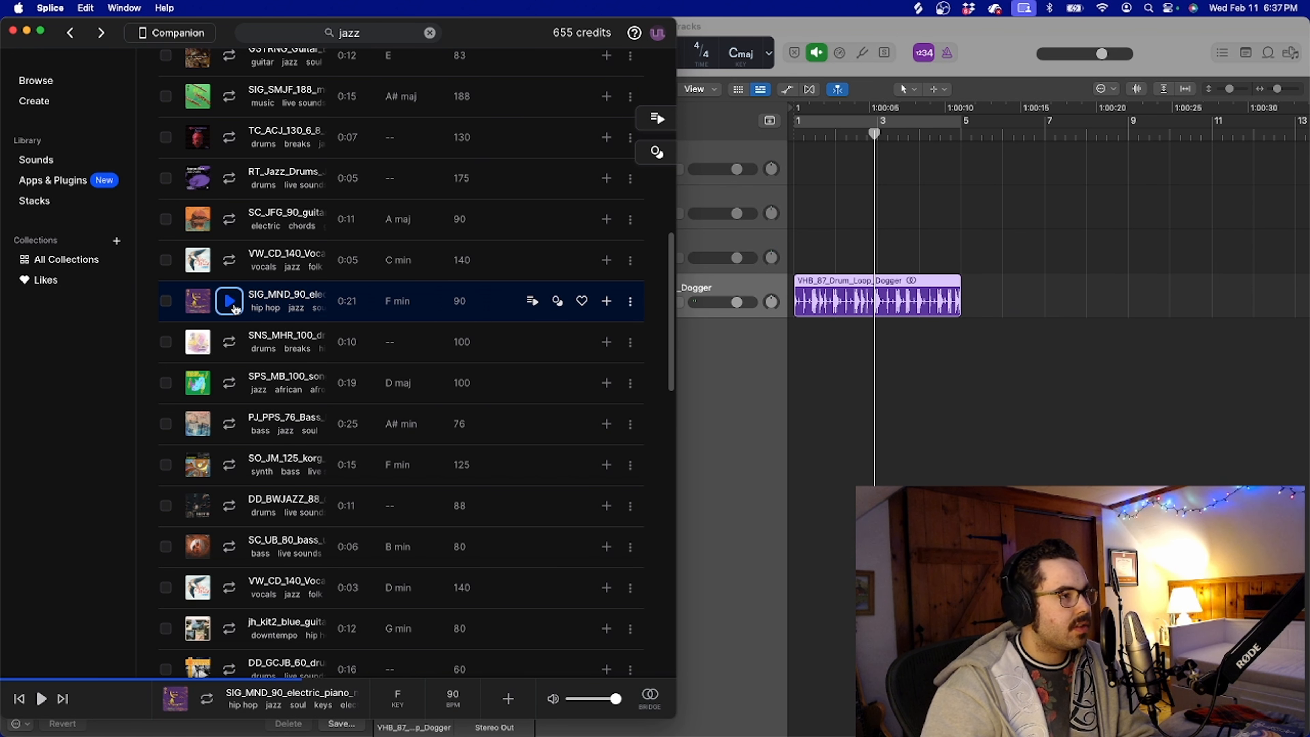
pyautogui.click(606, 301)
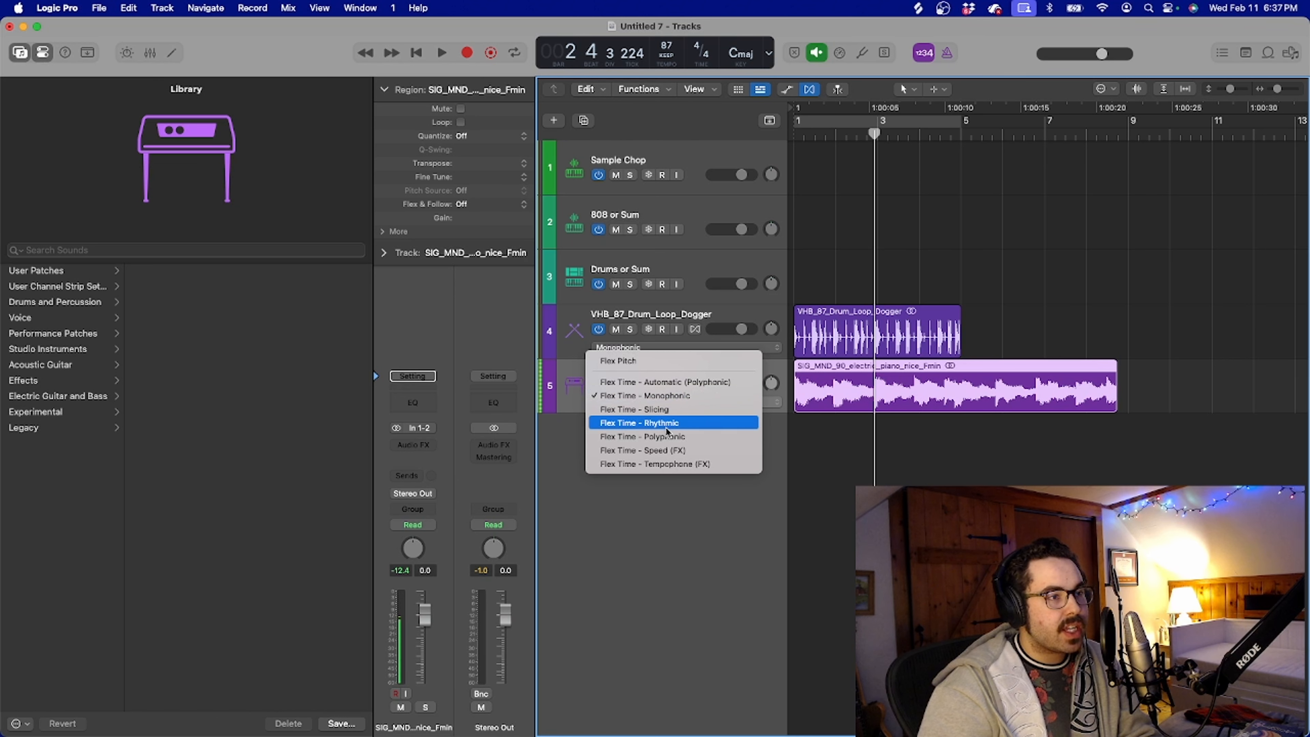
pyautogui.click(665, 426)
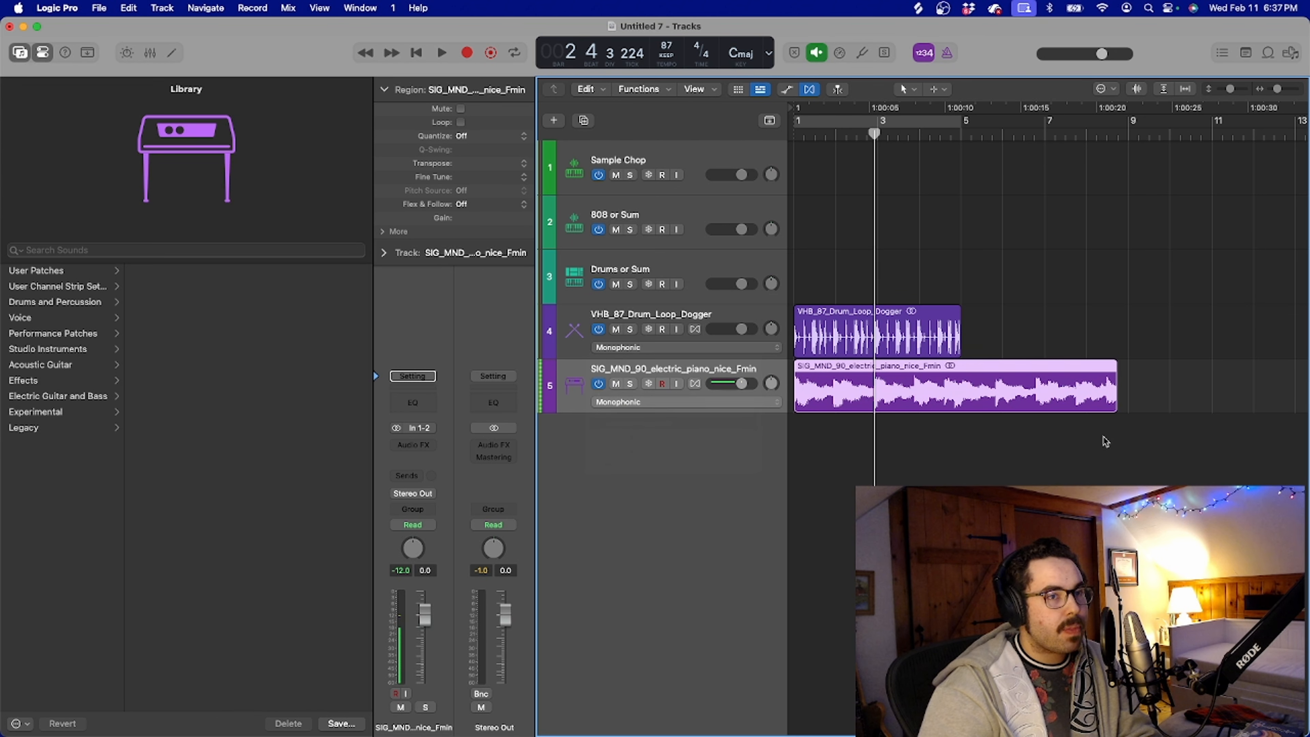
# Stretch the electric piano region to end at bar 9 and copy the drum loop region to bar 5
pyautogui.moveTo(1114, 362); pyautogui.dragTo(1127, 362)
pyautogui.click(922, 334)
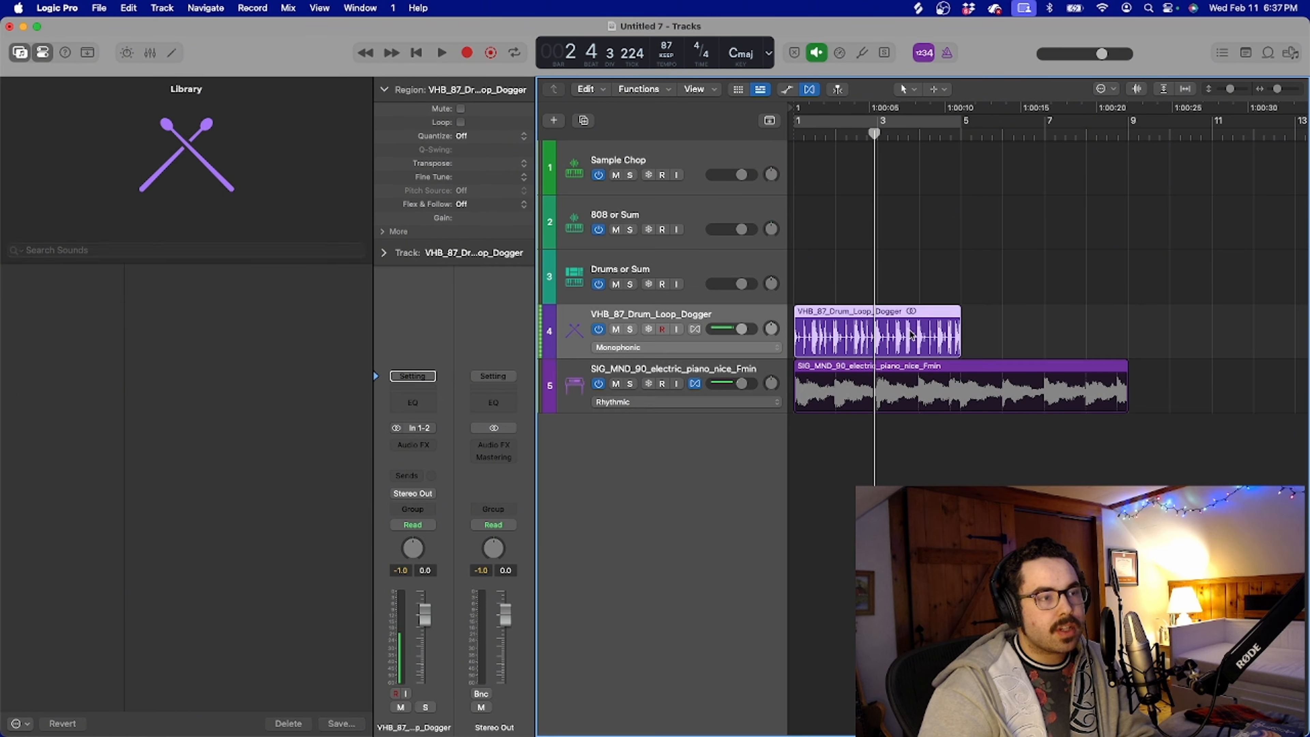
pyautogui.moveTo(868, 337); pyautogui.dragTo(1035, 332)
# Play the arrangement from the start and hide the flex controls
pyautogui.press('Return')
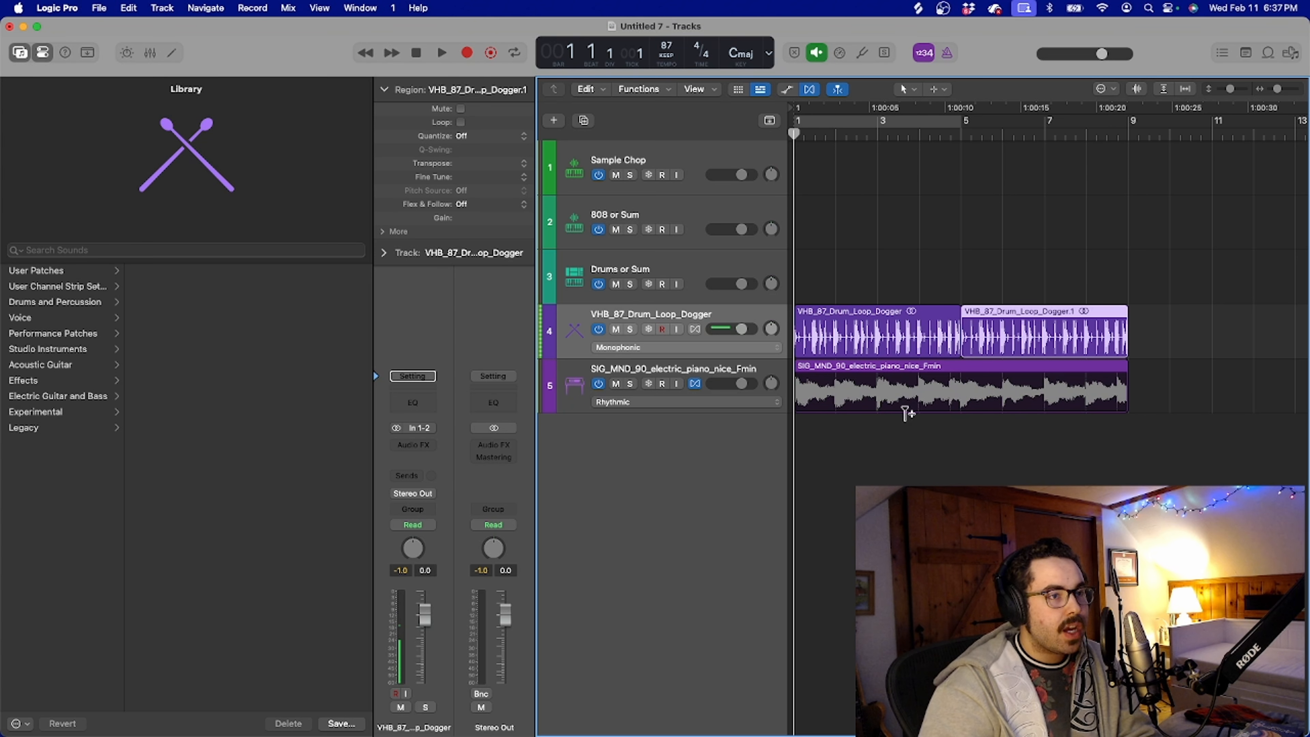
pyautogui.click(895, 467)
pyautogui.press('space')
pyautogui.press('super+f')
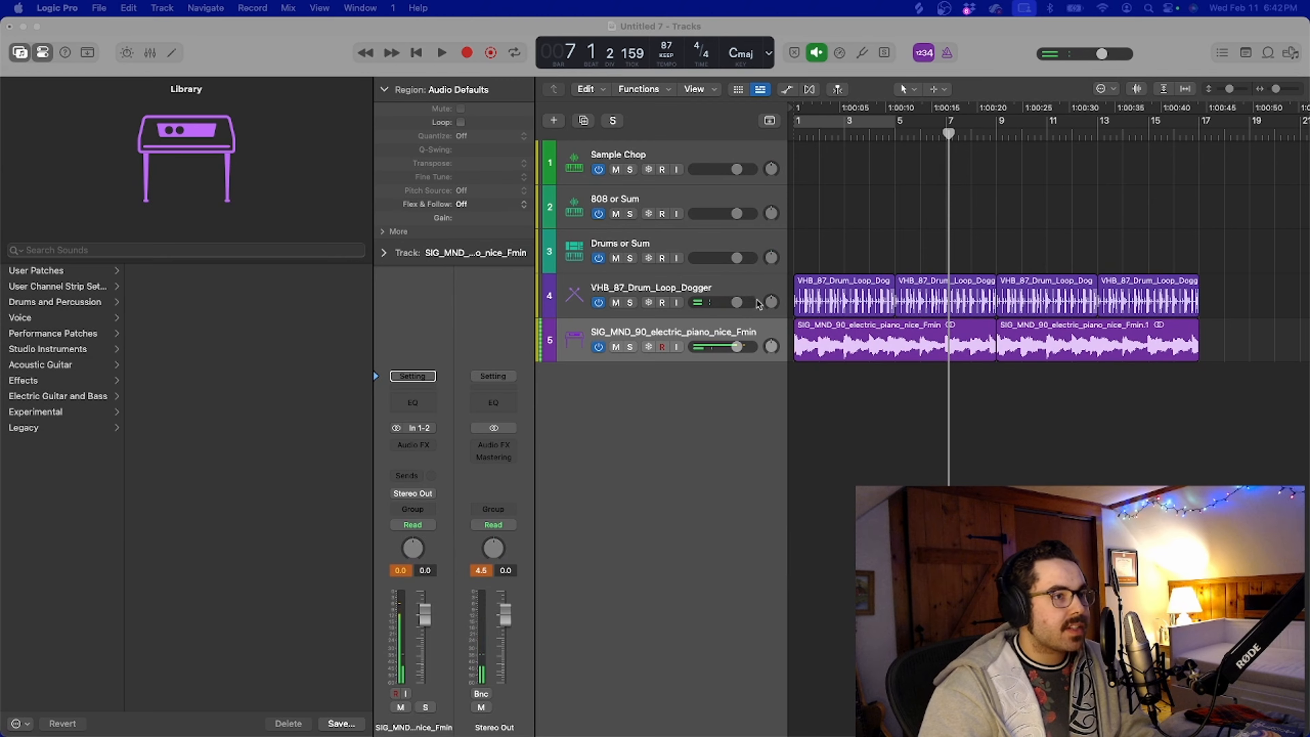
# Group the drum loop and electric piano tracks into a summing track stack
pyautogui.click(758, 303)
pyautogui.press('Return')
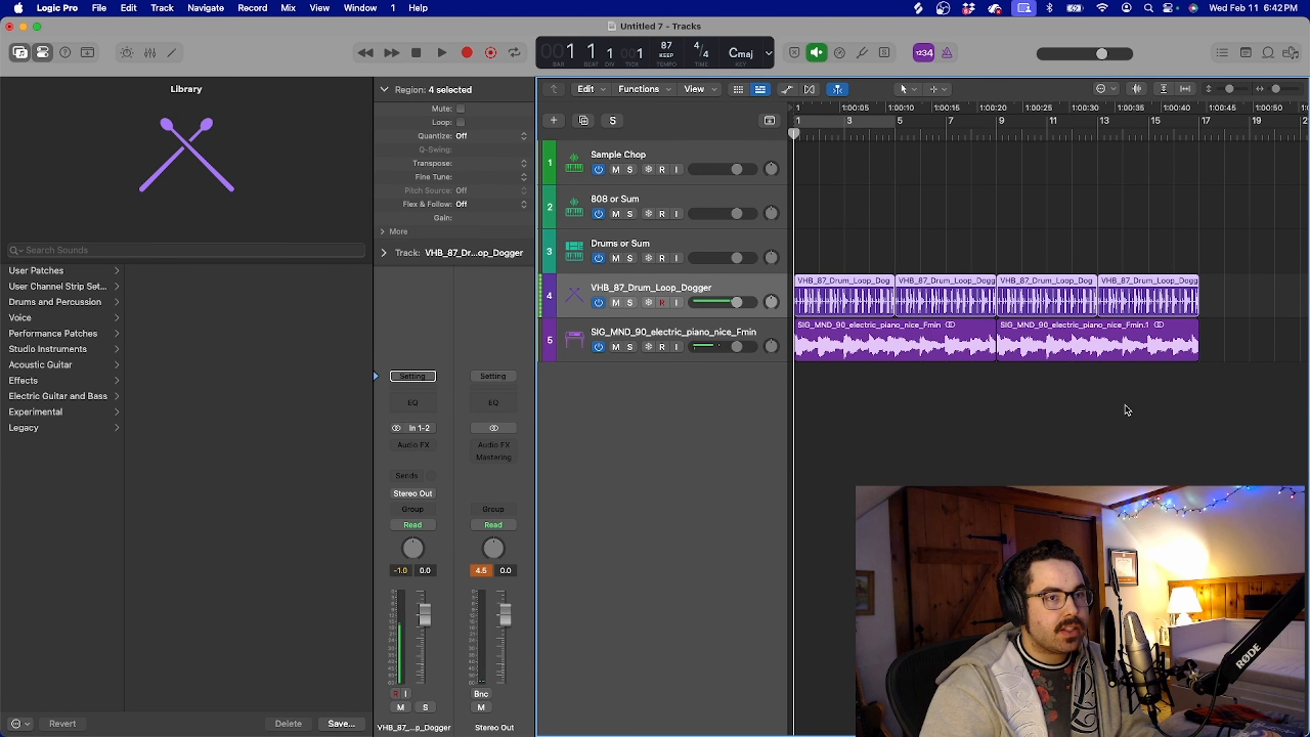
pyautogui.click(1182, 397)
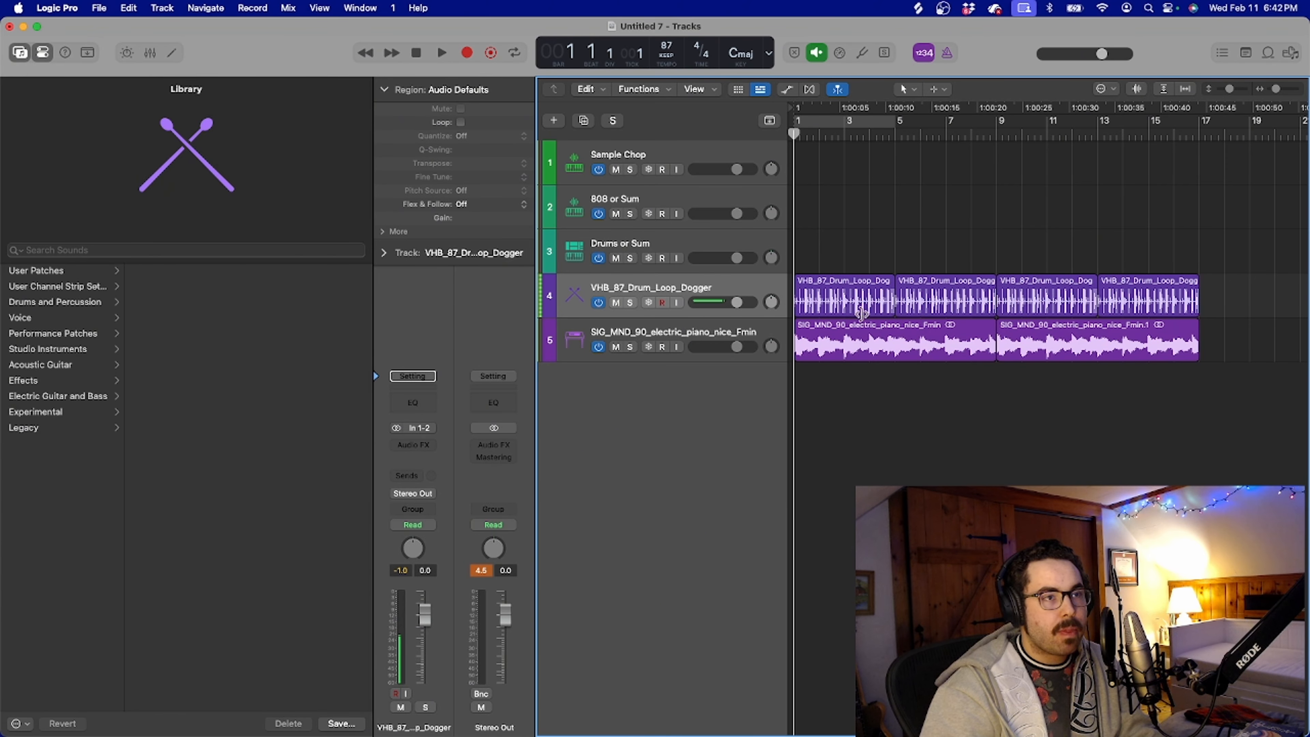
pyautogui.keyDown('shift'); pyautogui.click(664, 329); pyautogui.keyUp('shift')
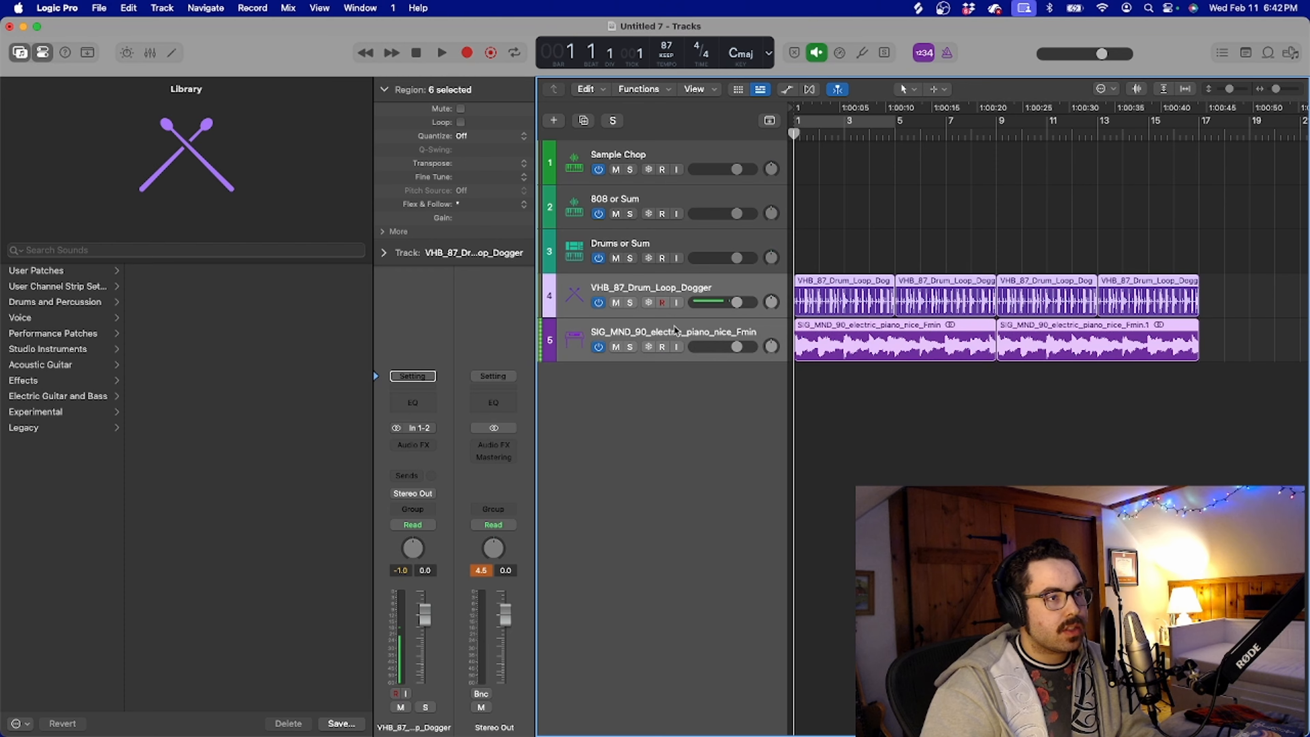
pyautogui.rightClick(674, 326)
pyautogui.click(751, 479)
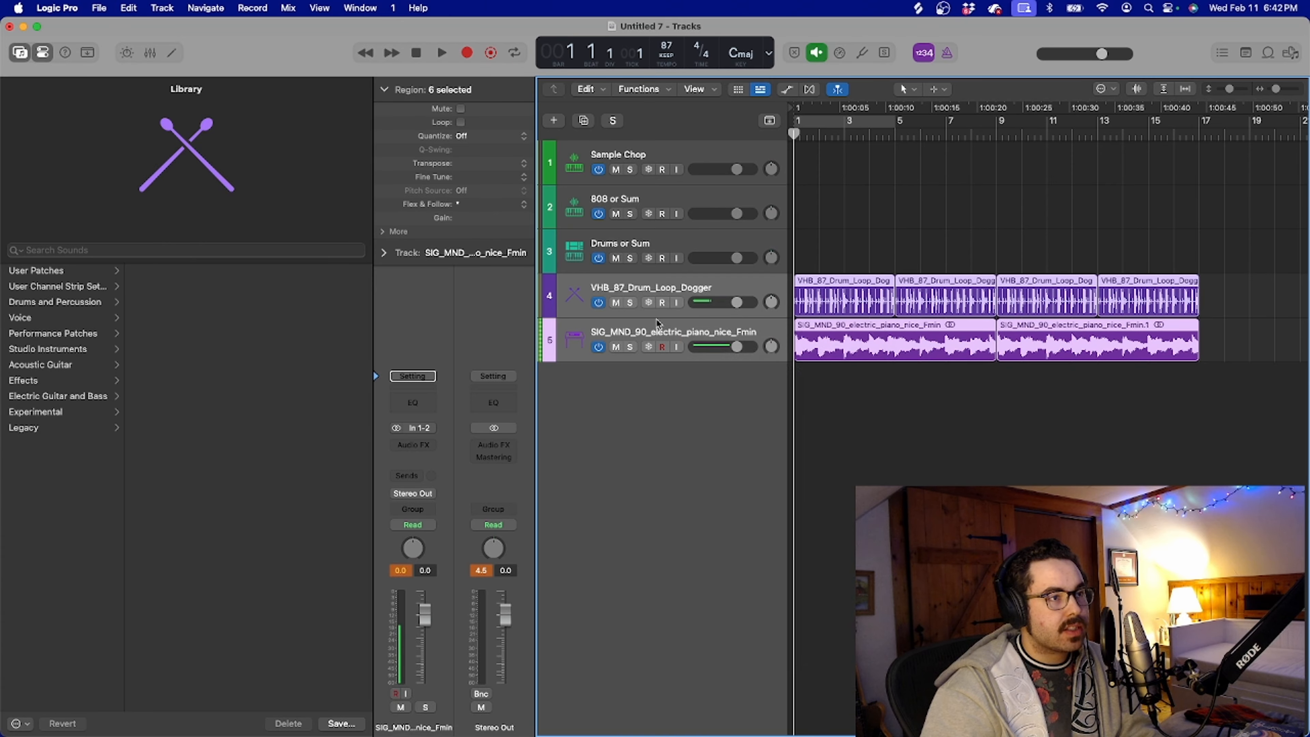
pyautogui.press('Return')
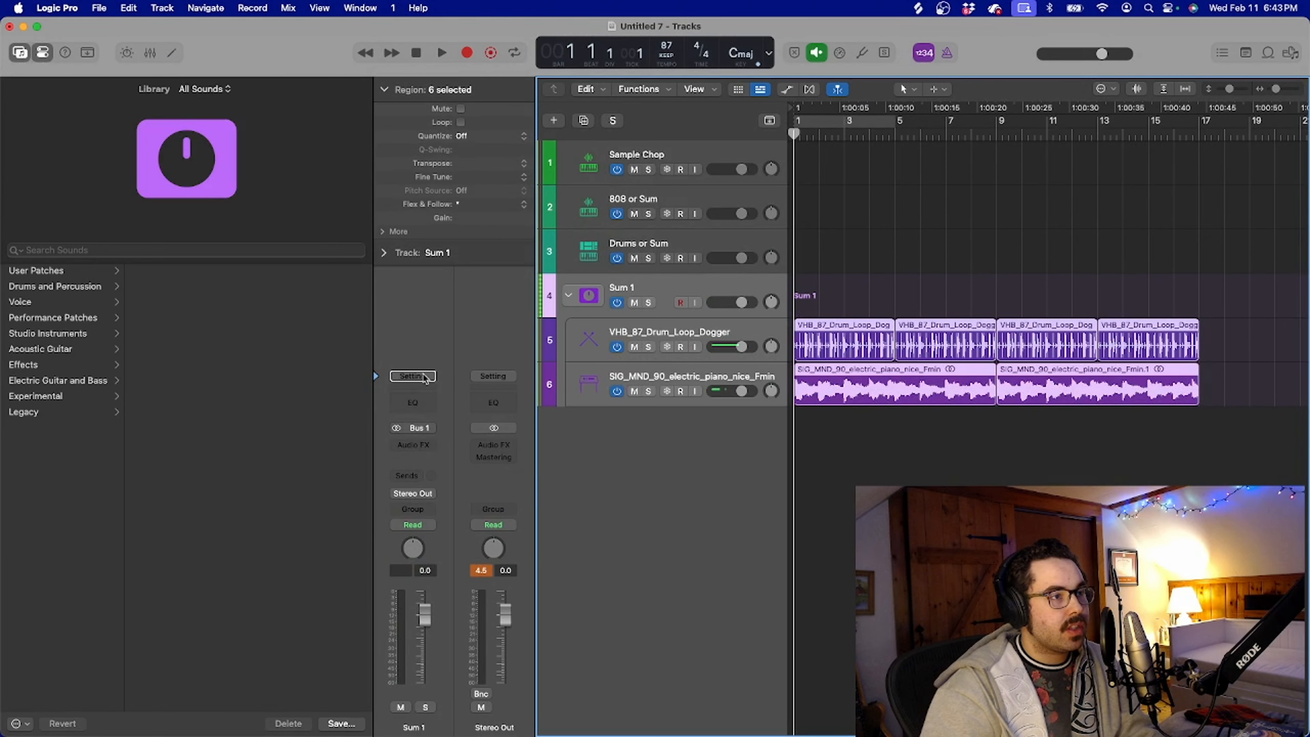
# Insert the Cymatics Origin effect on the Sum 1 stack and place its window clear of the timeline
pyautogui.click(415, 449)
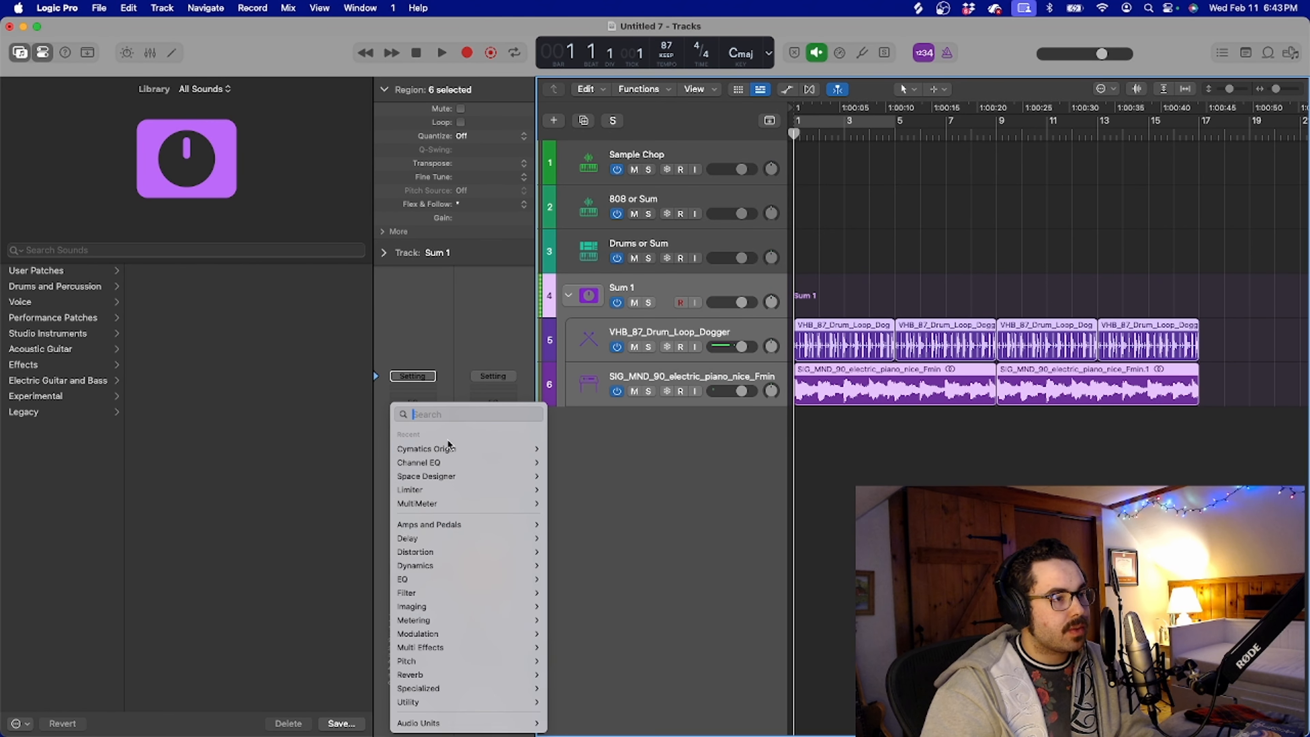
pyautogui.moveTo(464, 450)
pyautogui.click(576, 448)
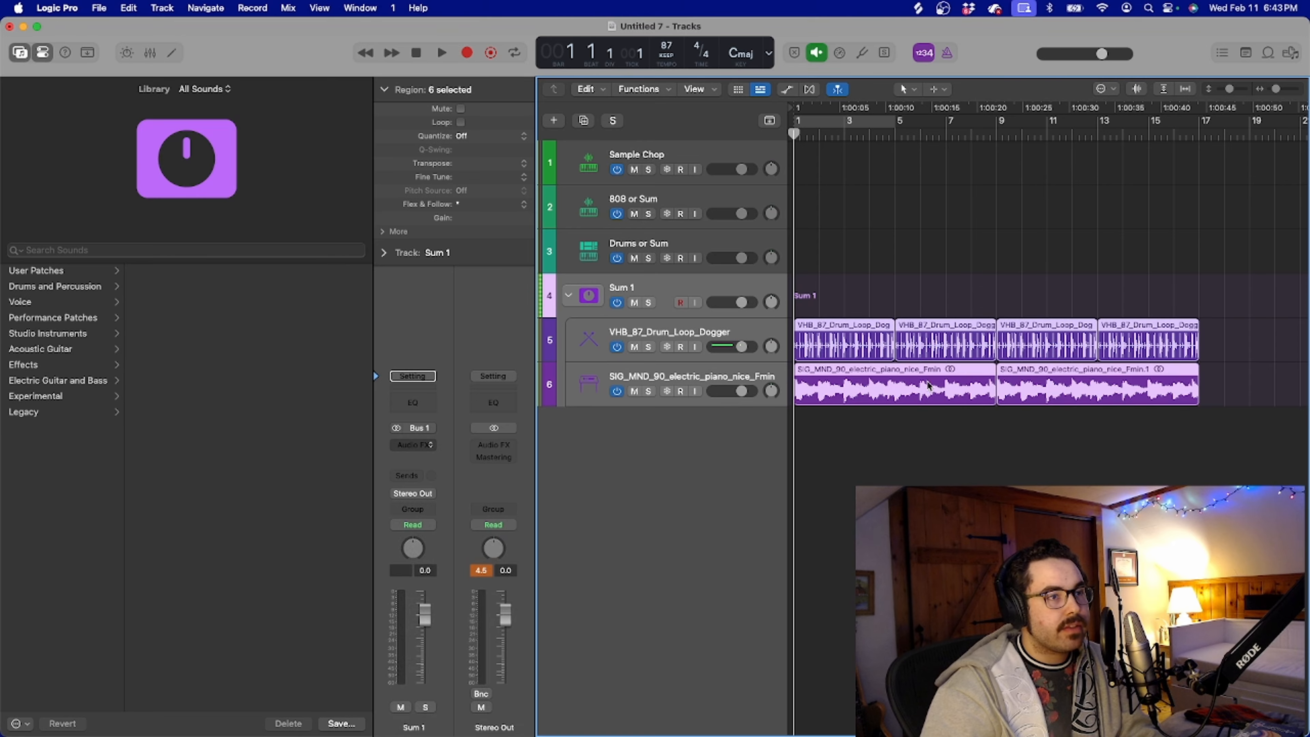
pyautogui.moveTo(786, 207); pyautogui.dragTo(410, 283)
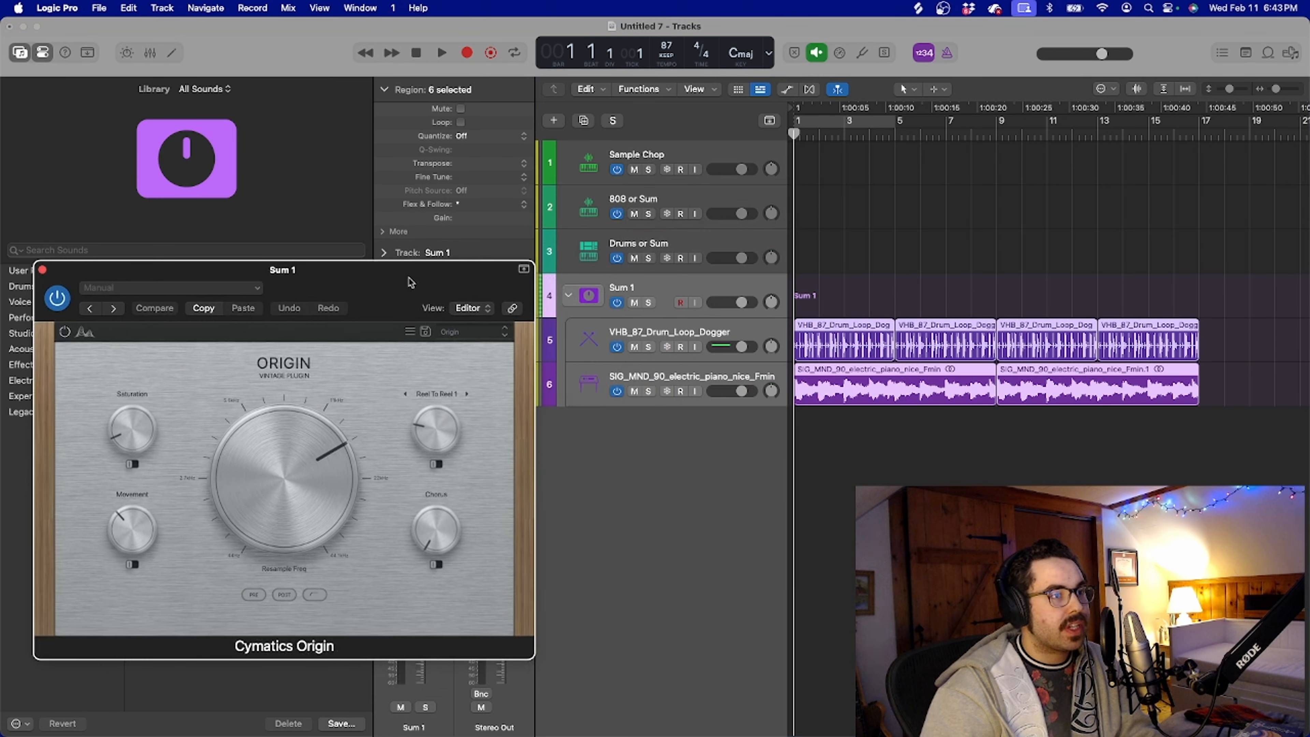
# Lower Origin's Resample Freq while the arrangement plays and close the plug-in window
pyautogui.press('space')
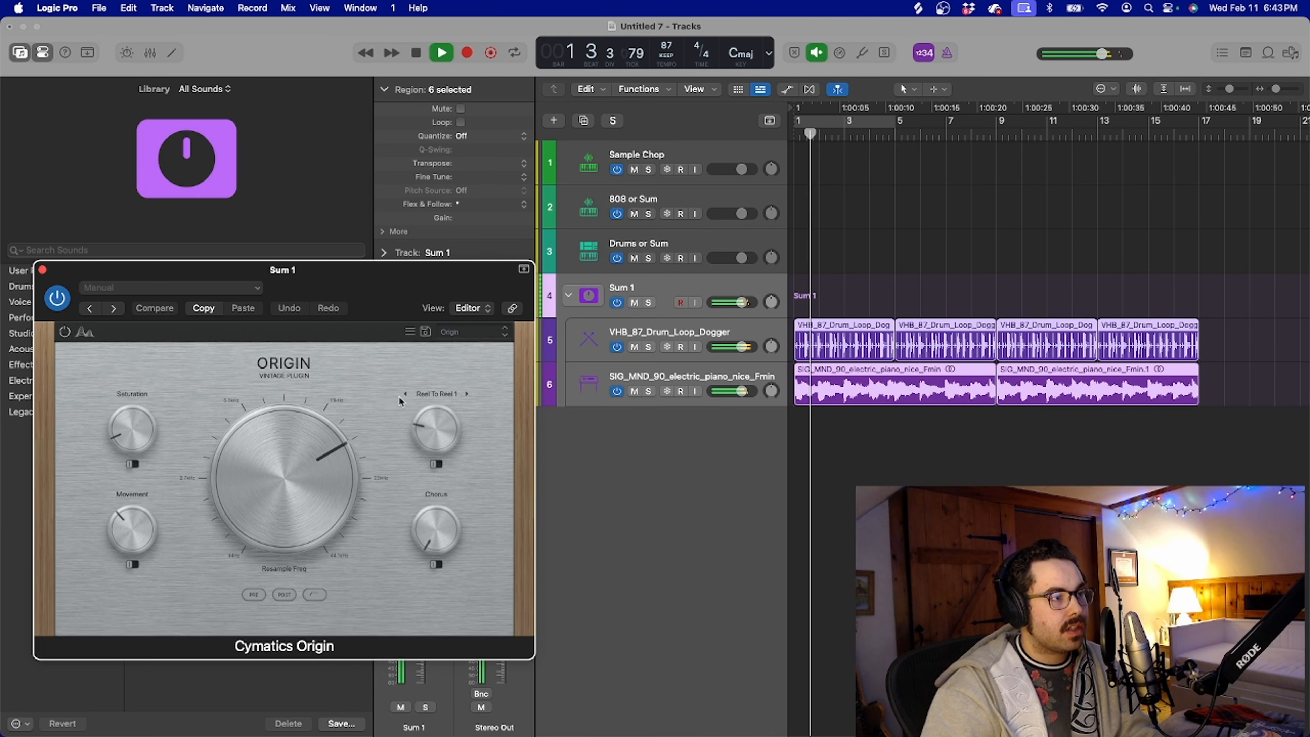
pyautogui.moveTo(288, 439); pyautogui.dragTo(252, 480)
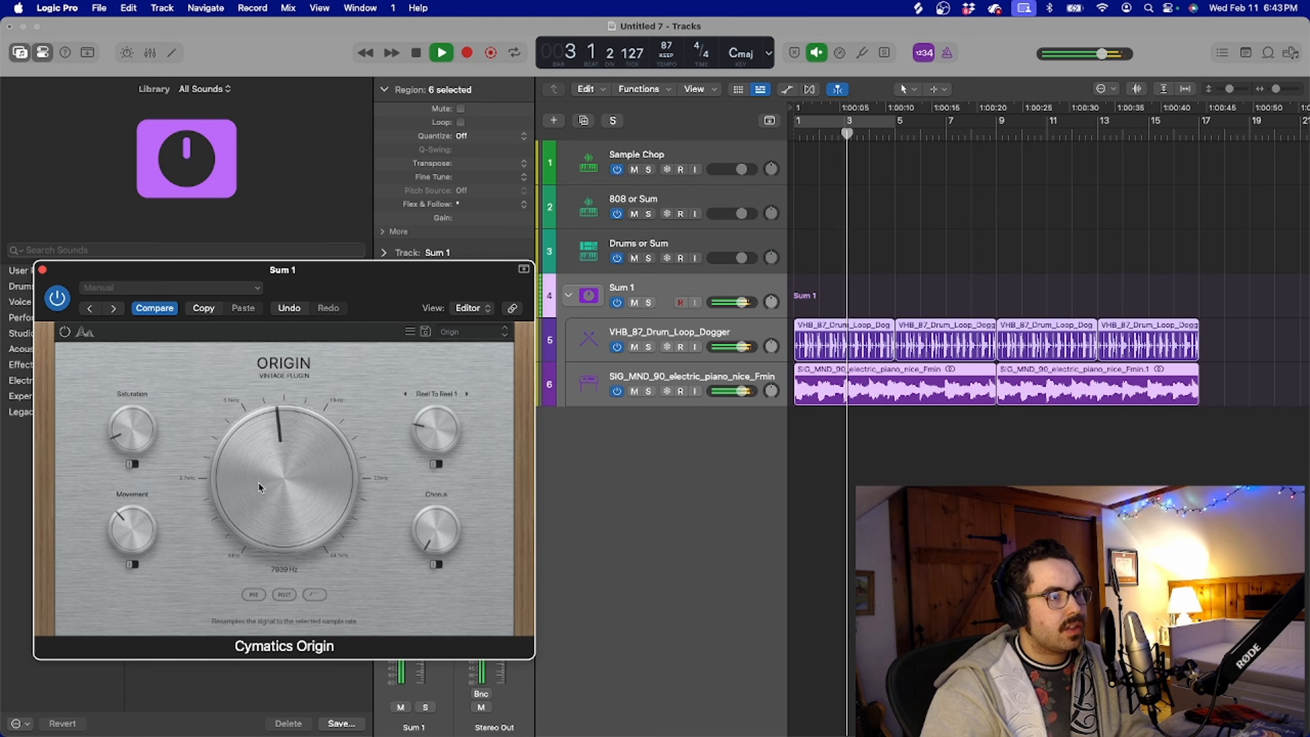
pyautogui.moveTo(259, 487); pyautogui.dragTo(263, 465)
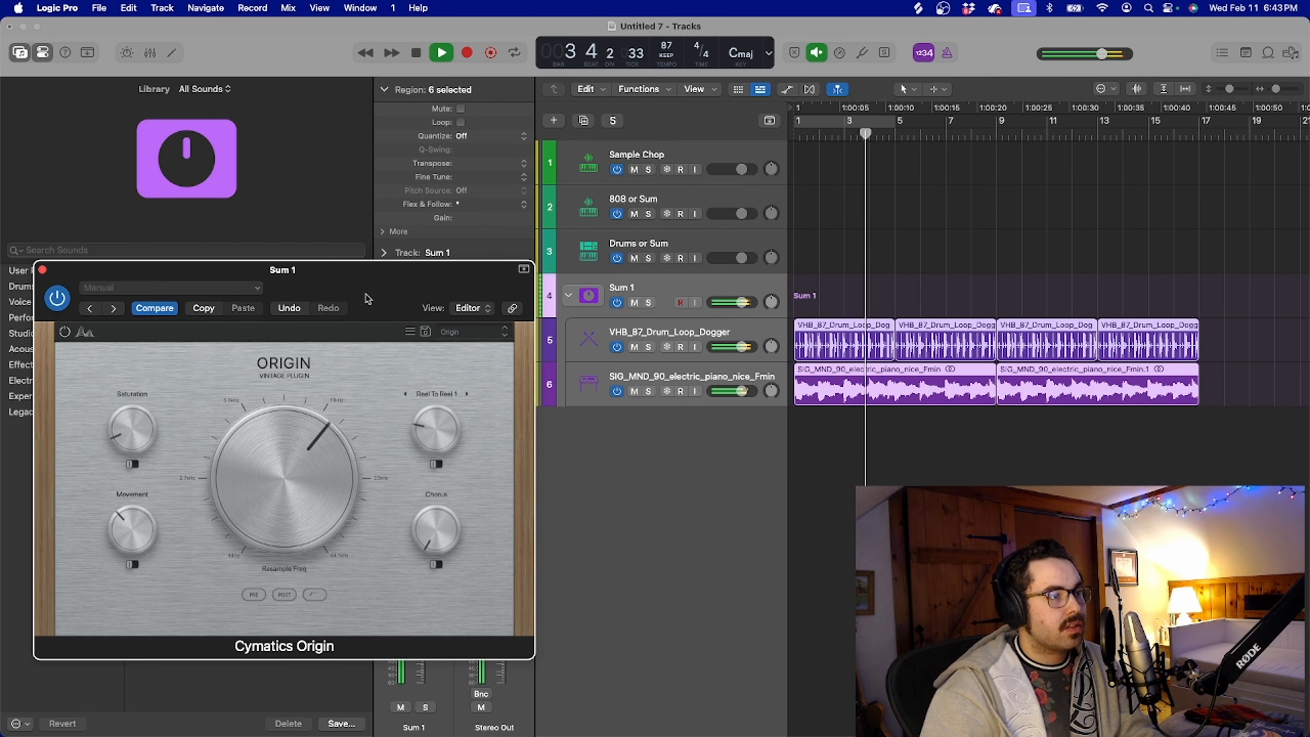
pyautogui.click(42, 270)
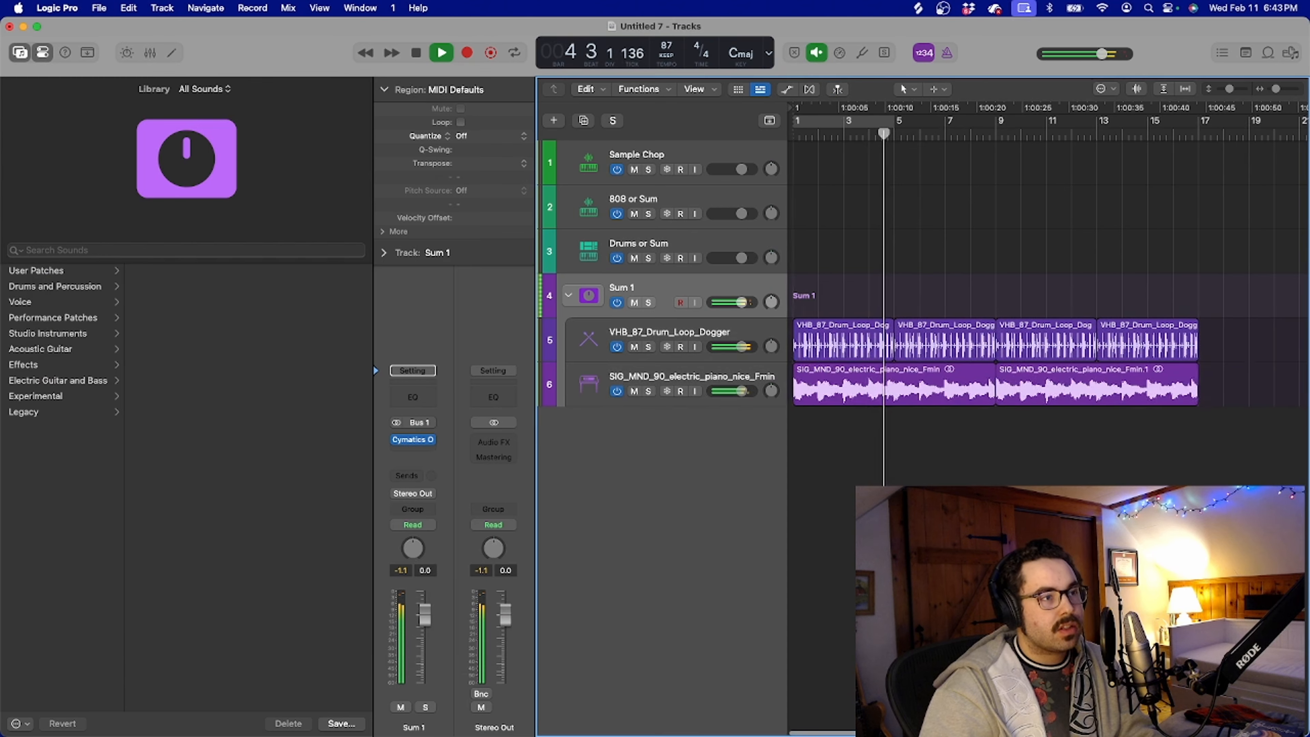
# Copy the second electric piano region at bar 9 to a new audio track outside the Sum 1 stack
pyautogui.hscroll(3, 983, 381)
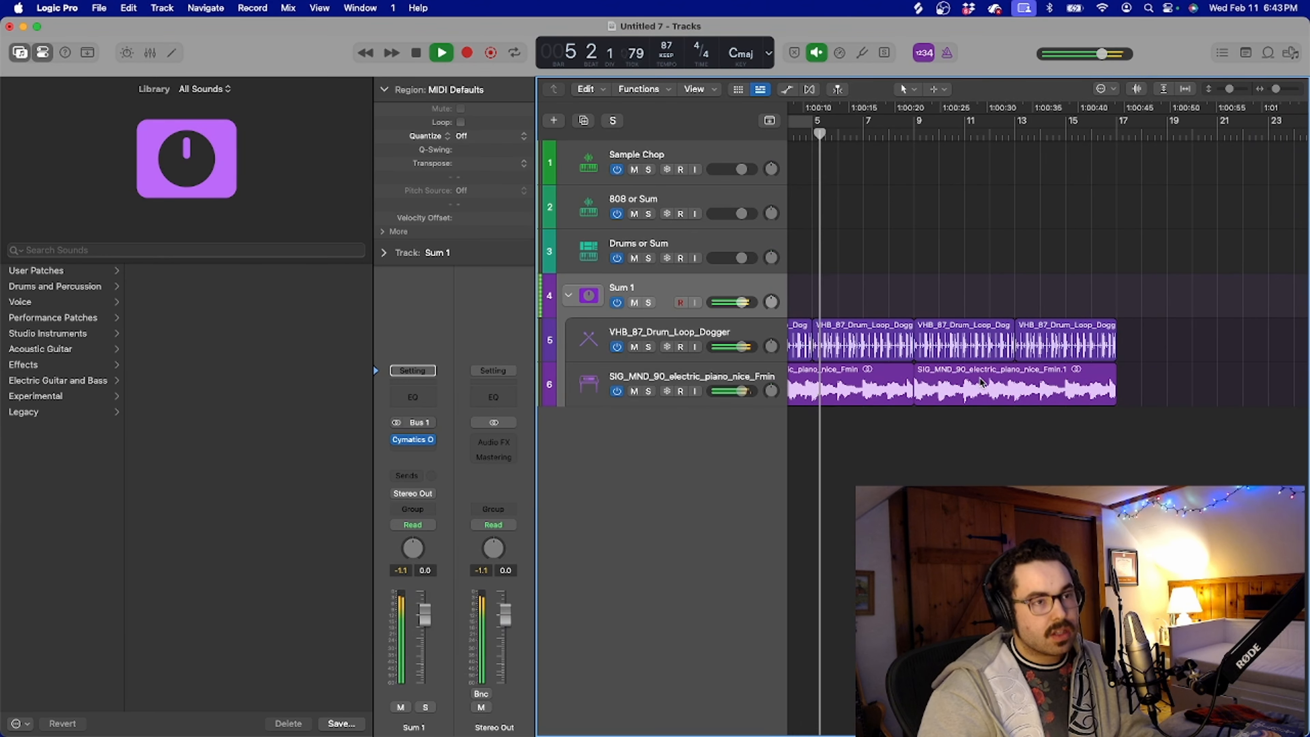
pyautogui.moveTo(981, 381); pyautogui.dragTo(981, 428)
pyautogui.press('space')
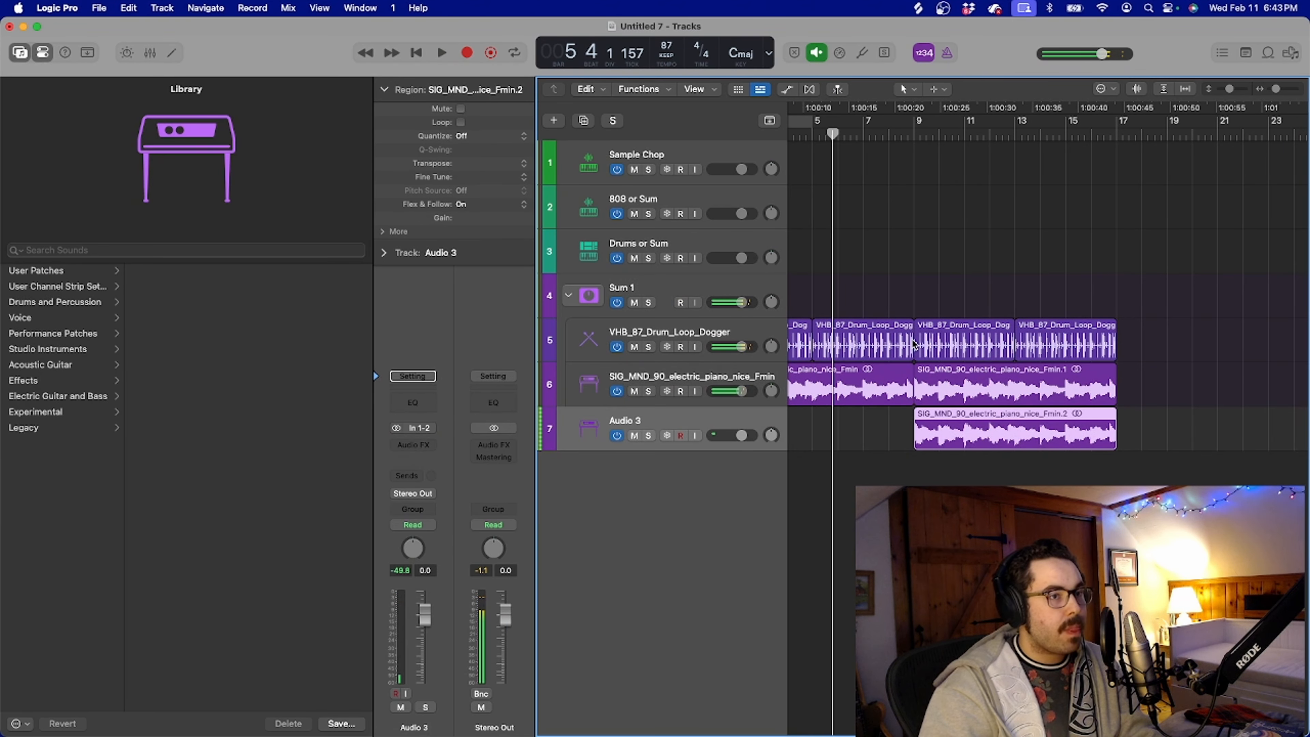
# Play the lead-in to bar 9 and trim the end of the second drum loop region slightly before bar 9
pyautogui.scroll(5, 867, 283)
pyautogui.doubleClick(919, 133)
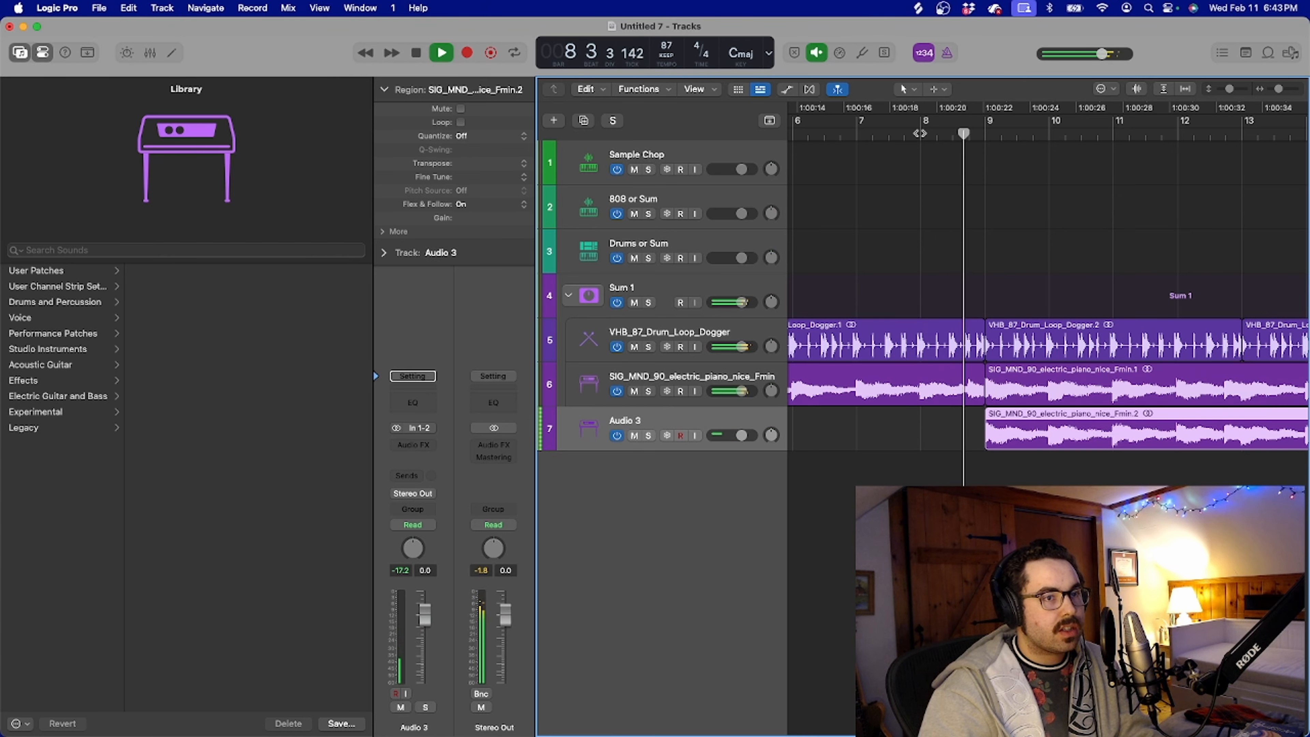
pyautogui.press('space')
pyautogui.click(977, 355)
pyautogui.moveTo(978, 355); pyautogui.dragTo(969, 357)
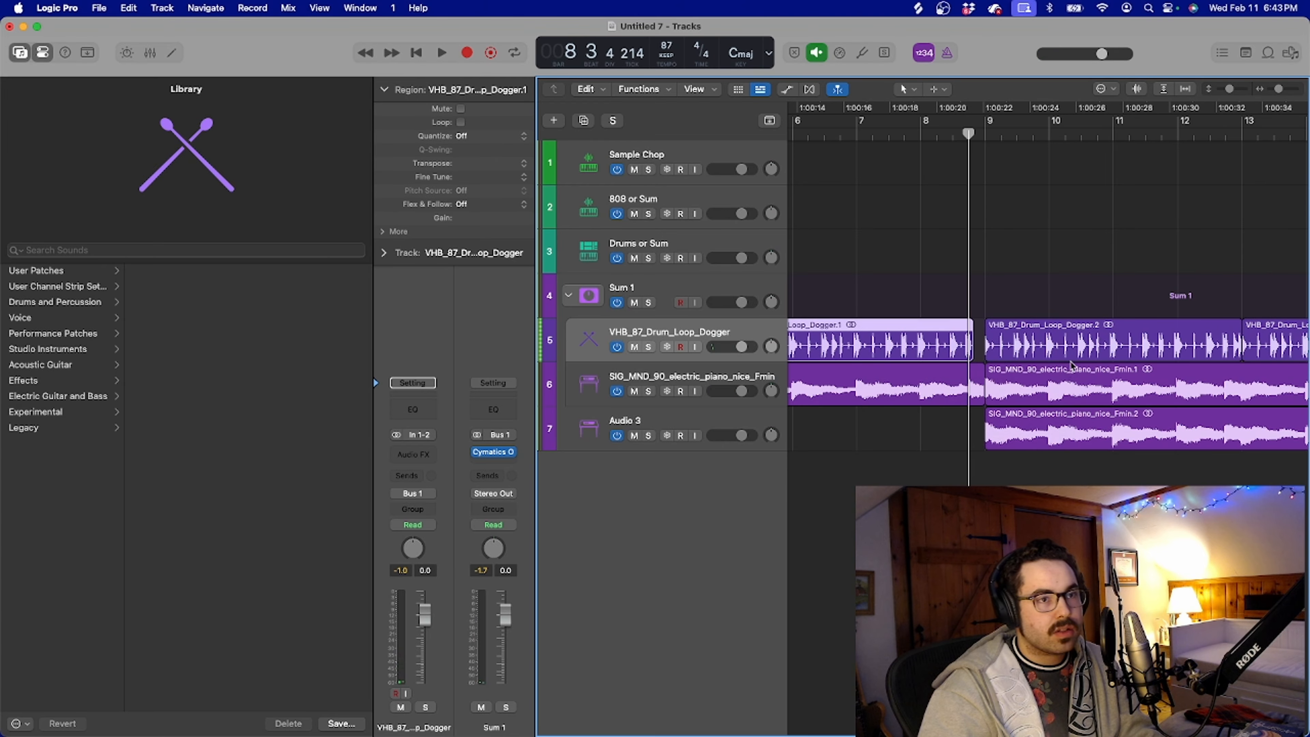
# Move the drum regions at bars 9 and 13 to a new track outside the stack and delete the stack's piano region at bar 9
pyautogui.moveTo(1082, 343); pyautogui.dragTo(1082, 489)
pyautogui.hscroll(2, 1082, 487)
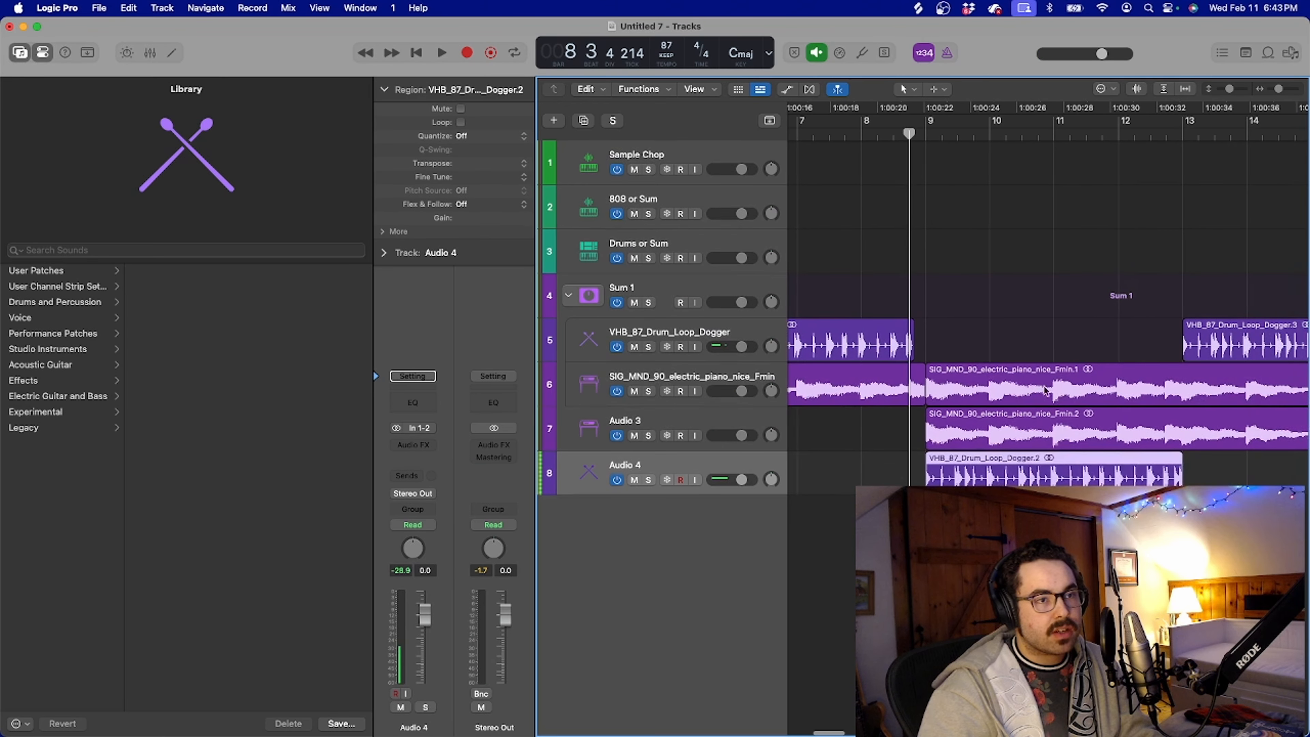
pyautogui.click(1038, 380)
pyautogui.press('Delete')
pyautogui.scroll(-5, 1037, 380)
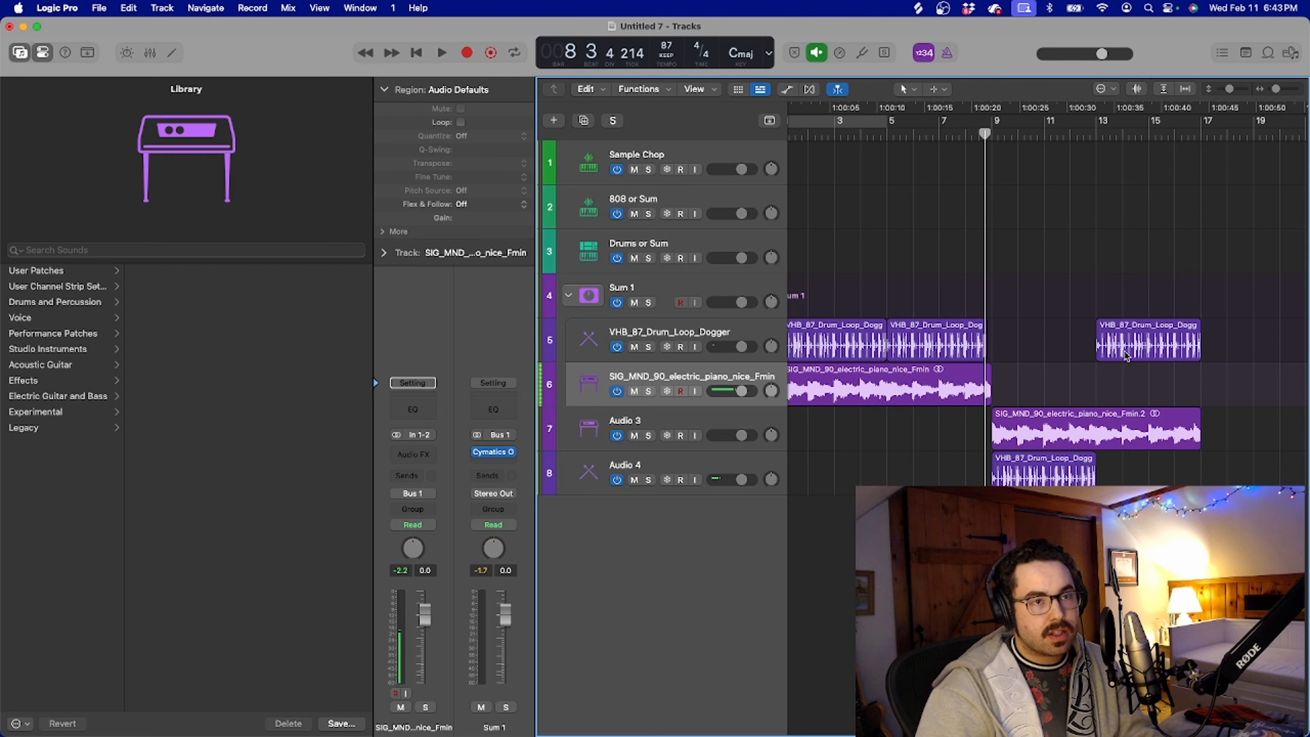
pyautogui.moveTo(1126, 355); pyautogui.dragTo(1125, 473)
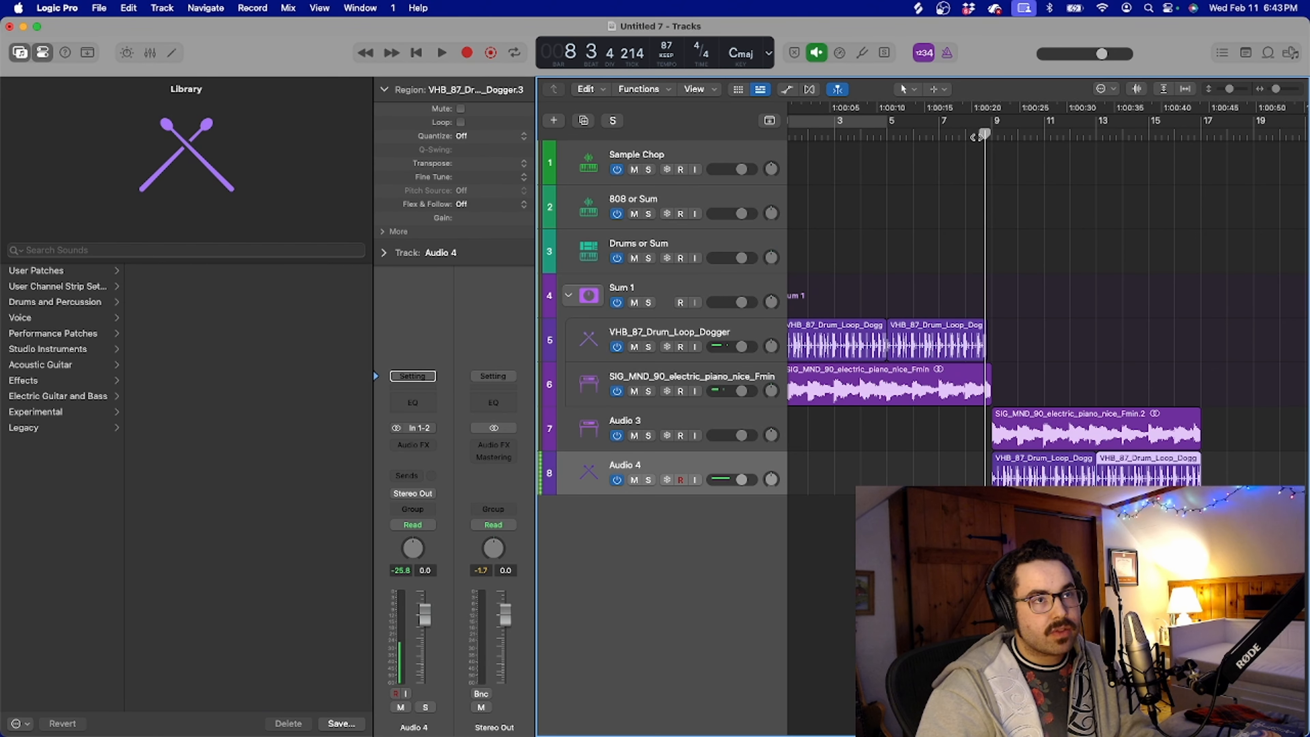
# Play the transition into bar 9 and collapse the Sum 1 stack
pyautogui.press('space')
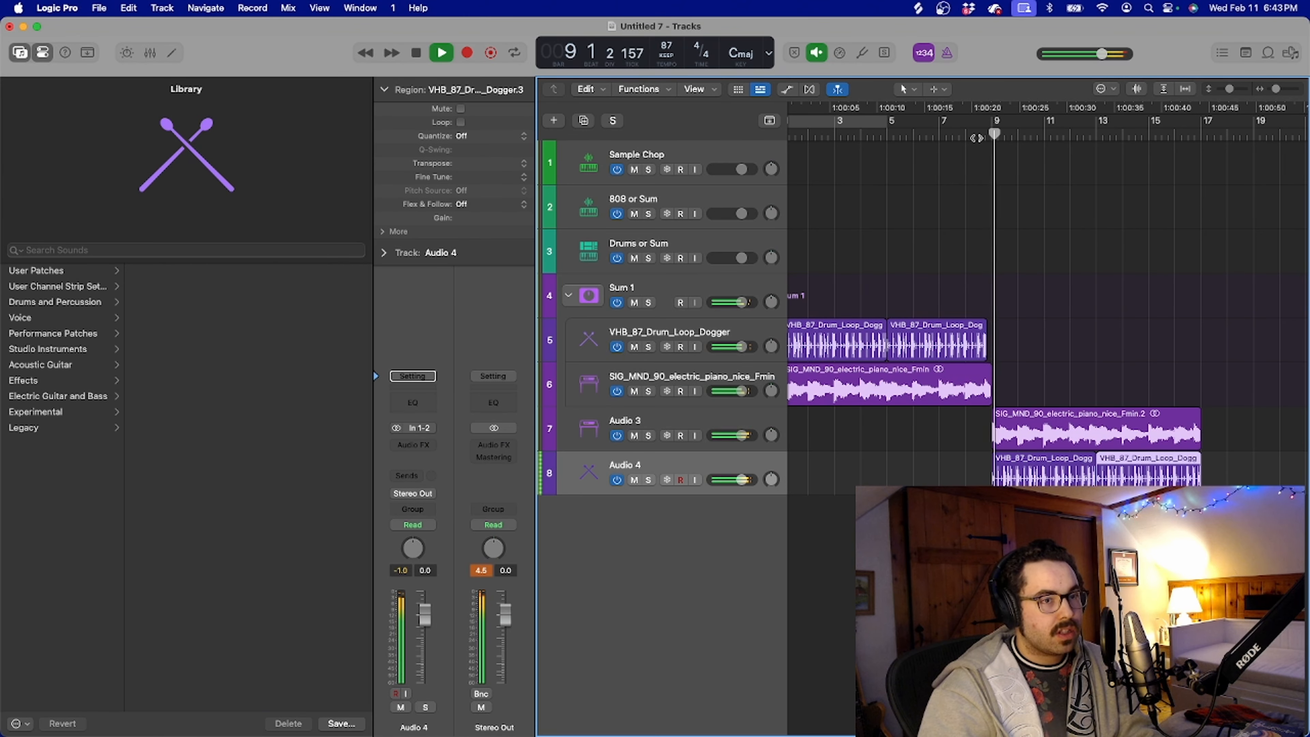
pyautogui.click(568, 295)
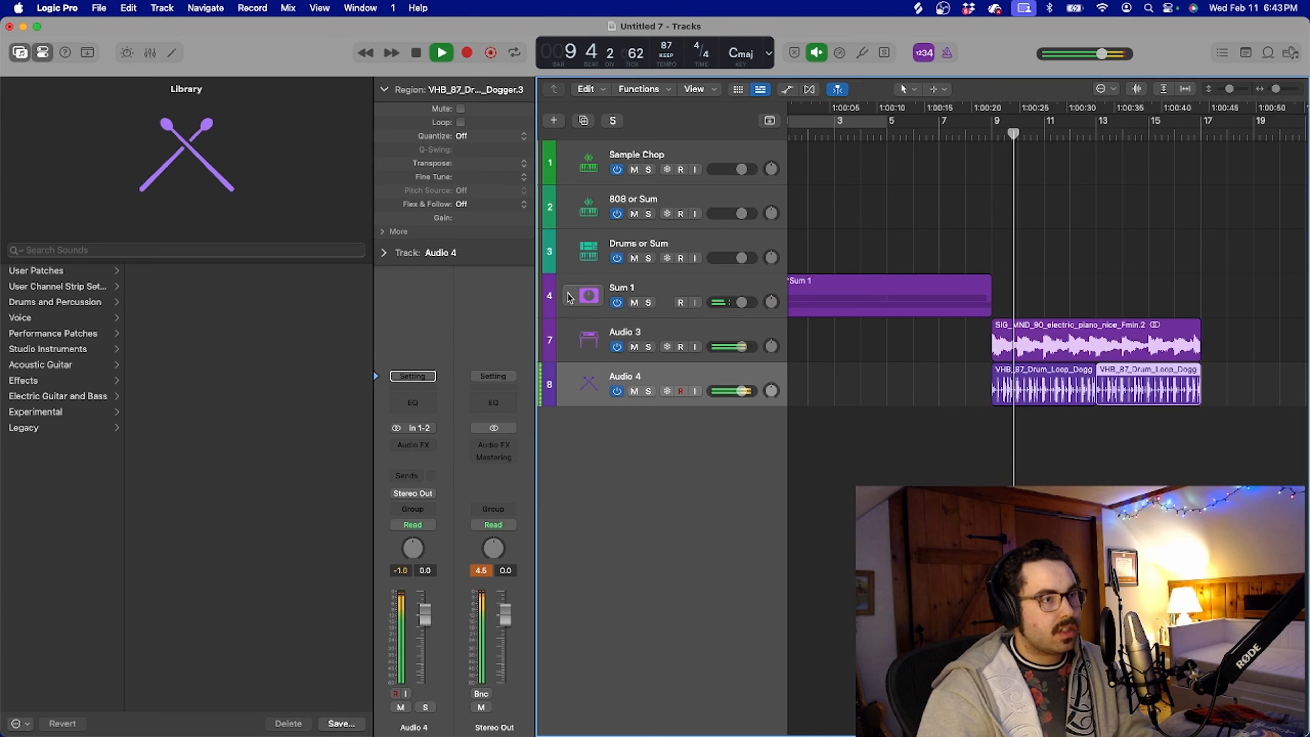
pyautogui.hscroll(1, 1058, 278)
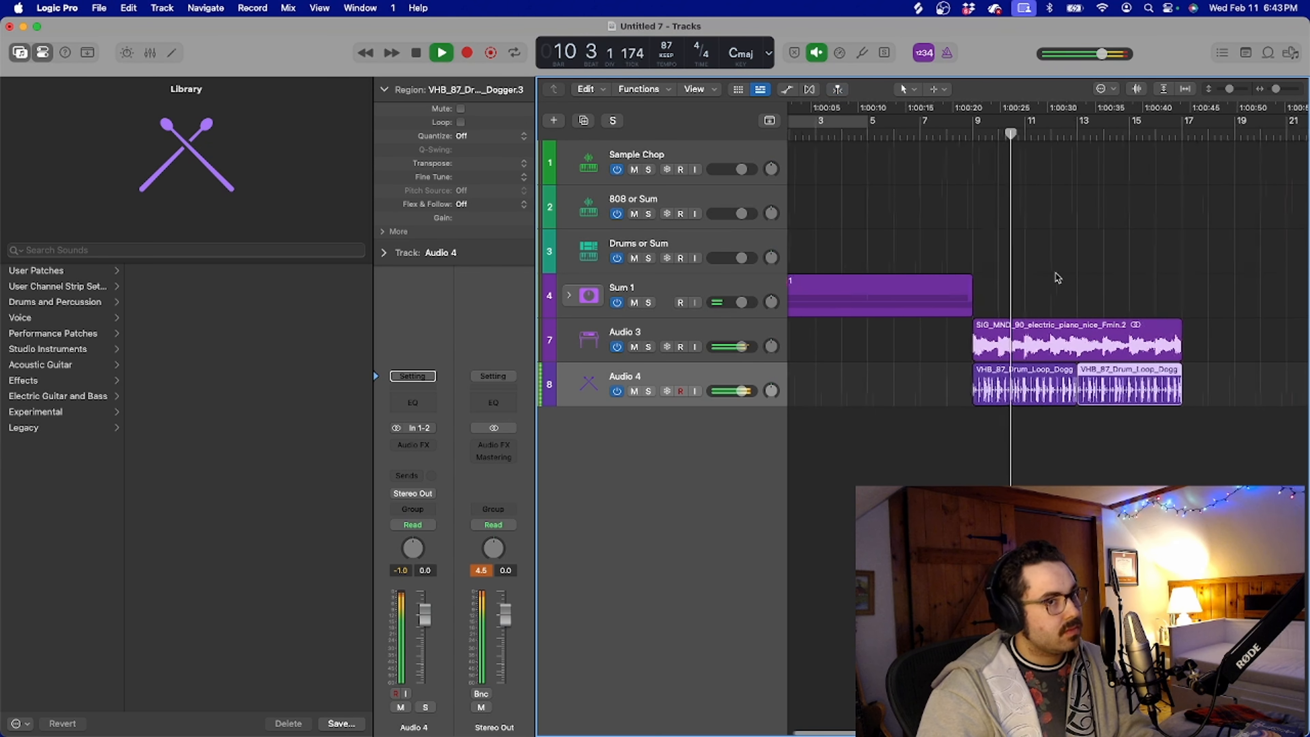
pyautogui.hscroll(1, 1058, 278)
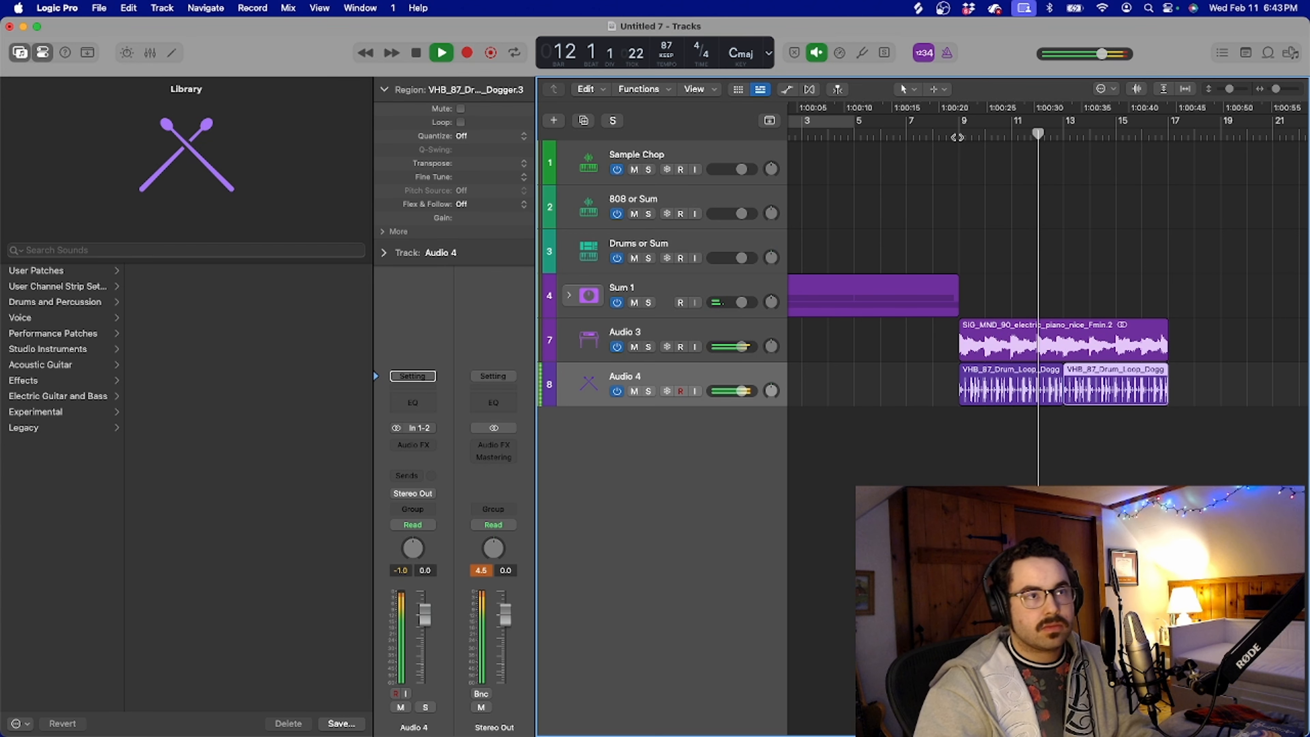
# Audition the electric bass one-shot SNS_DN_electric_bass_chance_C.wav in Splice and load it into Quick Sampler on the 808 or Sum track
pyautogui.press('space')
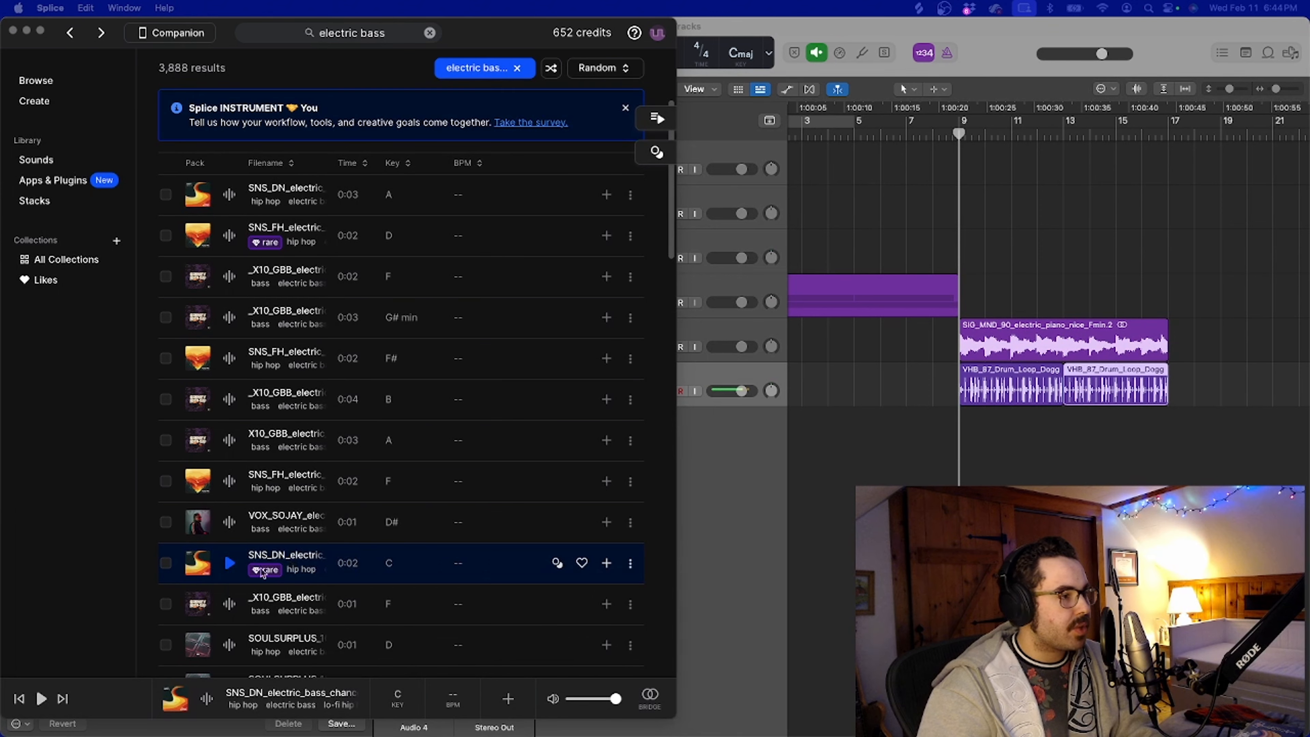
pyautogui.click(229, 562)
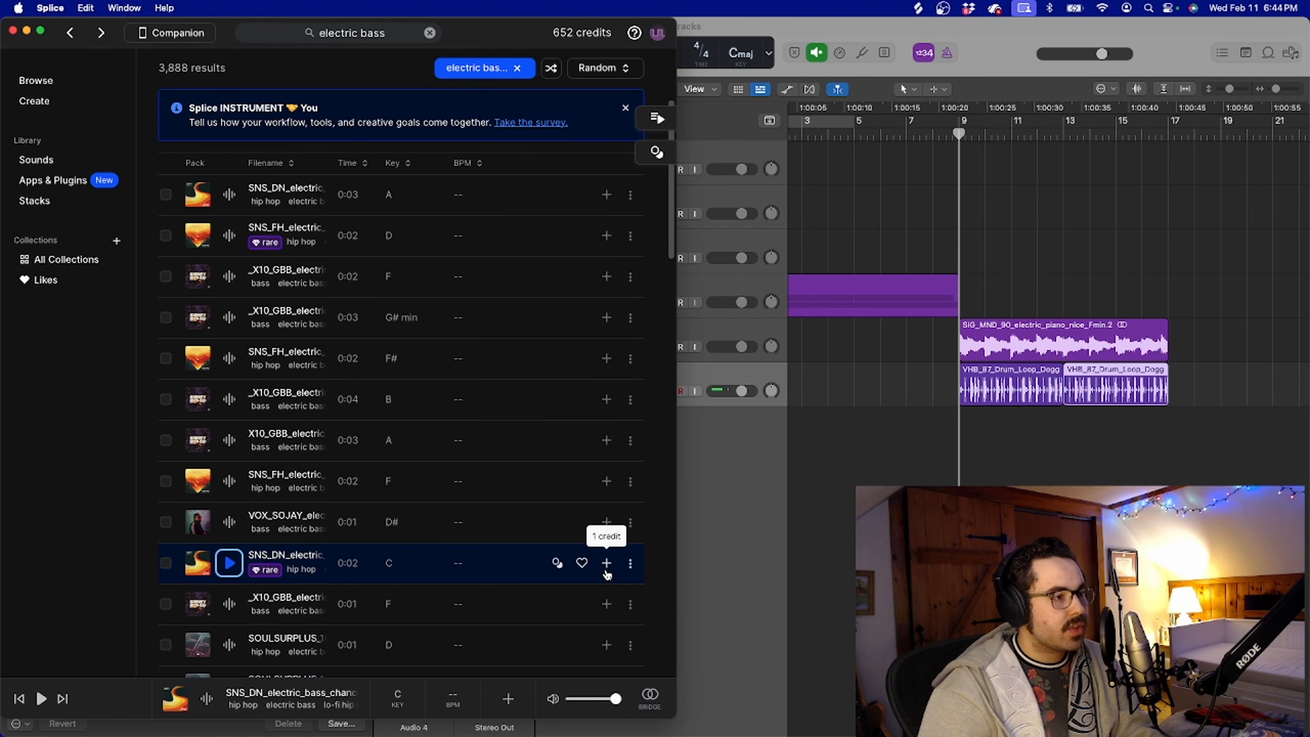
pyautogui.click(851, 249)
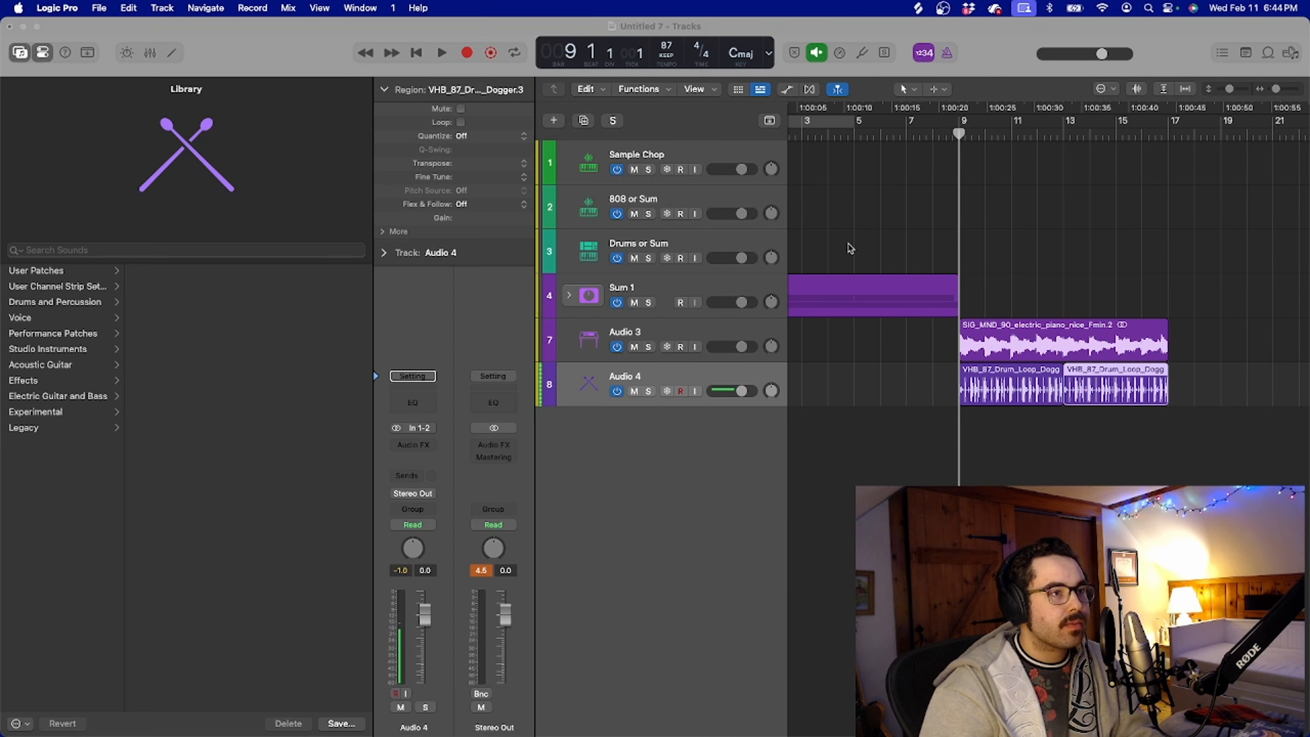
pyautogui.click(670, 202)
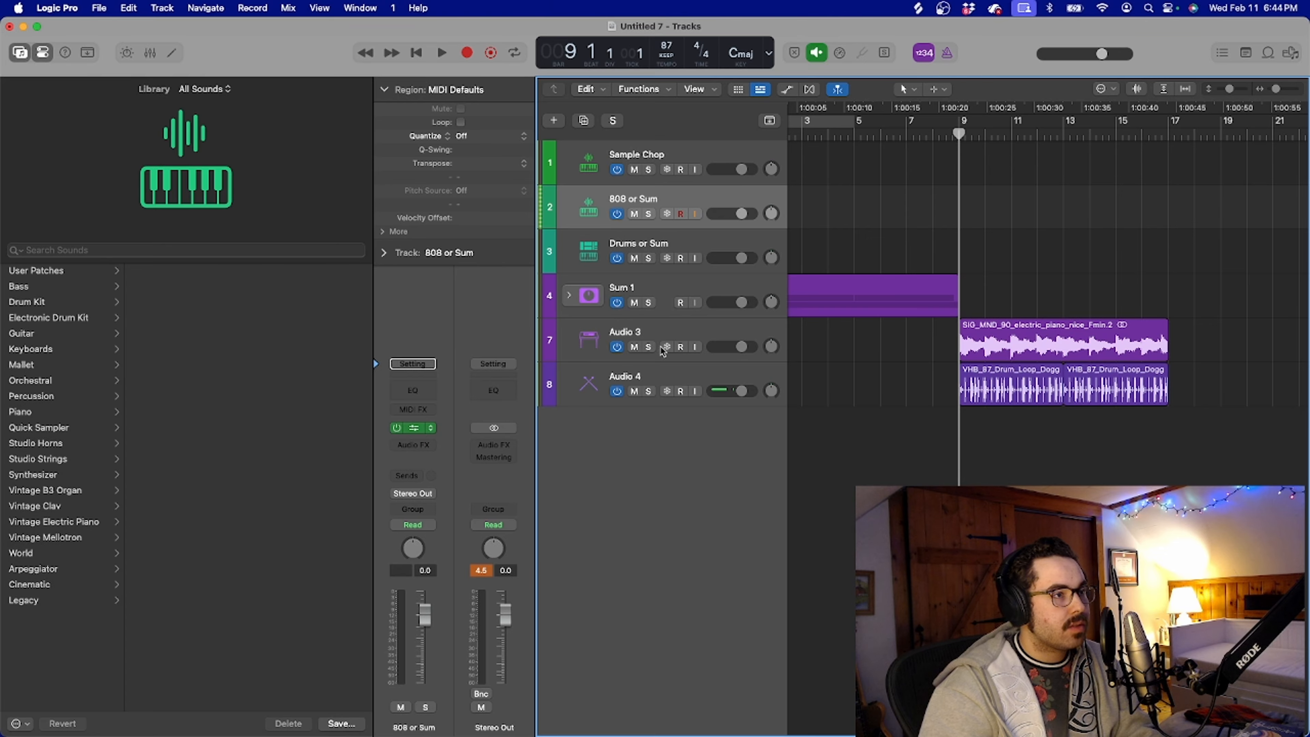
pyautogui.moveTo(600, 191); pyautogui.dragTo(985, 24)
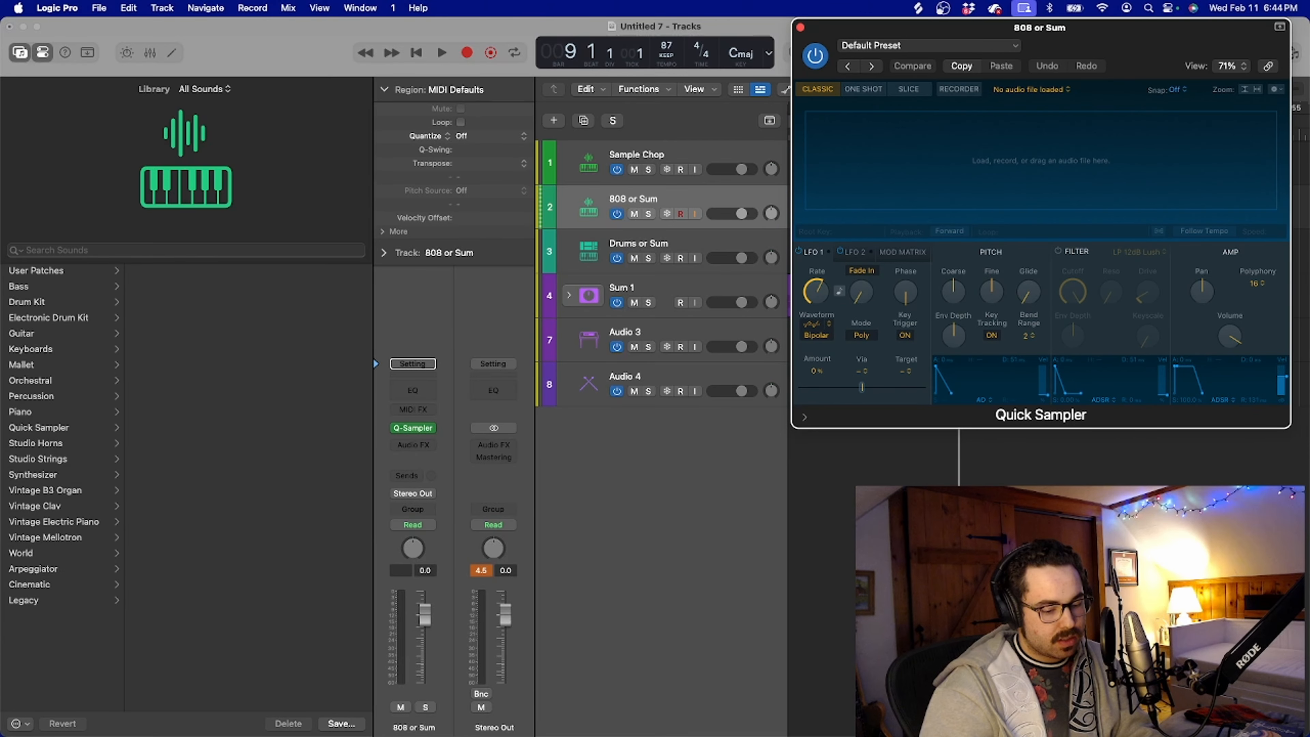
pyautogui.press('super+Tab')
pyautogui.moveTo(317, 561); pyautogui.dragTo(1115, 155)
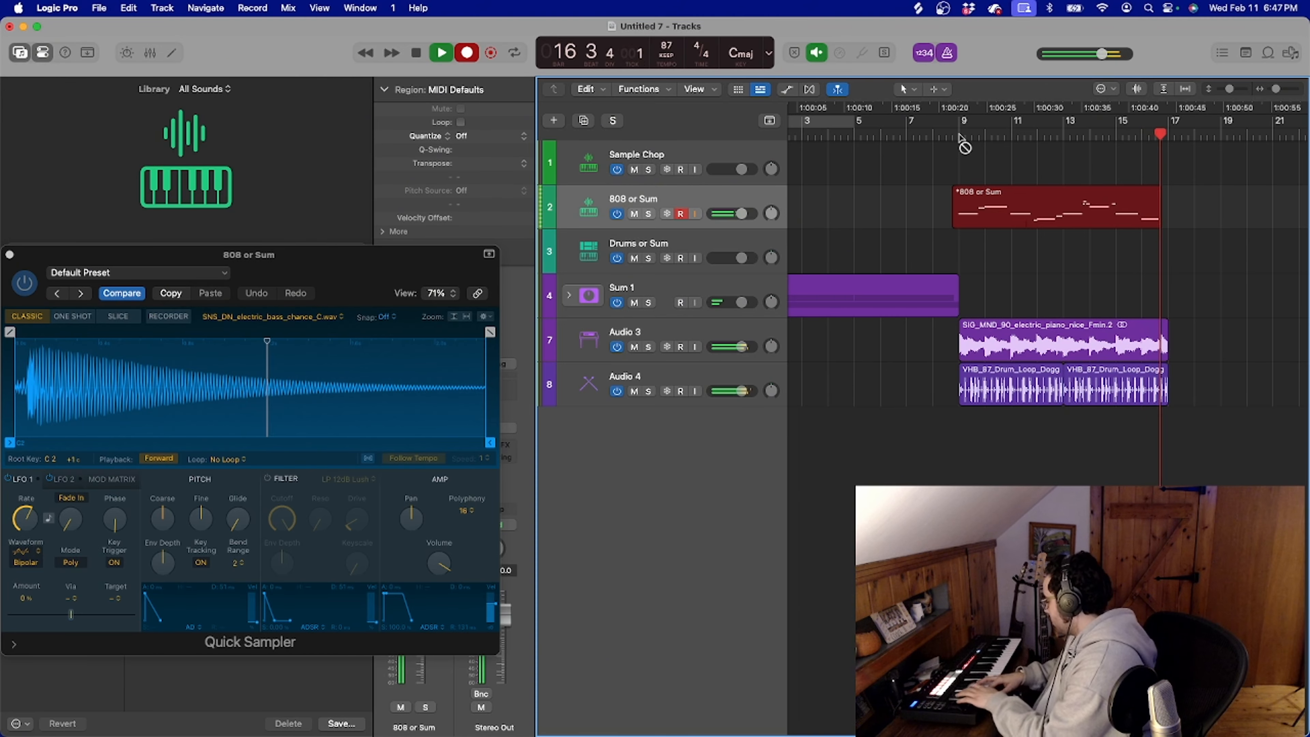
# Finish recording the bass line from bar 9 to bar 17 on the 808 or Sum track and play it back from bar 9
pyautogui.press('space')
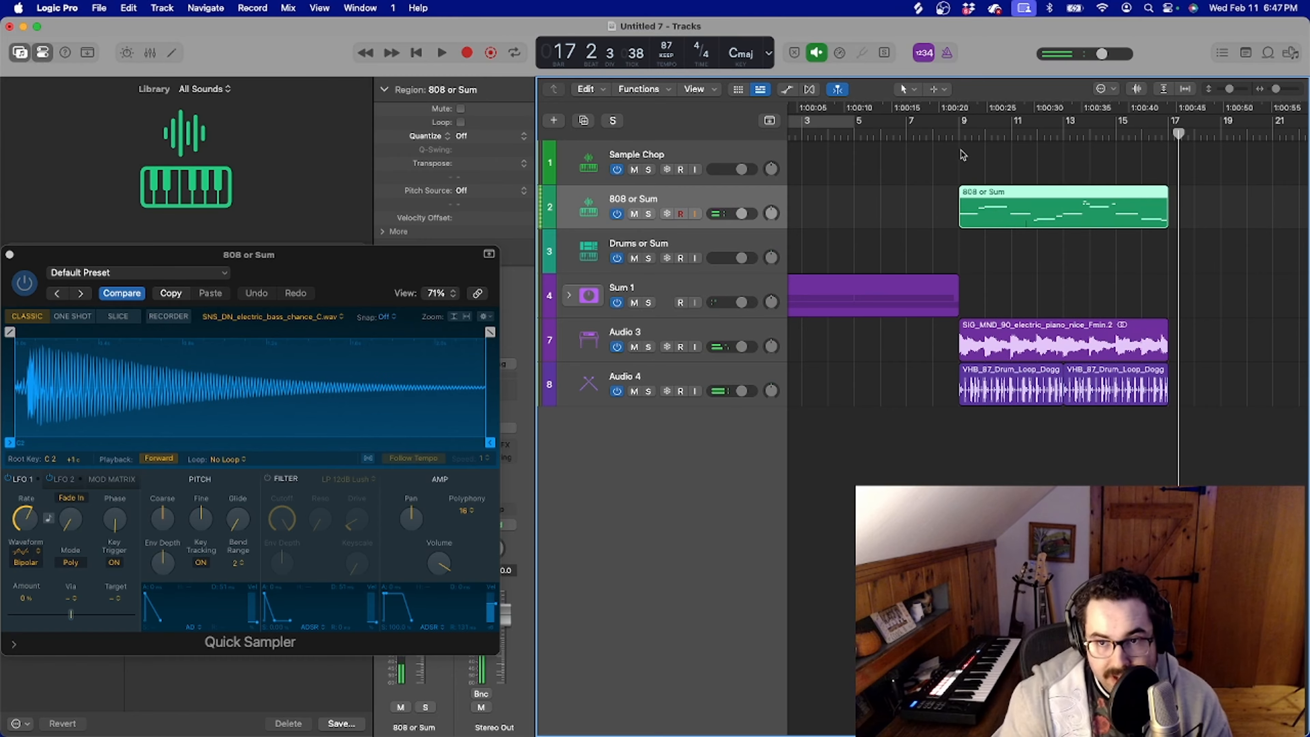
pyautogui.click(959, 137)
pyautogui.press('space')
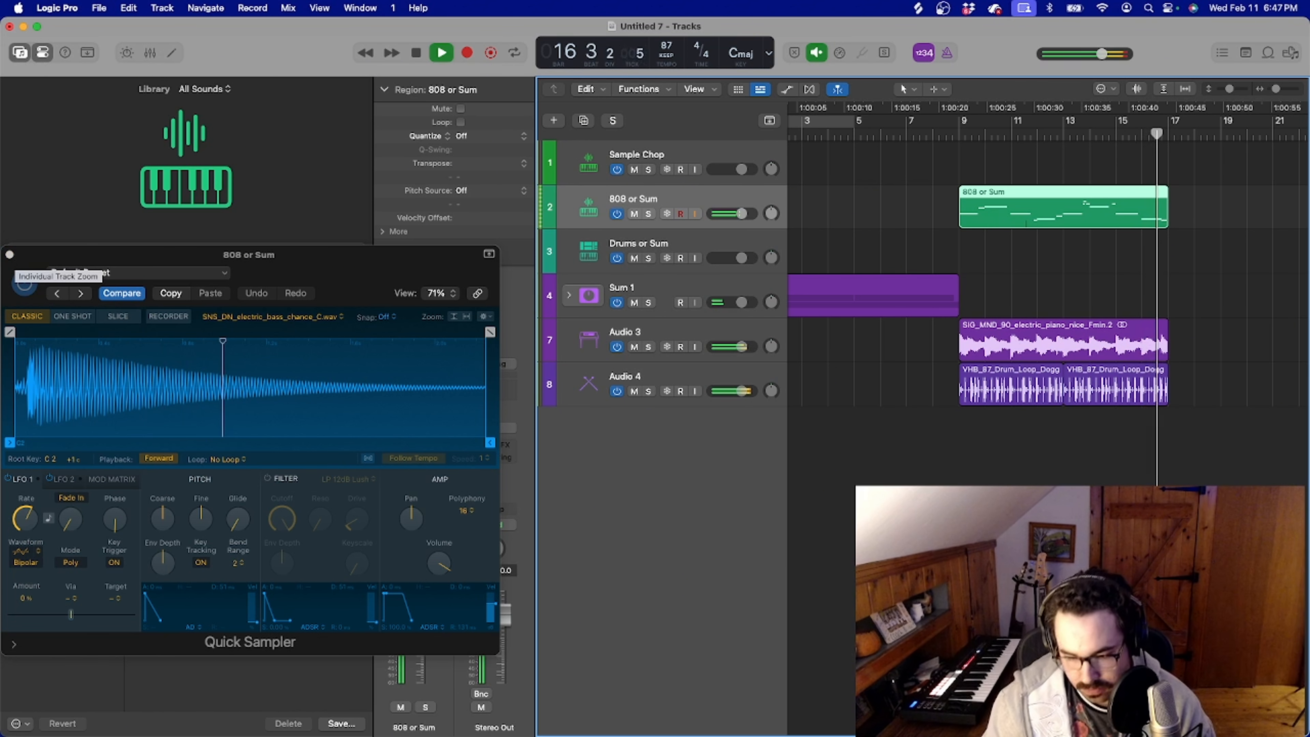
pyautogui.press('space')
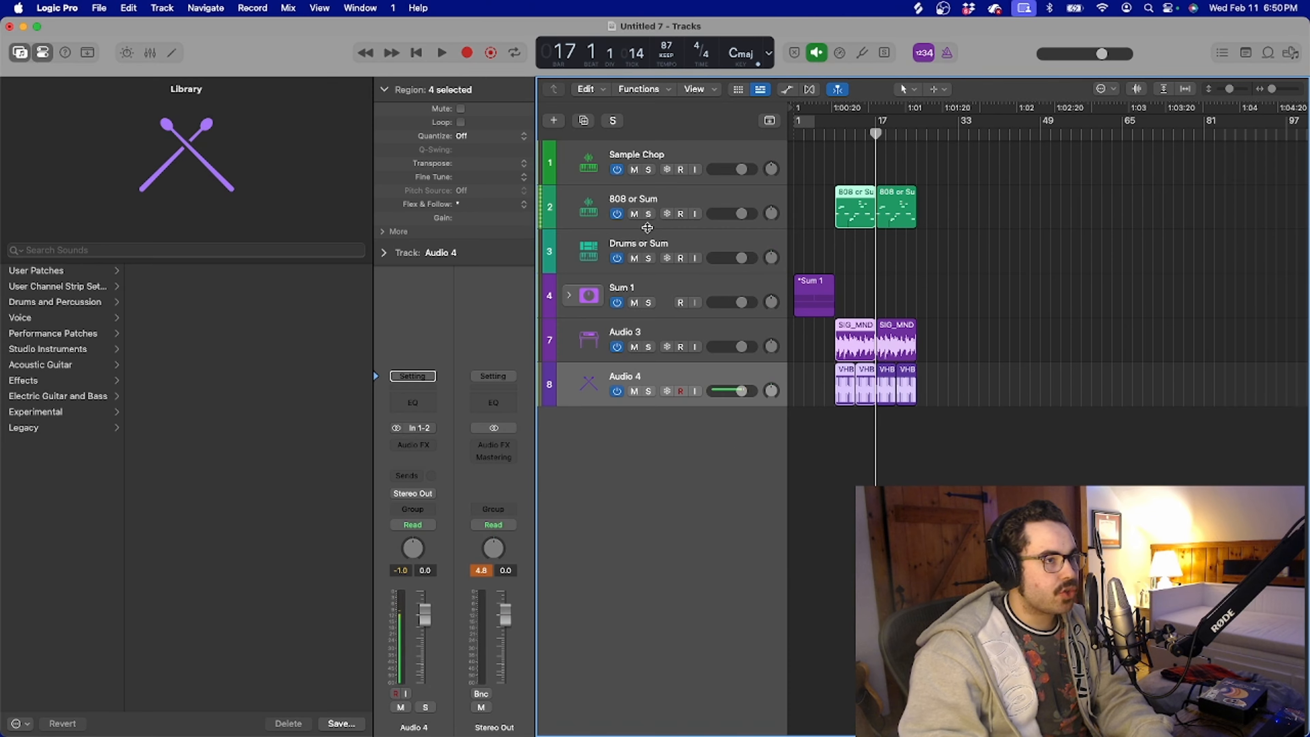
# Open the Sampler on the Drums or Sum track and map the Splice percussion sample mdt_prc_dilla.wav to D1
pyautogui.click(652, 241)
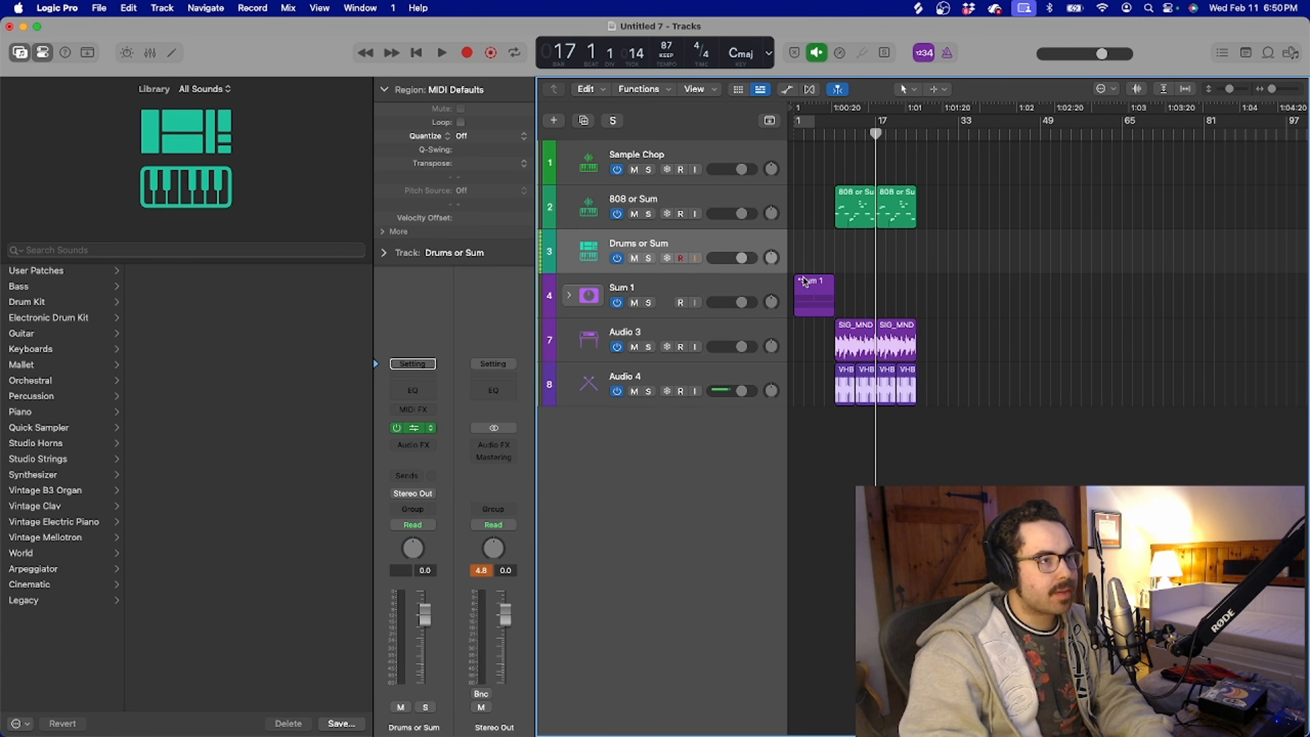
pyautogui.click(819, 264)
pyautogui.moveTo(747, 202); pyautogui.dragTo(1007, 21)
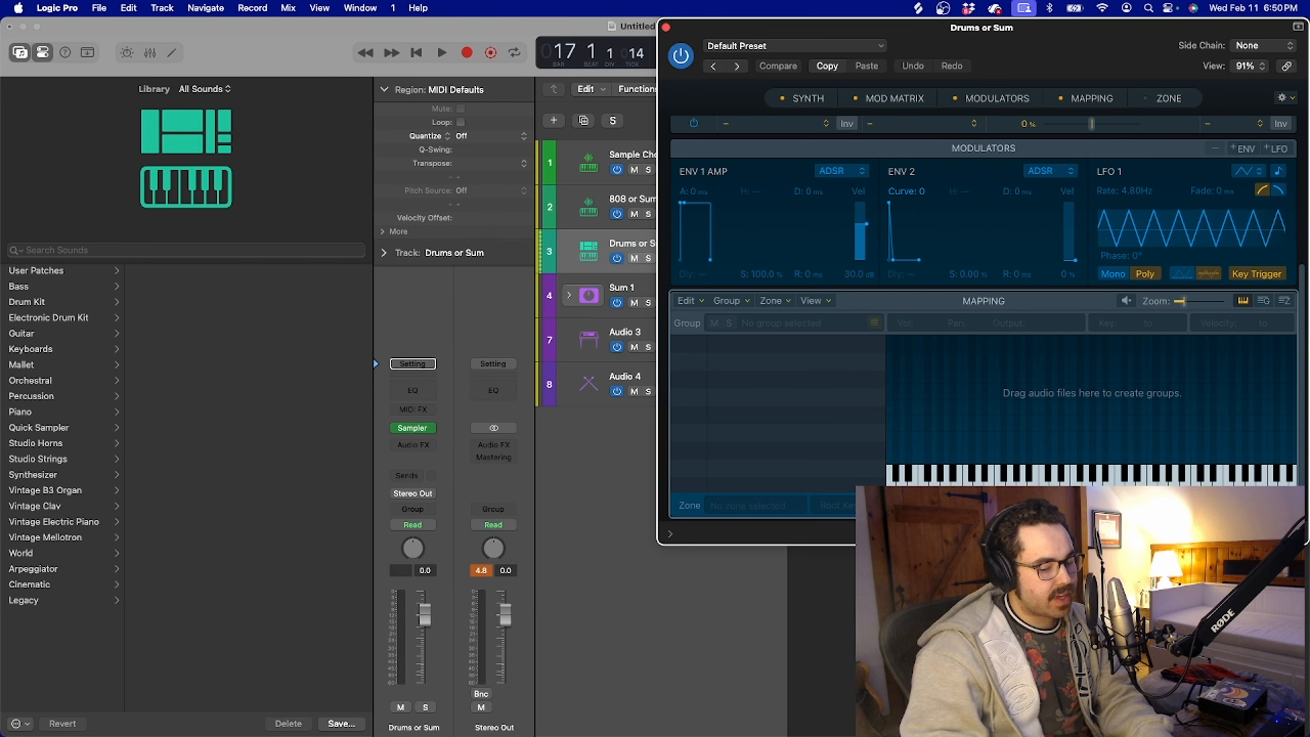
pyautogui.press('super+Tab')
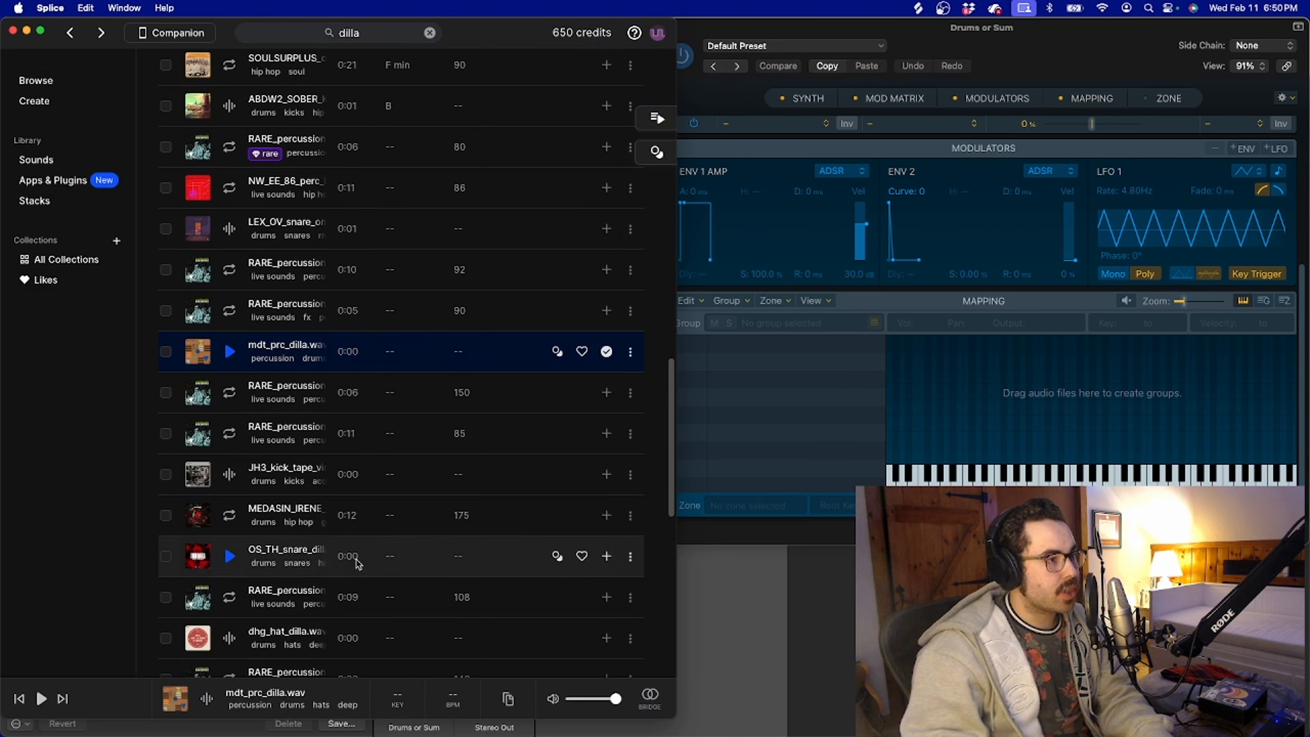
pyautogui.click(235, 355)
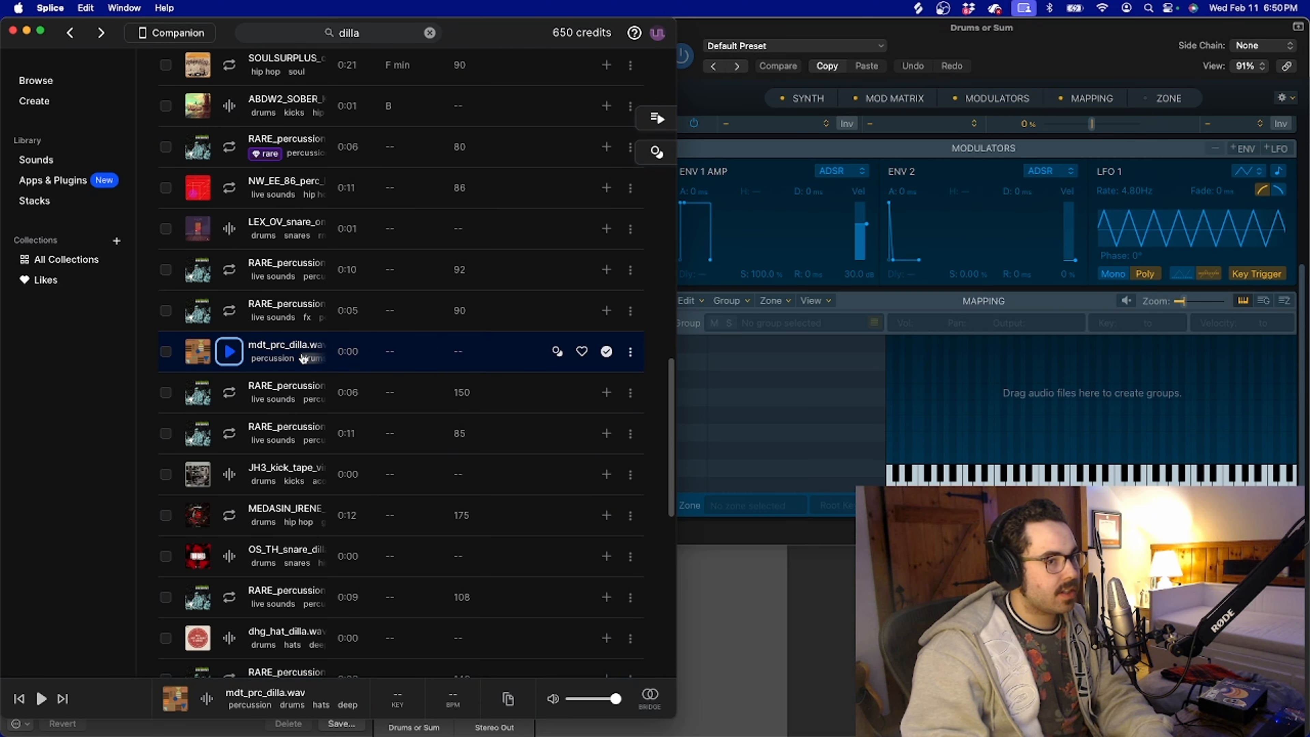
pyautogui.moveTo(311, 357); pyautogui.dragTo(972, 407)
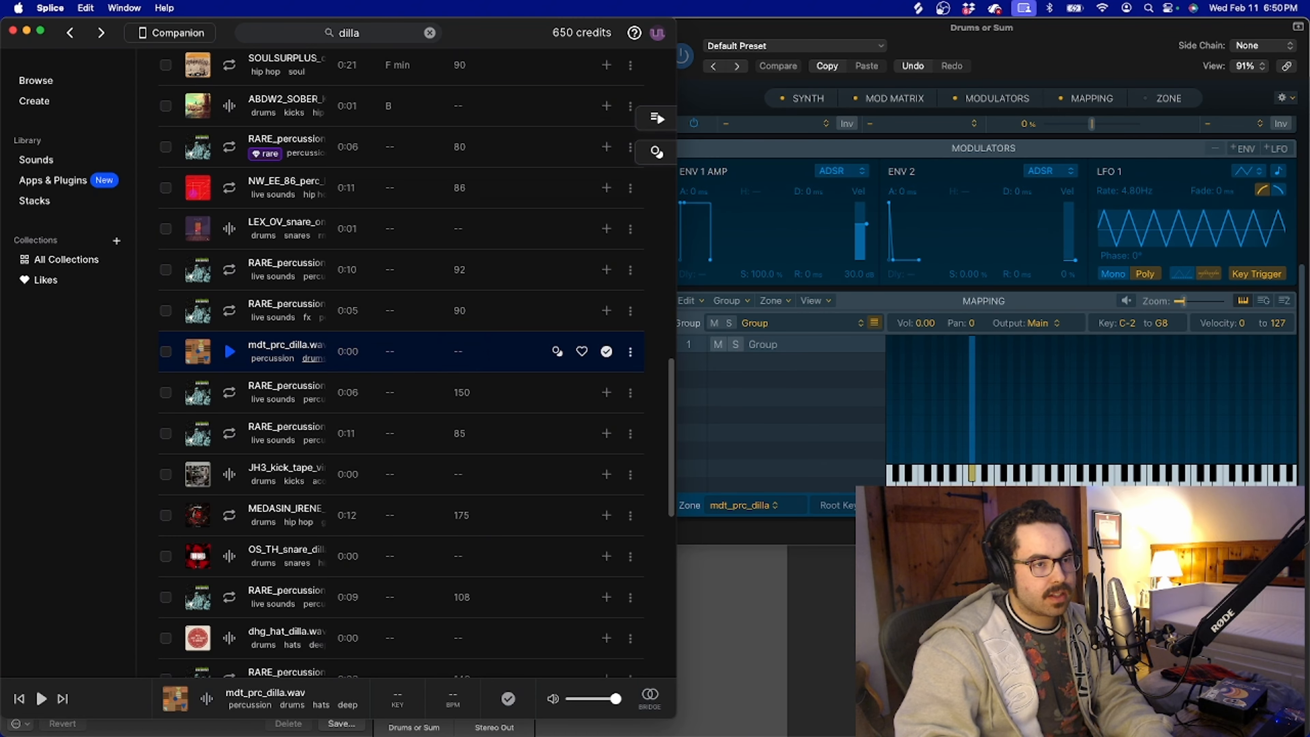
pyautogui.press('super+Tab')
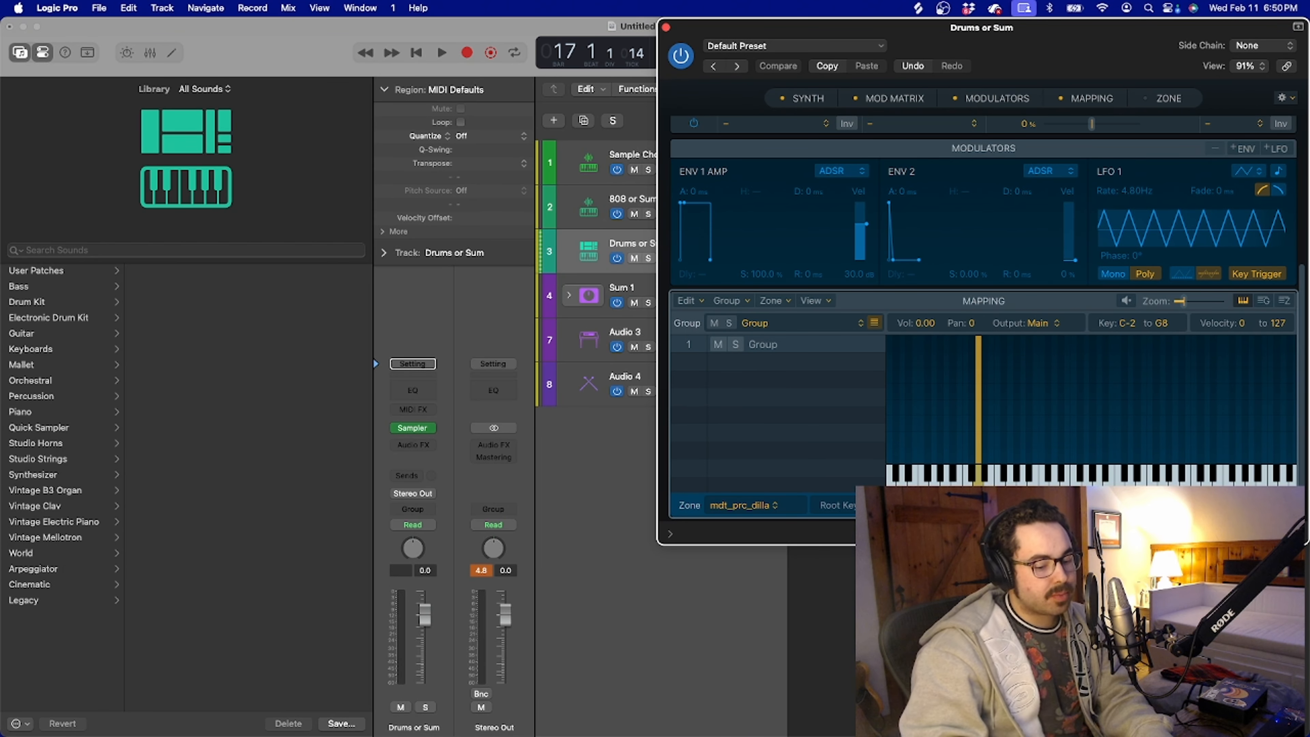
# Audition OS_VC4_kick_dilla.wav in Splice, download it and map it to C1 in the Sampler
pyautogui.press('super+Tab')
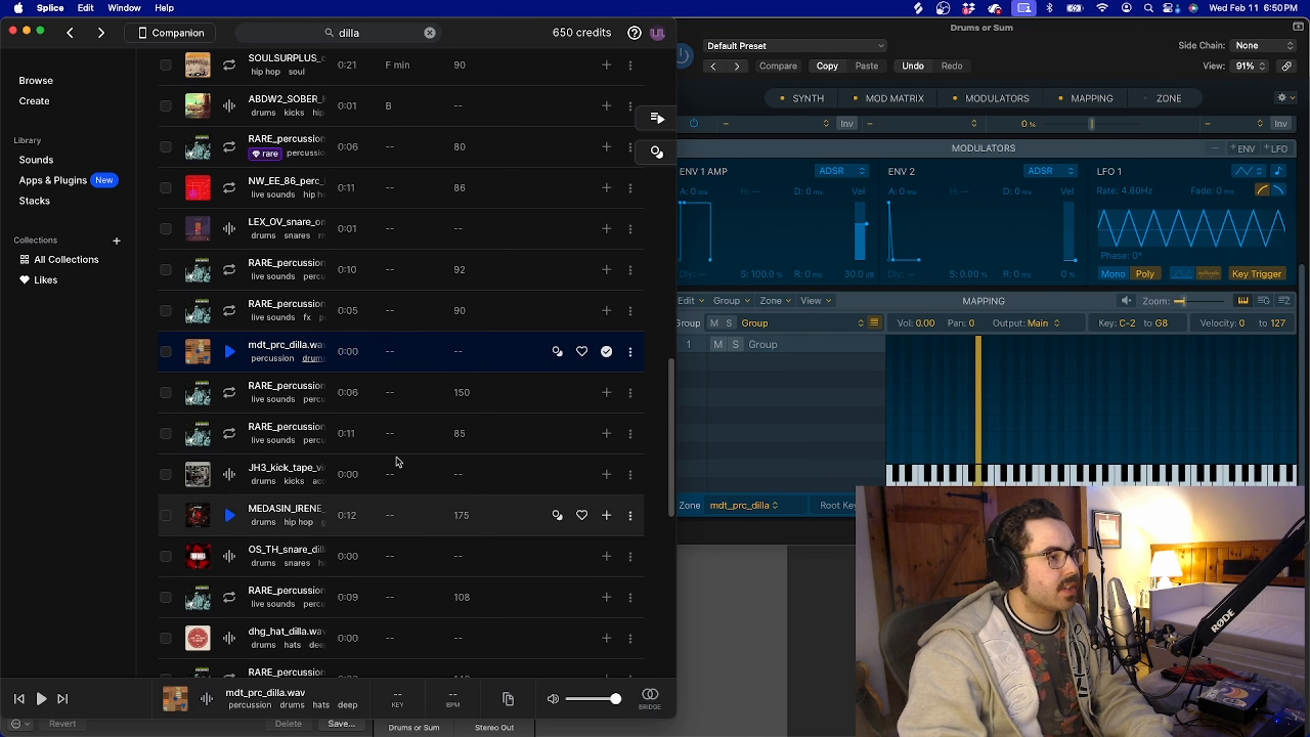
pyautogui.scroll(1, 332, 307)
pyautogui.scroll(6, 332, 310)
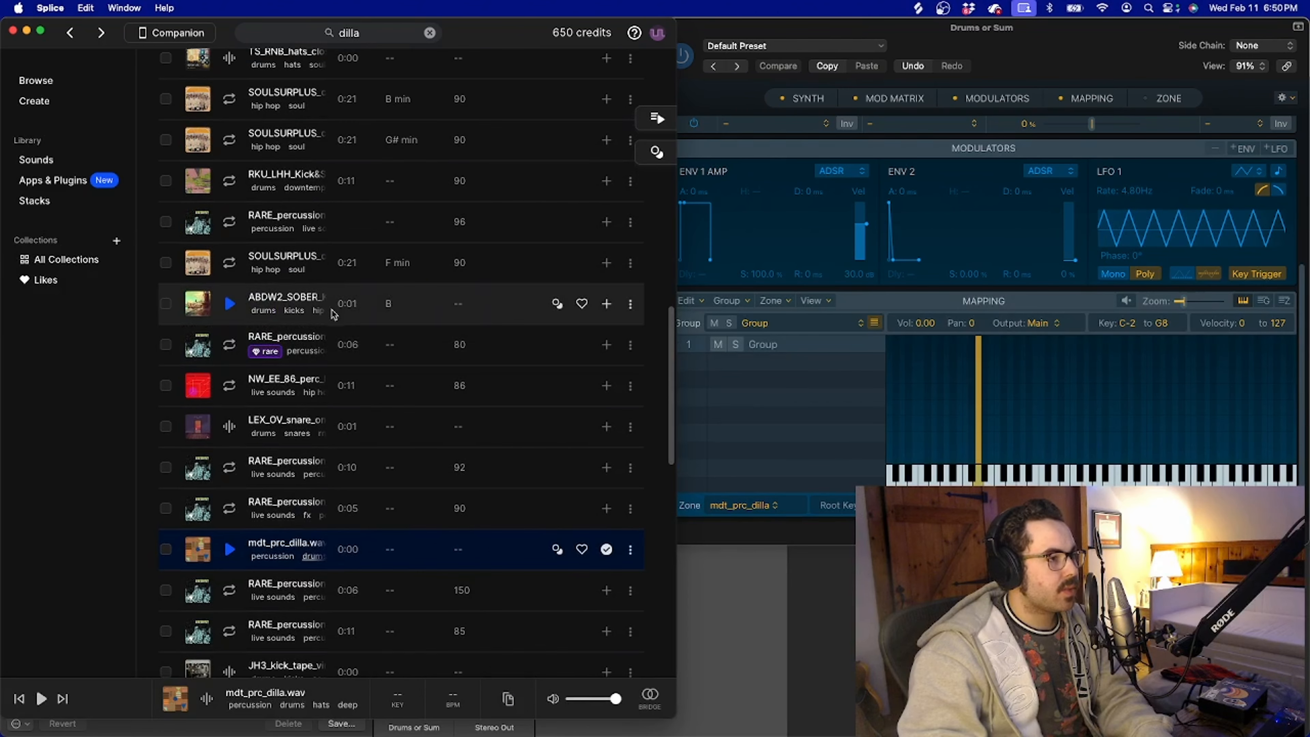
pyautogui.scroll(8, 241, 410)
pyautogui.click(228, 595)
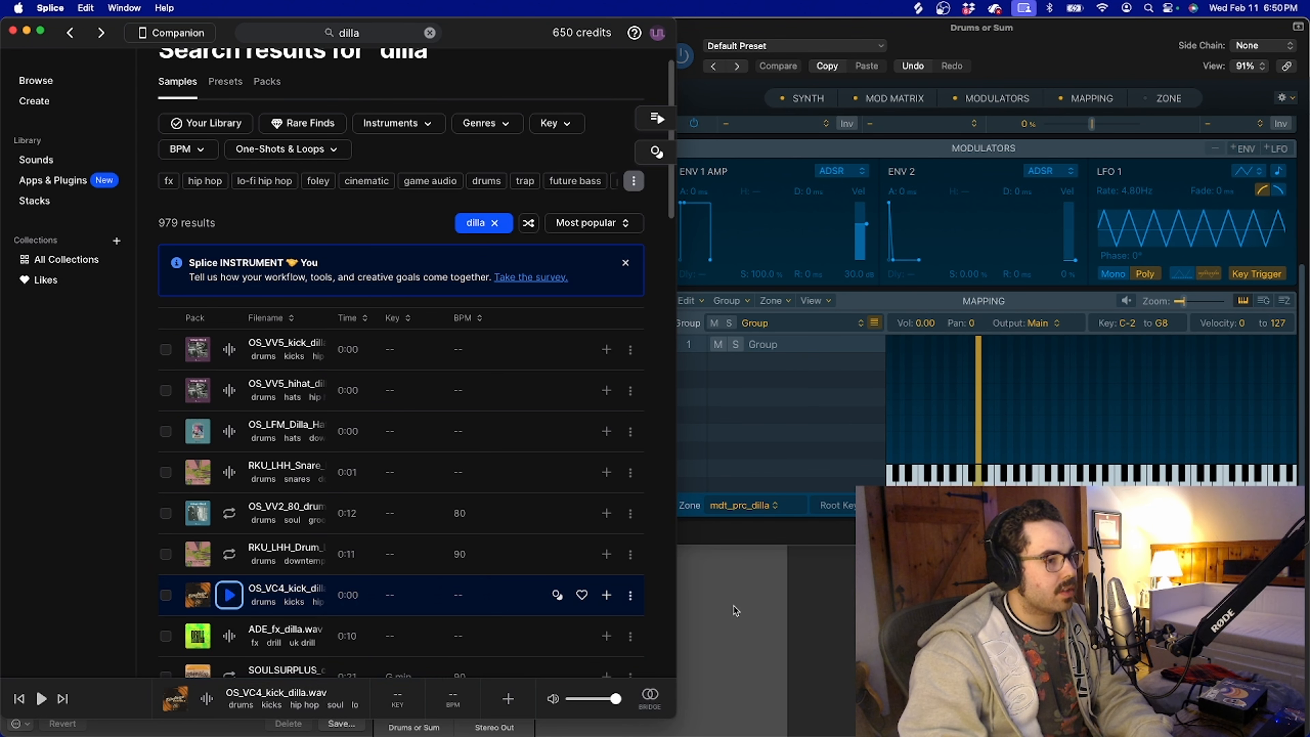
pyautogui.click(605, 595)
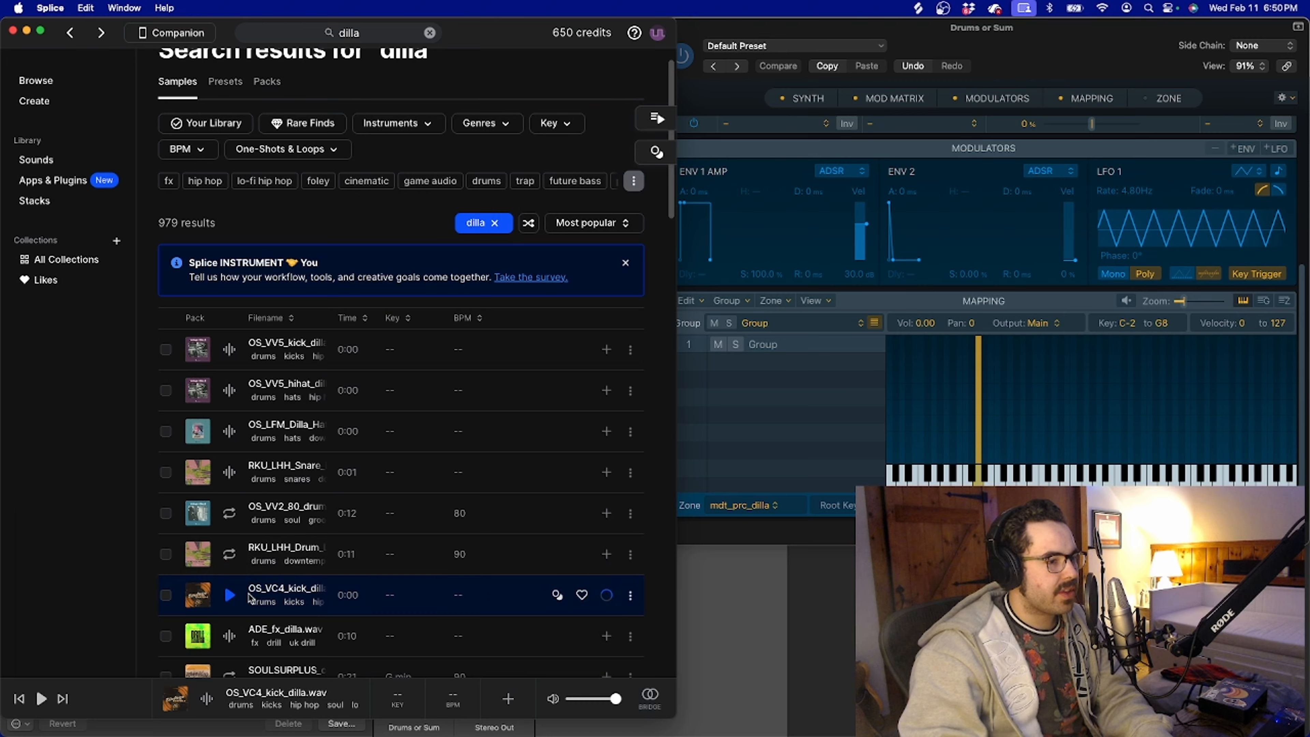
# Audition OS_SS_snare_dilla.wav in Splice, map it to C#1 in the Sampler and minimize the Splice window
pyautogui.scroll(-5, 351, 619)
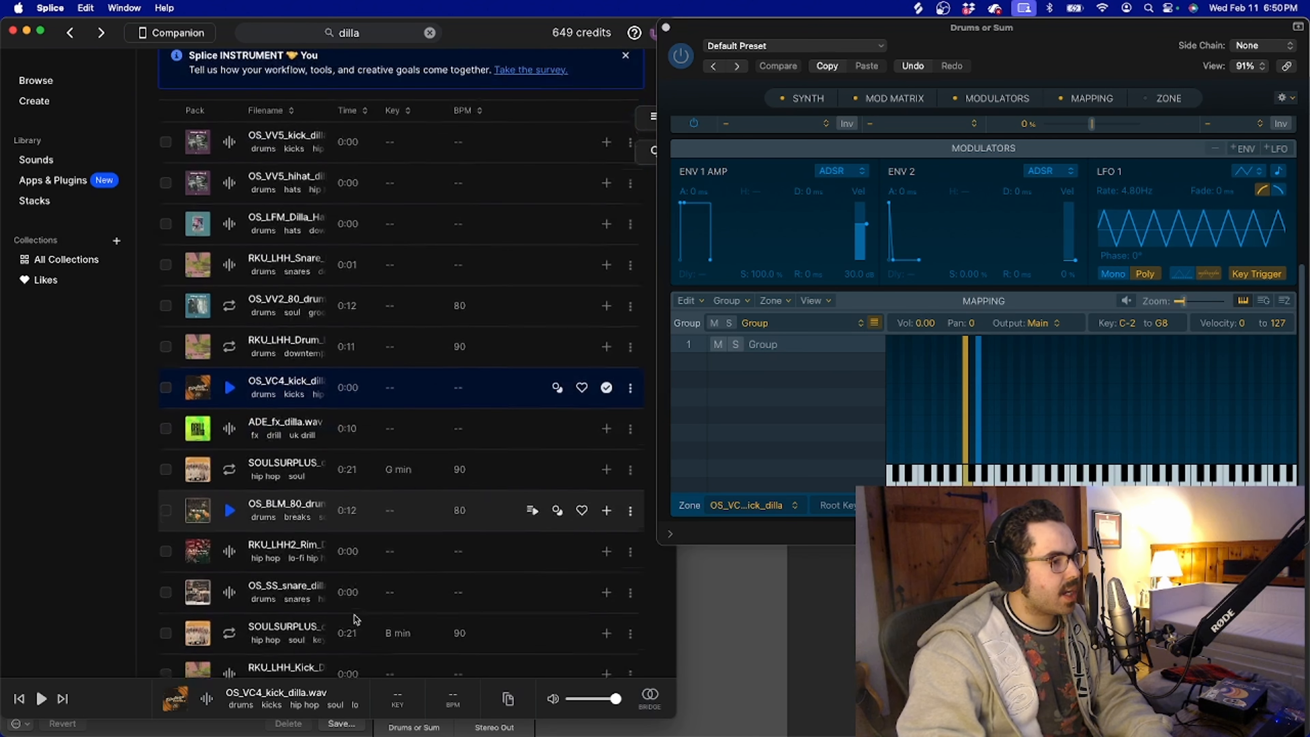
pyautogui.scroll(-1, 294, 477)
pyautogui.click(223, 503)
pyautogui.click(228, 541)
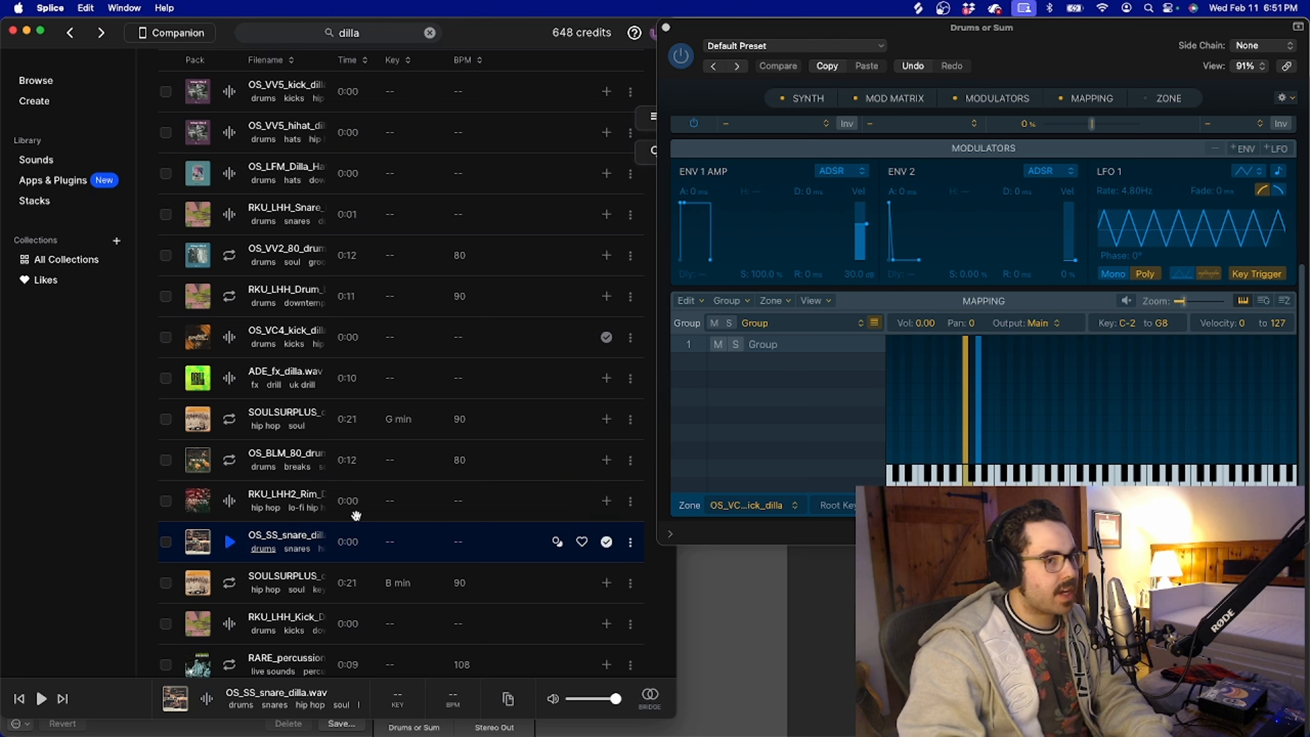
pyautogui.moveTo(356, 515); pyautogui.dragTo(971, 473)
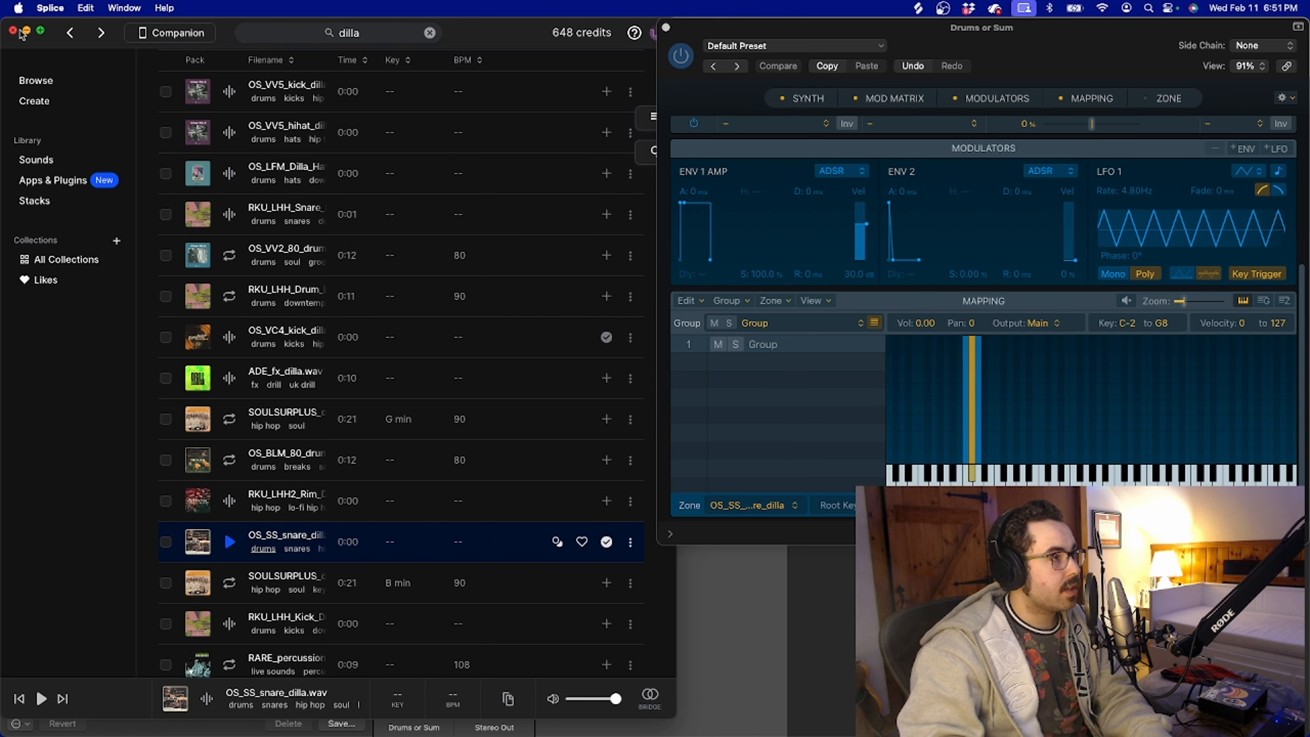
pyautogui.click(26, 32)
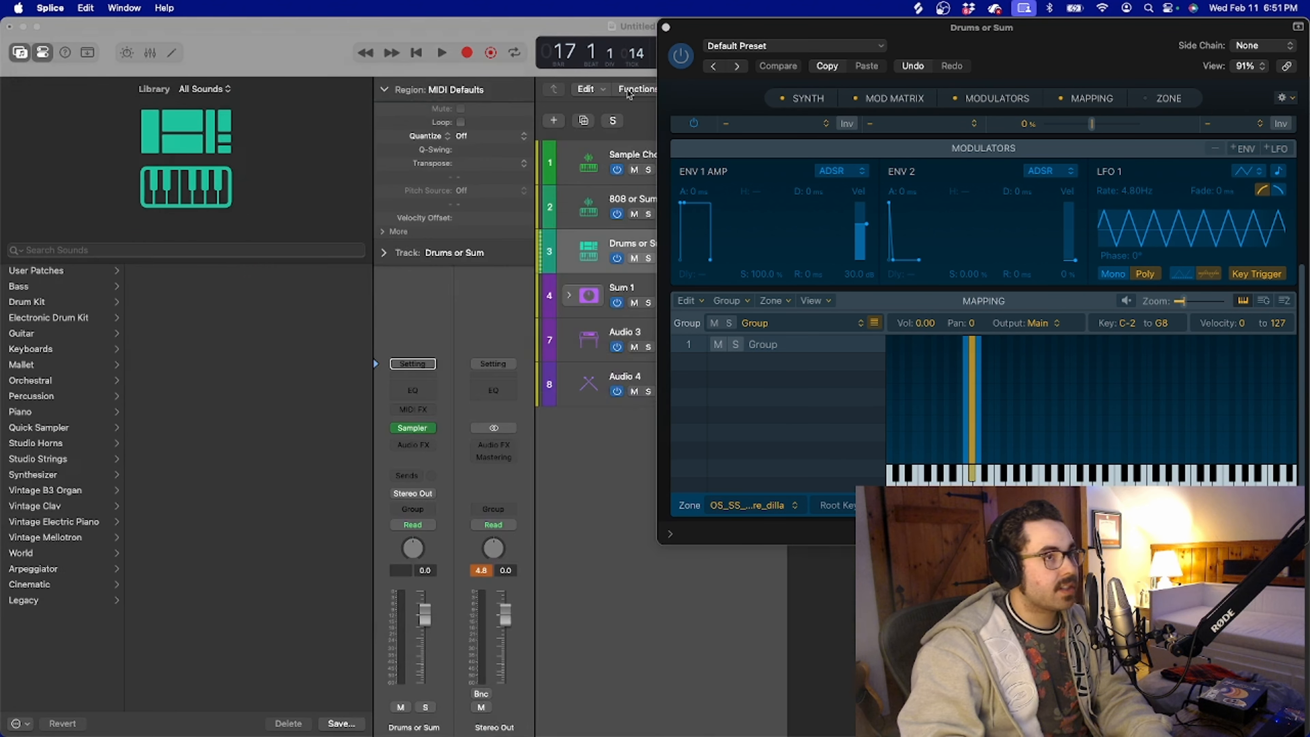
# Close the Sampler and move the four Audio 4 drum loop regions, bars 9 to 25, onto the drum track inside the Sum 1 stack
pyautogui.click(666, 27)
pyautogui.click(895, 293)
pyautogui.scroll(6, 895, 293)
pyautogui.hscroll(-5, 895, 293)
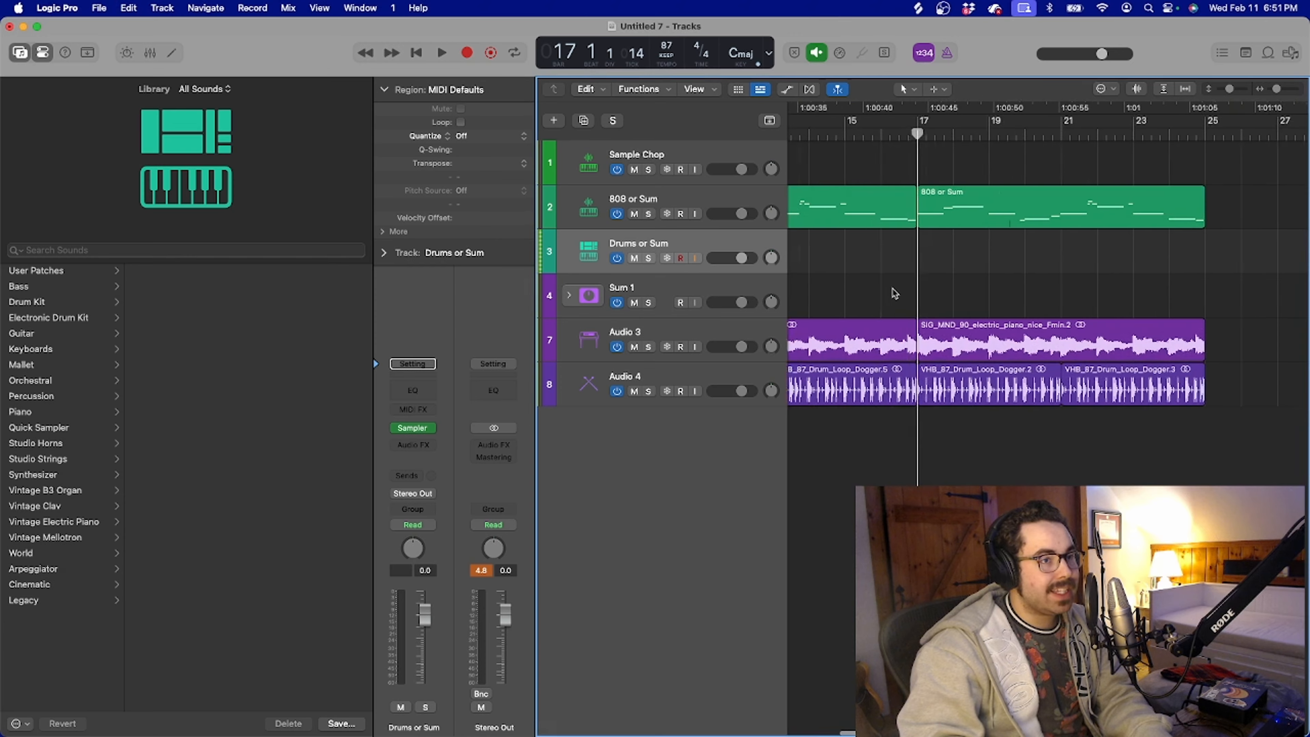
pyautogui.scroll(-3, 895, 293)
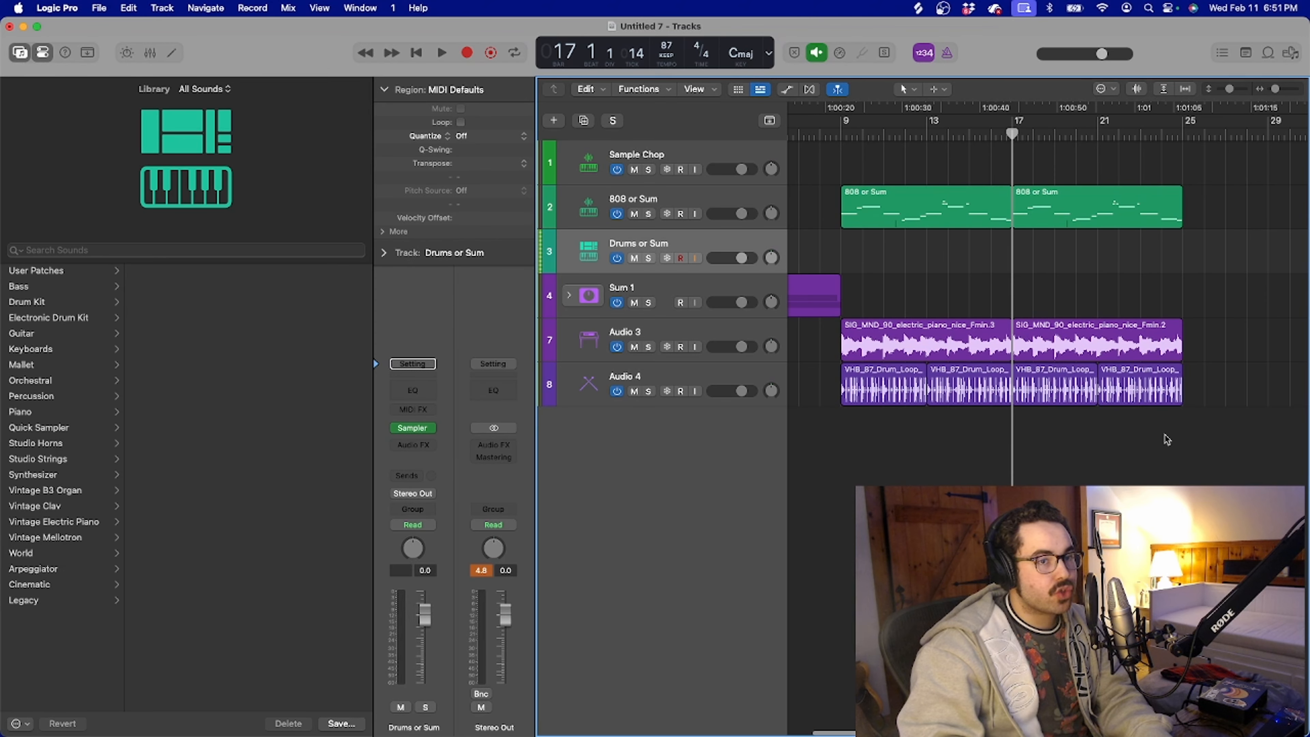
pyautogui.moveTo(1166, 440); pyautogui.dragTo(883, 309)
pyautogui.click(569, 295)
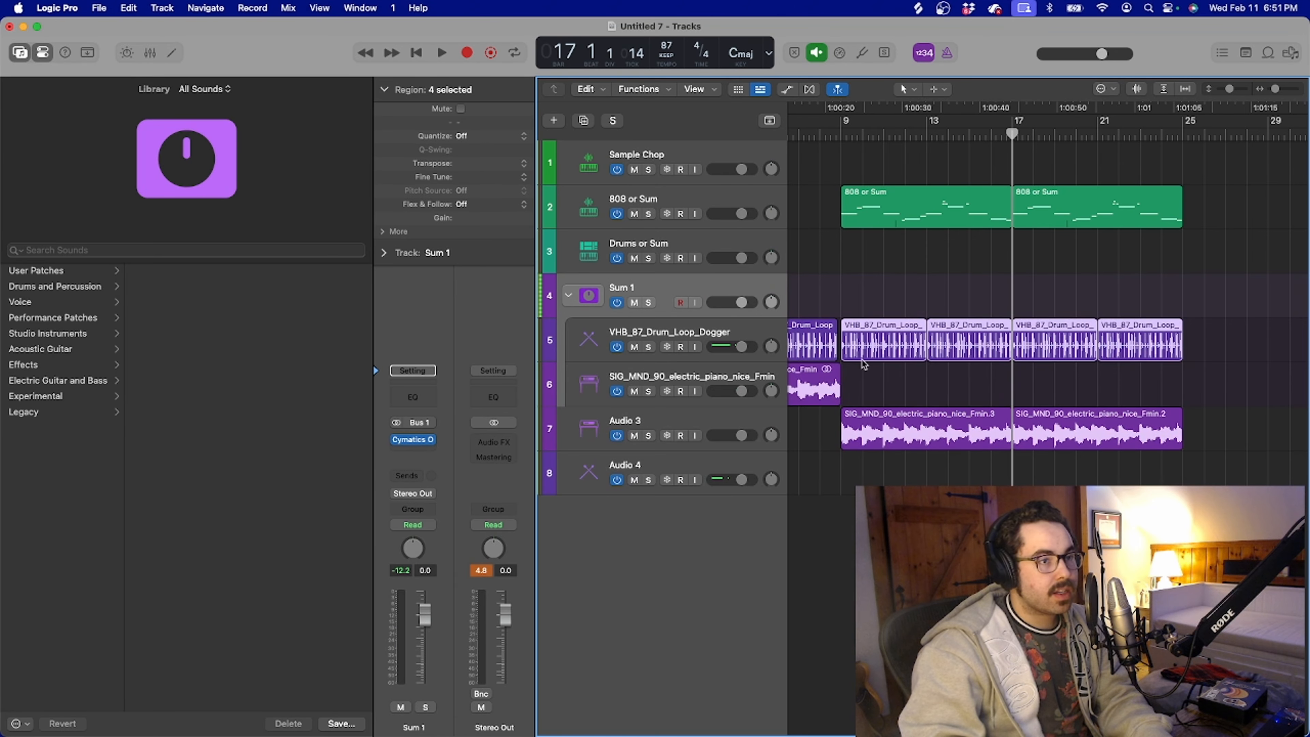
pyautogui.click(568, 297)
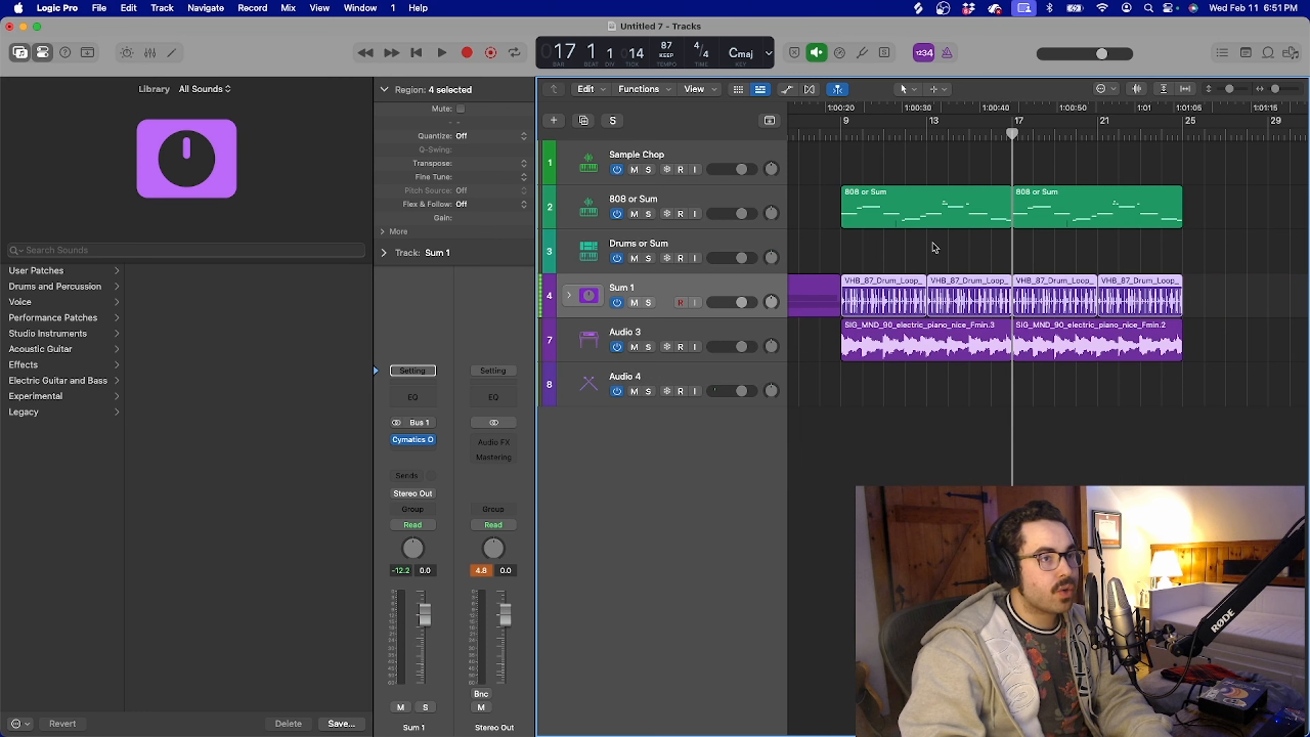
# Play the arrangement from bar 9 and reopen the Sampler of the Drums or Sum track, moving its window clear of the regions
pyautogui.click(838, 133)
pyautogui.press('space')
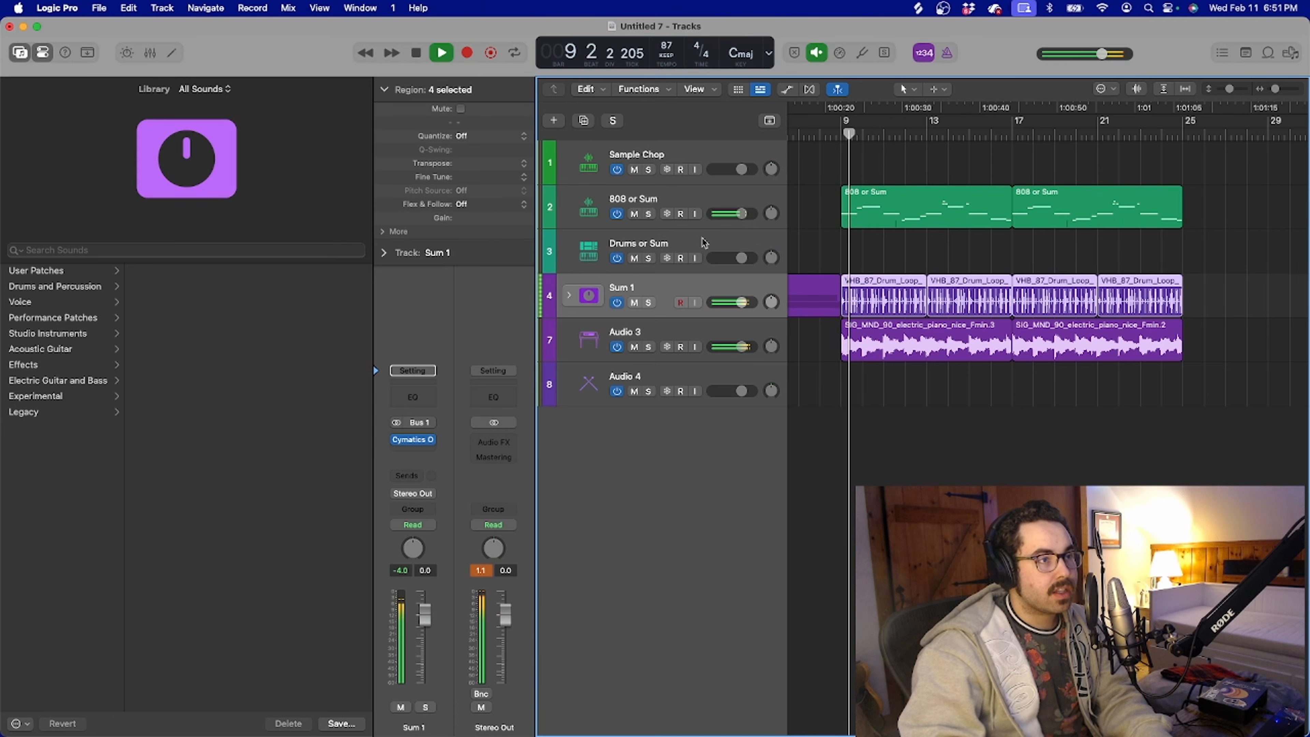
pyautogui.press('Up')
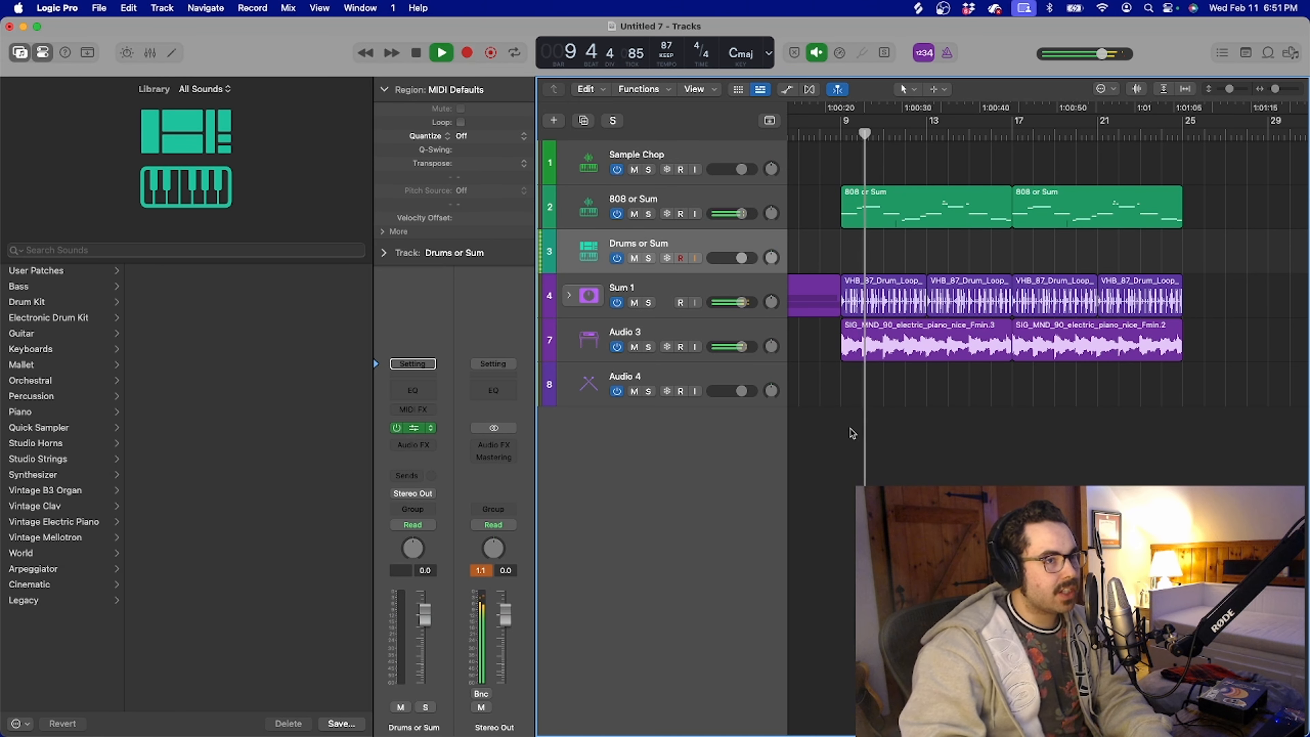
pyautogui.click(413, 428)
pyautogui.press('space')
pyautogui.moveTo(942, 29); pyautogui.dragTo(287, 28)
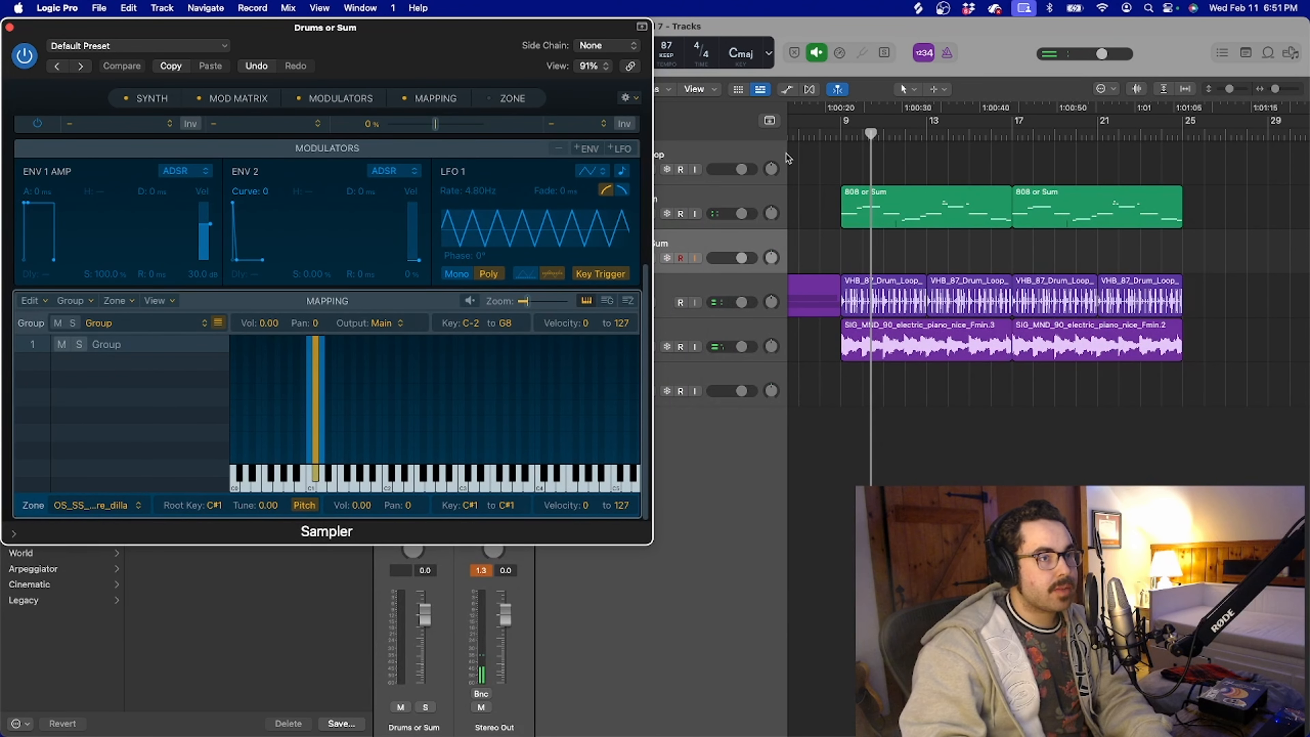
# Record a drum part on the Drums or Sum track from bar 9 to bar 17, close the Sampler and return the playhead to bar 9
pyautogui.click(842, 132)
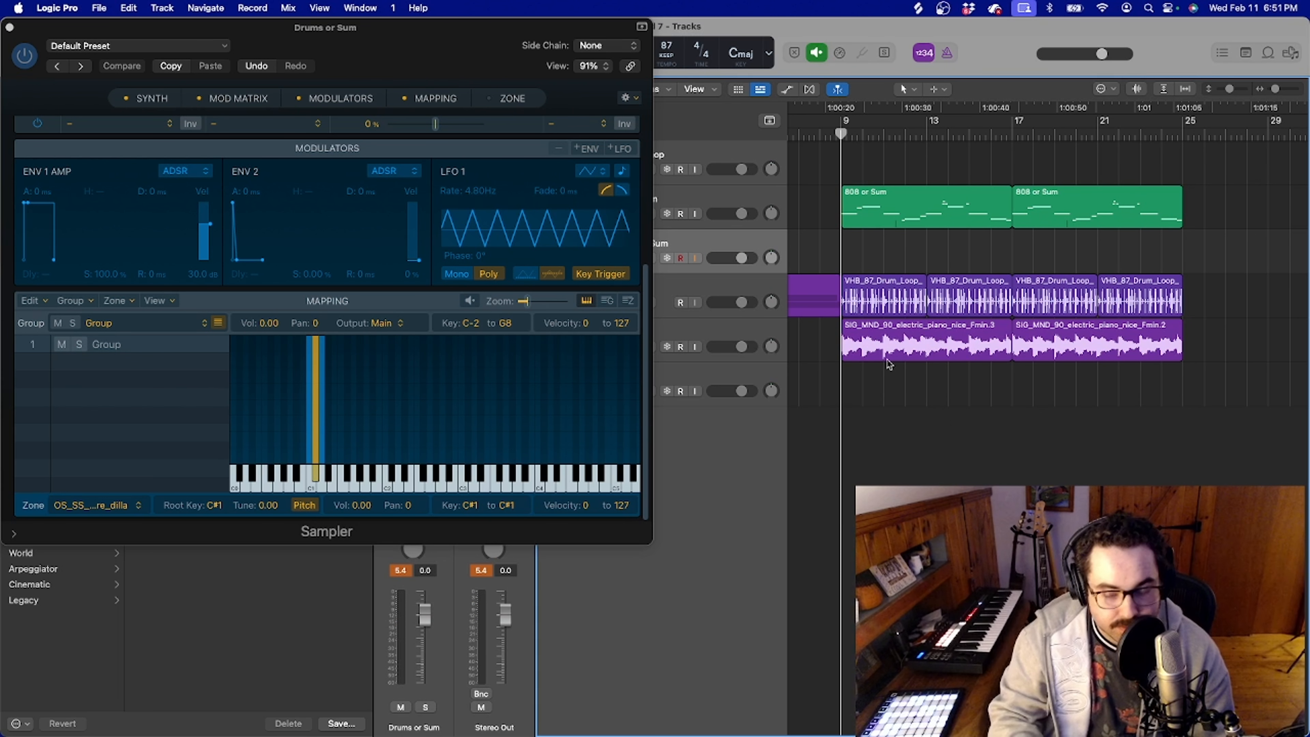
pyautogui.press('r')
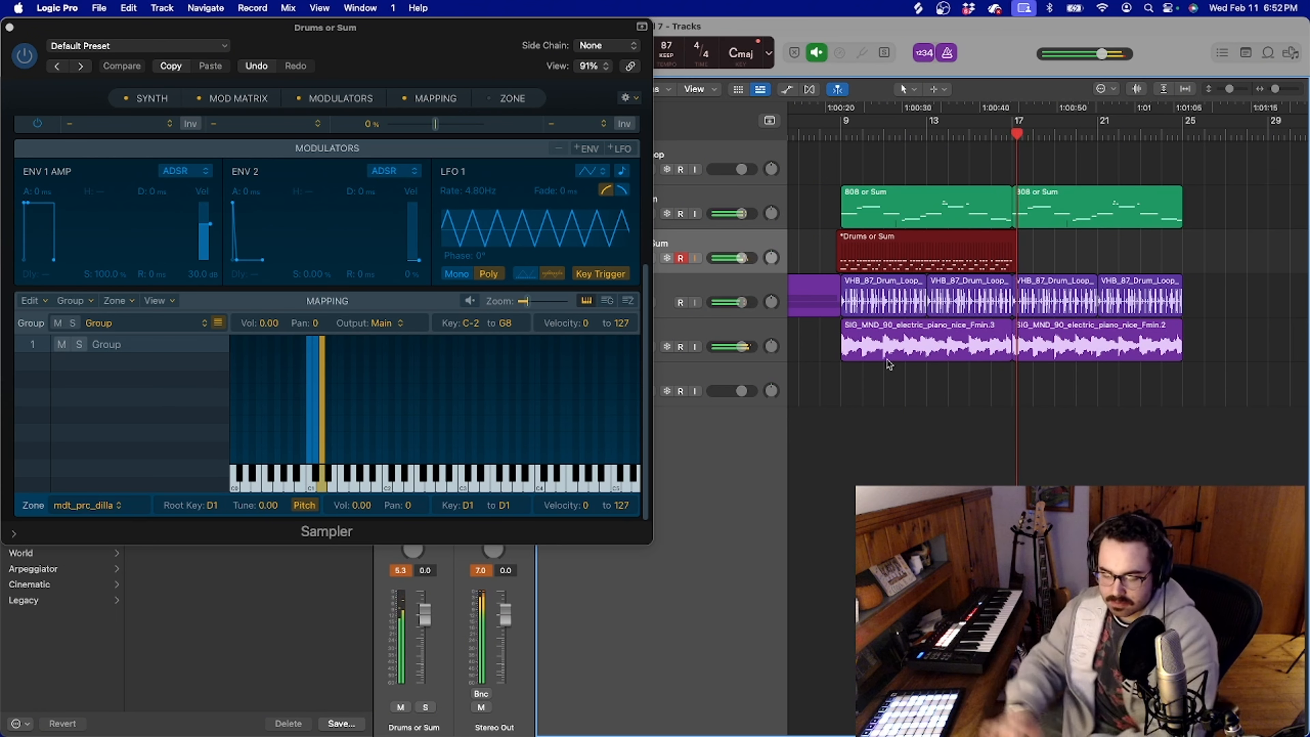
pyautogui.press('space')
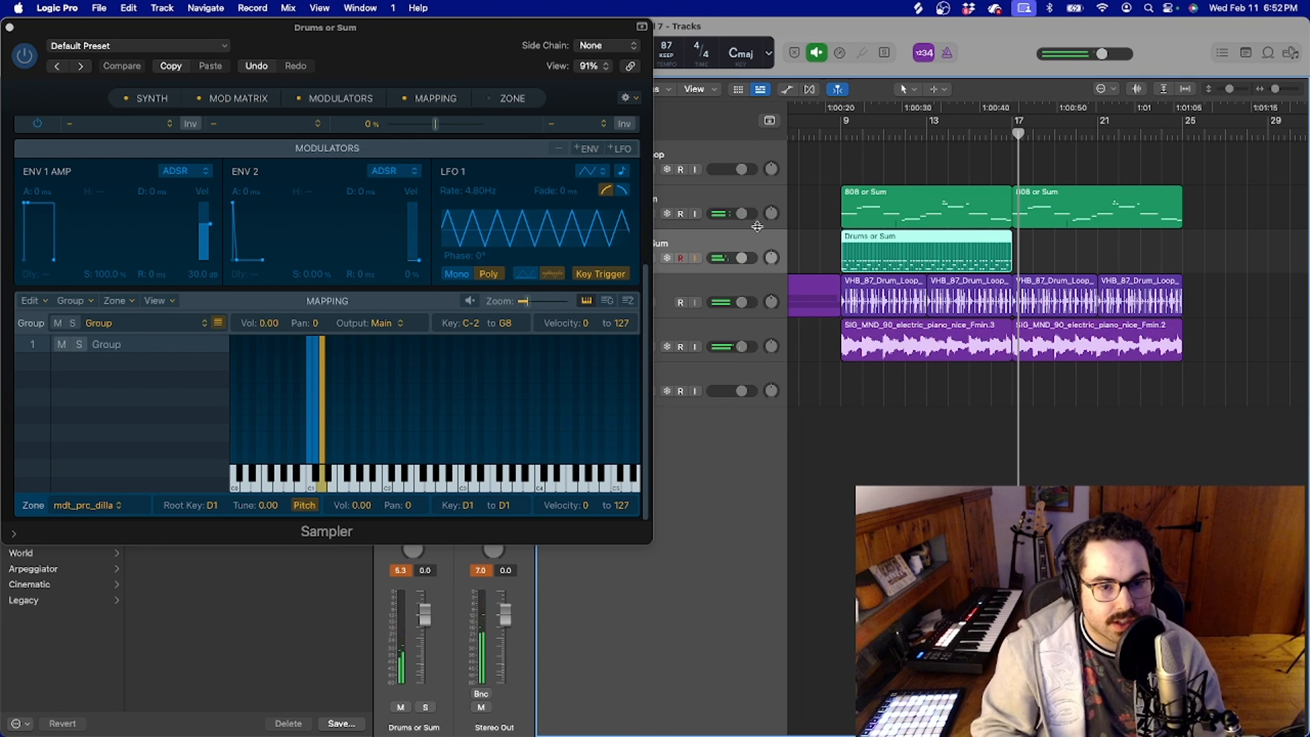
pyautogui.click(10, 27)
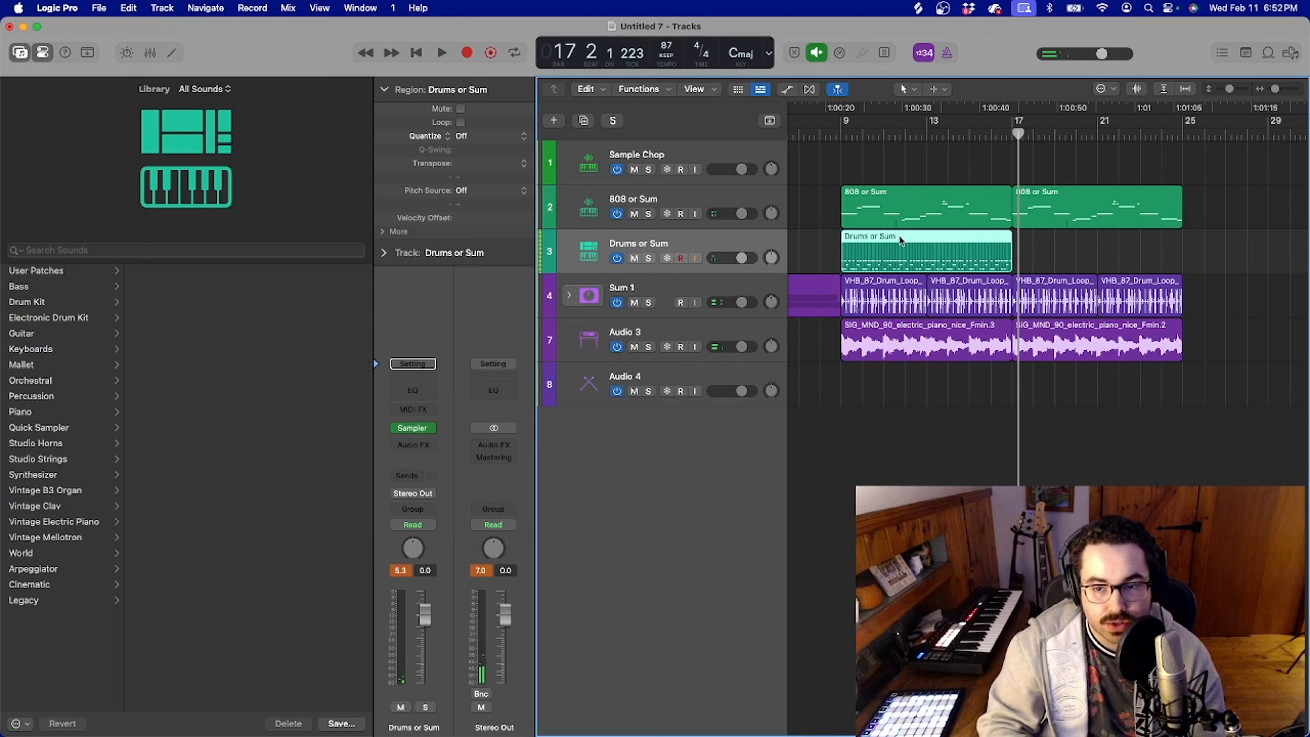
pyautogui.click(840, 135)
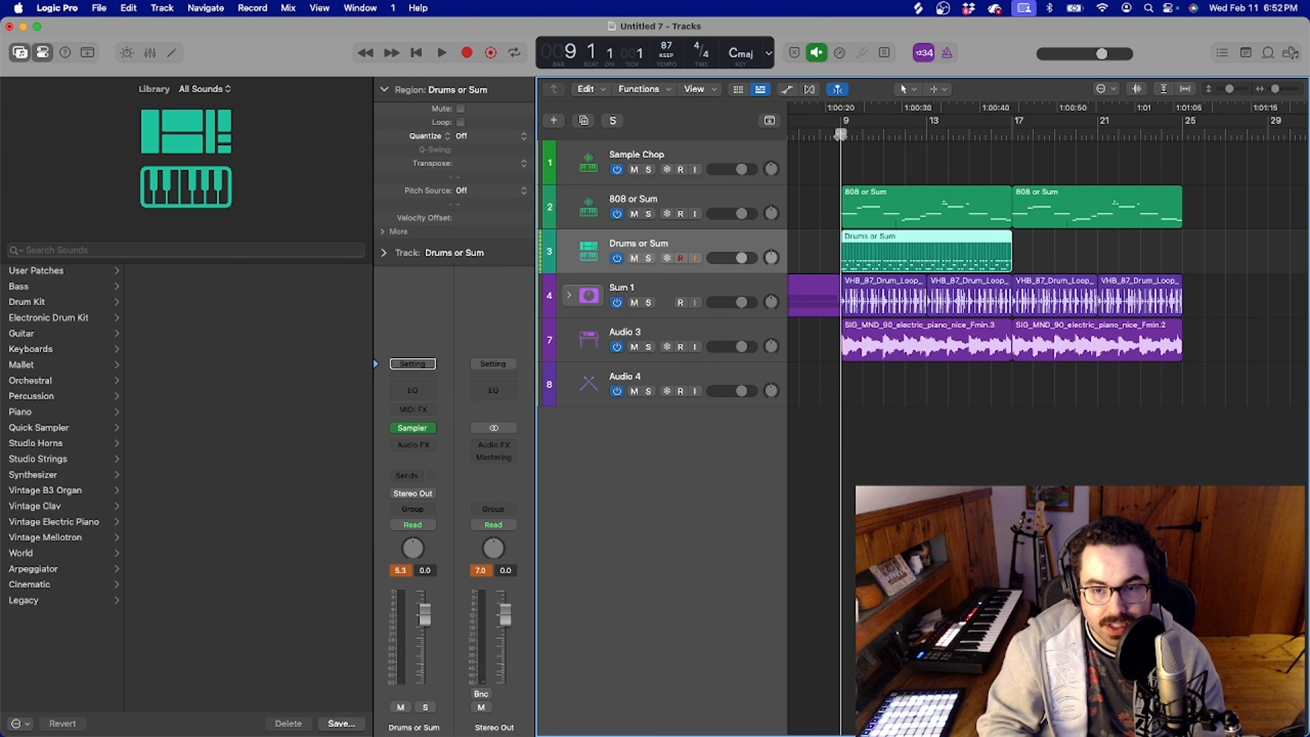
# Open the Drums or Sum region in the Piano Roll and lower the velocity of the upper row of repeated notes to 51 during playback
pyautogui.doubleClick(871, 249)
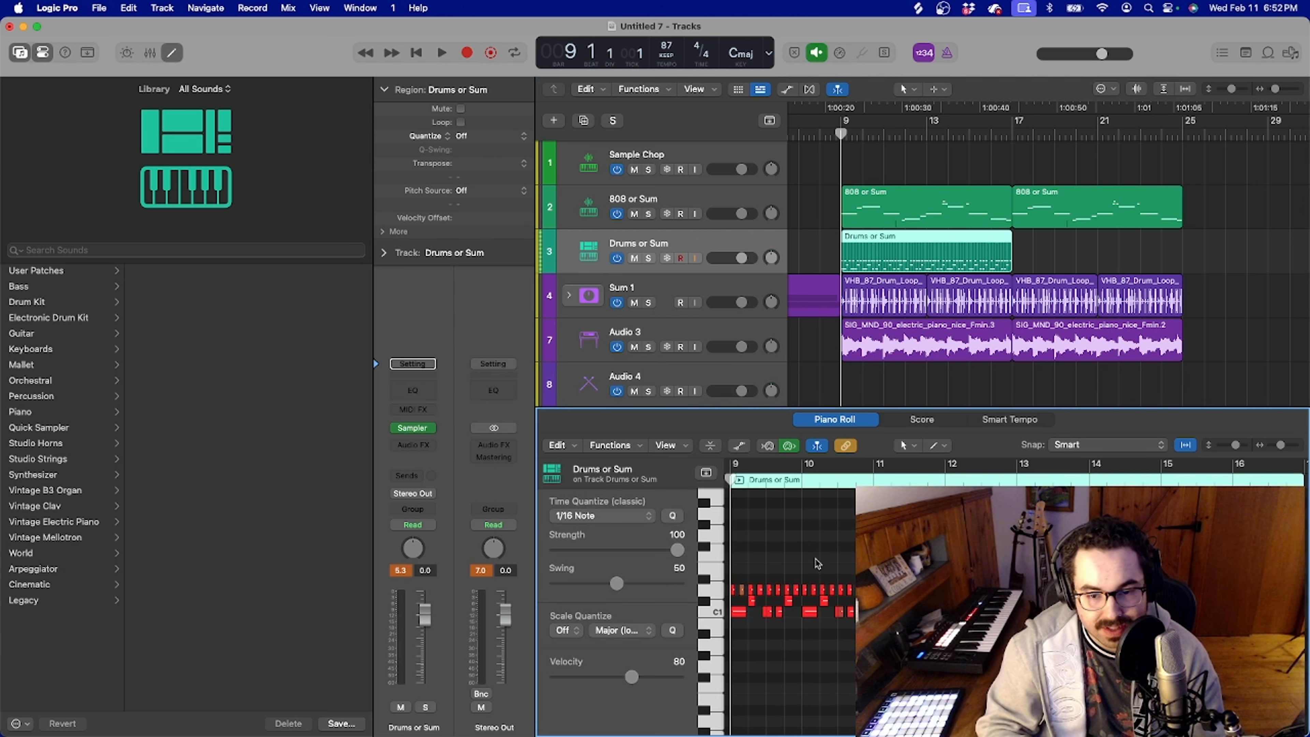
pyautogui.press('space')
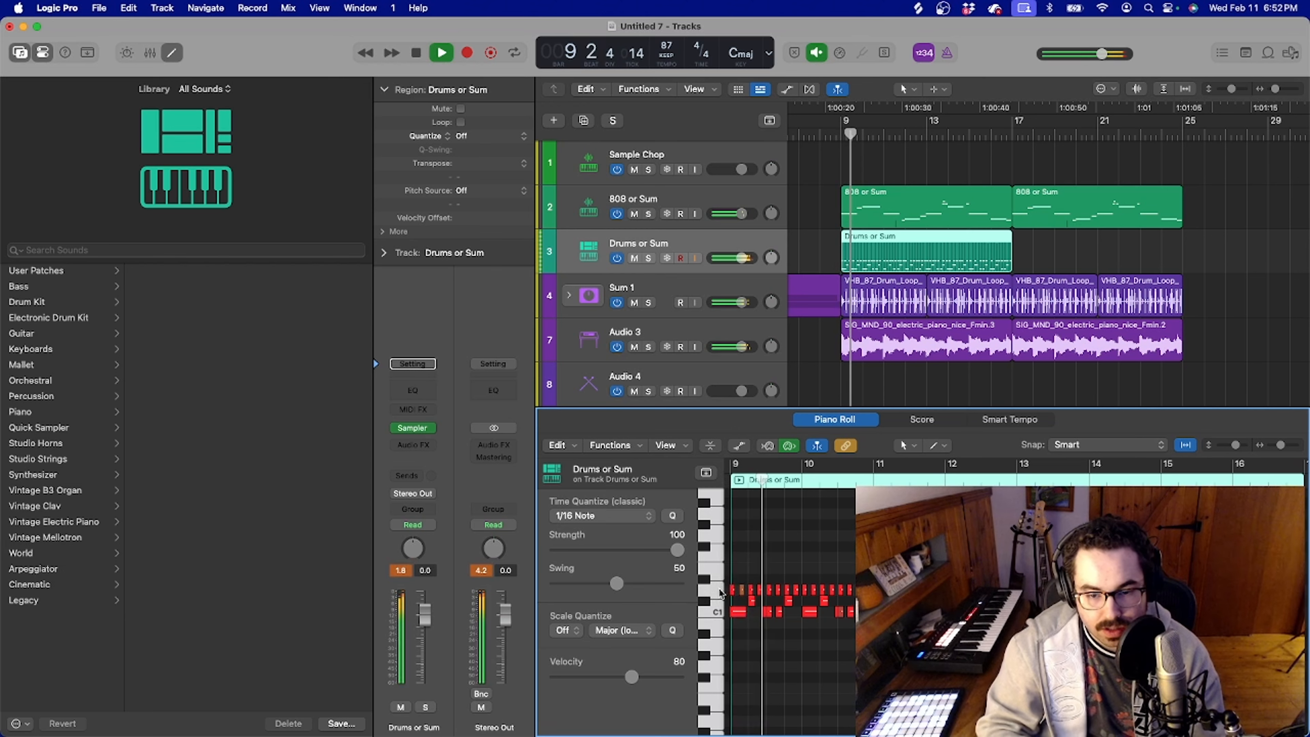
pyautogui.press('super+a')
pyautogui.moveTo(631, 676)
pyautogui.mouseDown()
pyautogui.moveTo(663, 677)
pyautogui.moveTo(620, 680)
pyautogui.mouseUp()
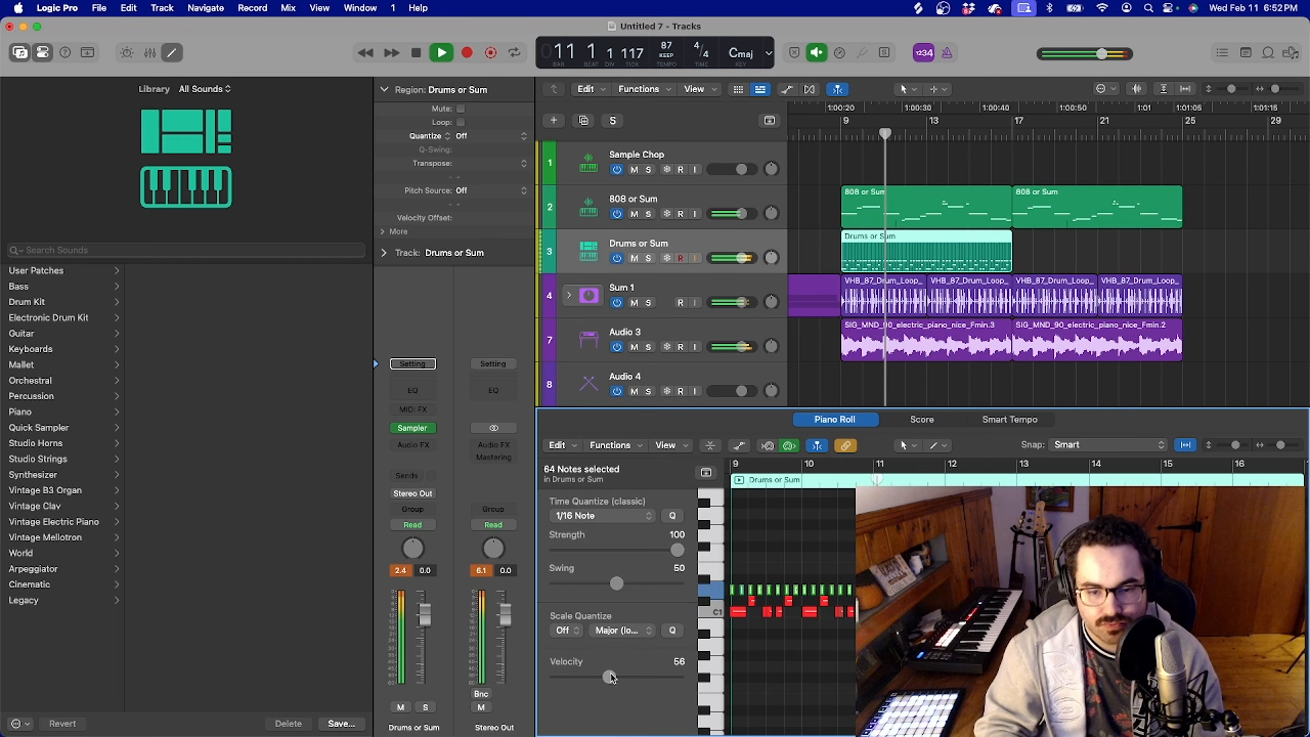
pyautogui.moveTo(610, 677); pyautogui.dragTo(609, 678)
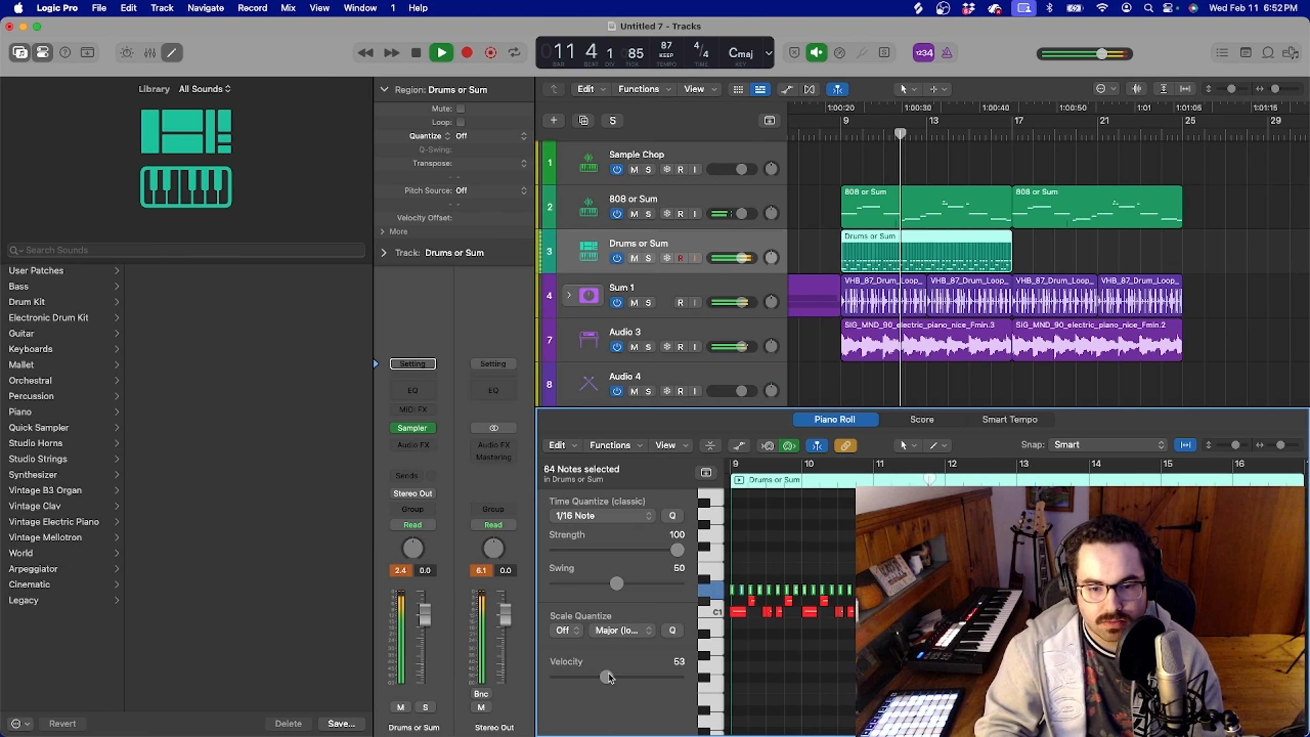
pyautogui.click(631, 259)
pyautogui.click(632, 258)
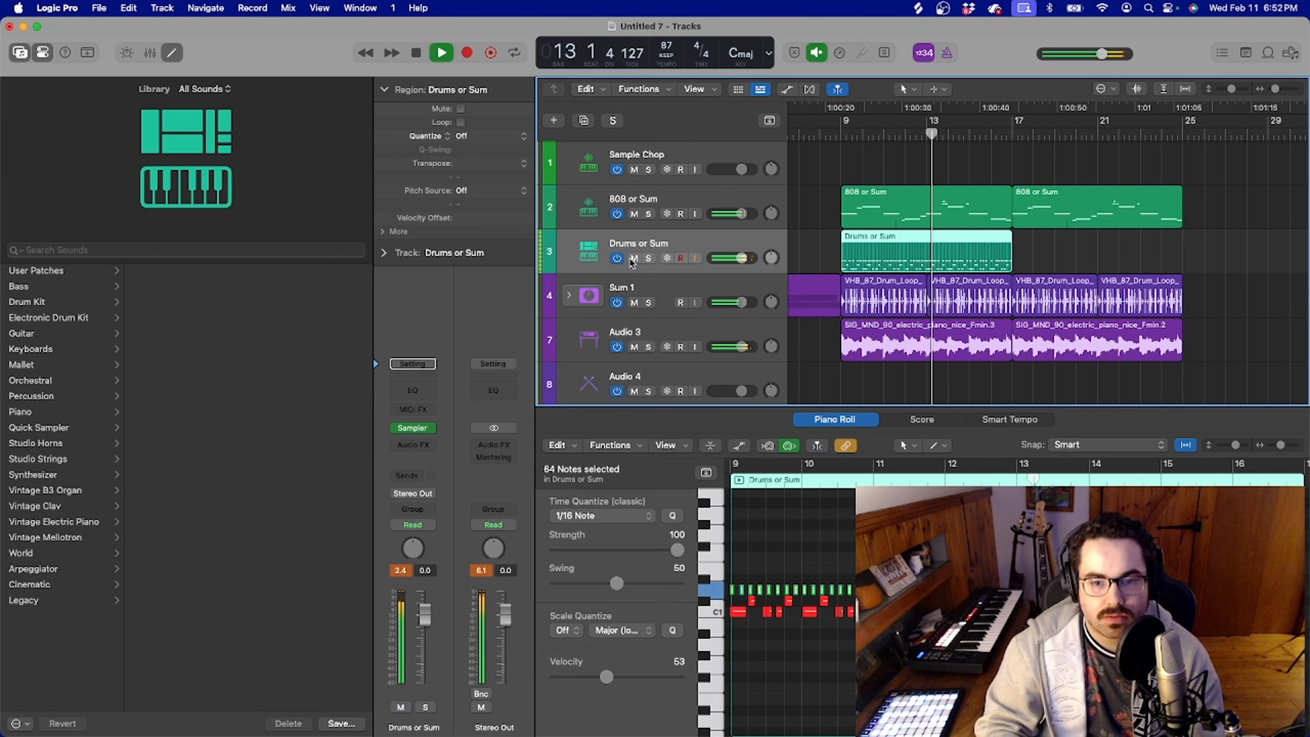
pyautogui.click(610, 679)
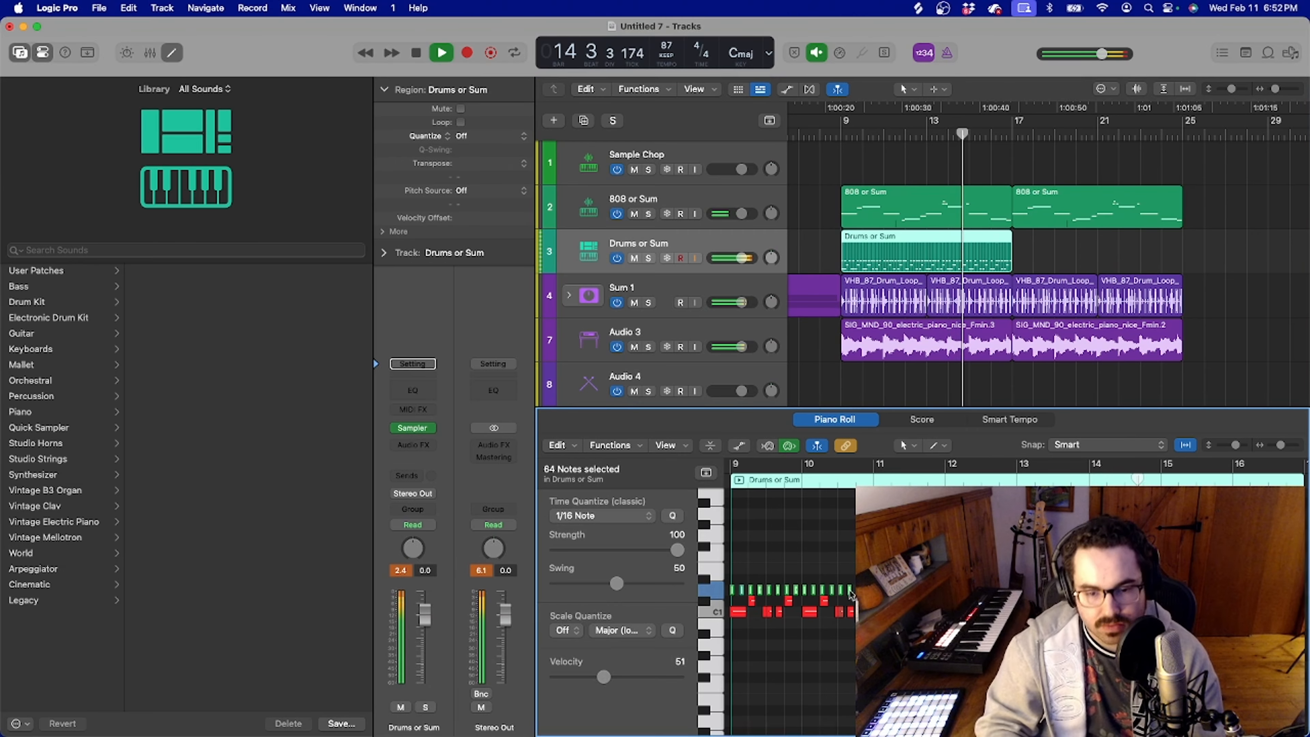
# Stop playback, return the playhead to bar 9 and repeat the Drums or Sum region once from bar 17
pyautogui.press('space')
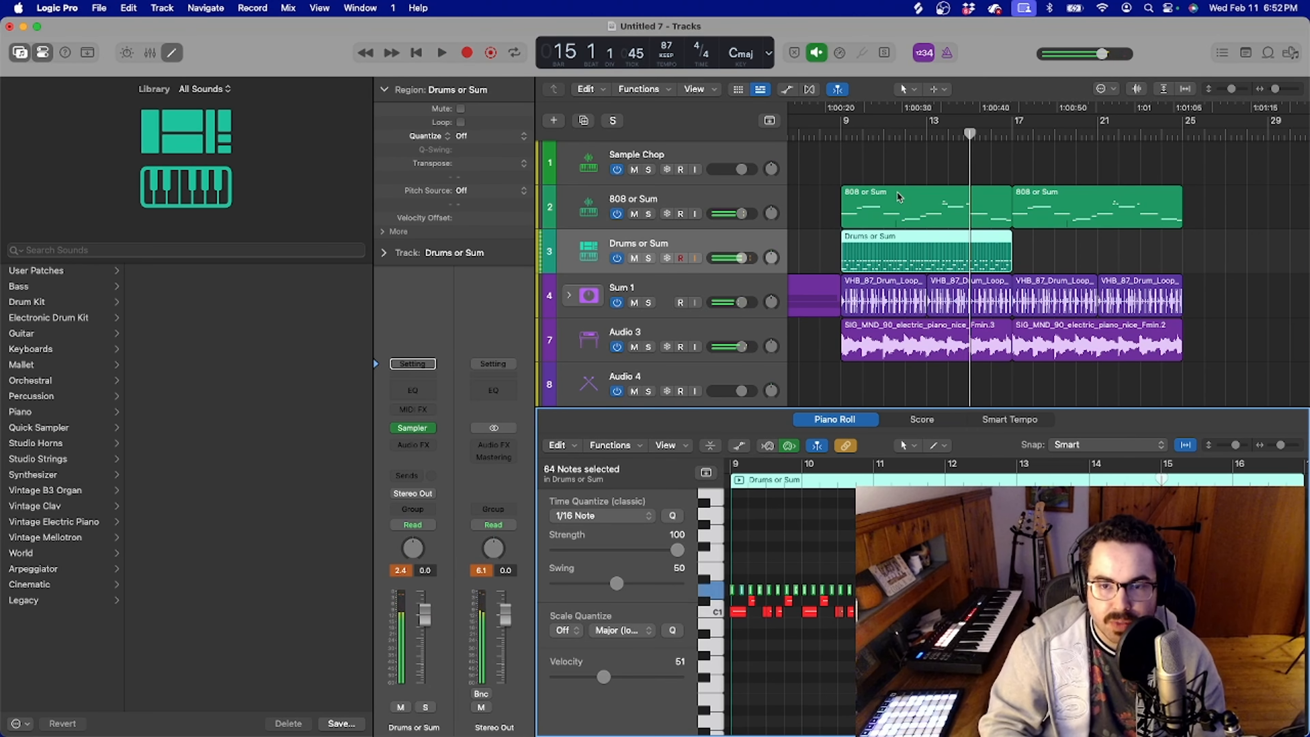
pyautogui.click(839, 129)
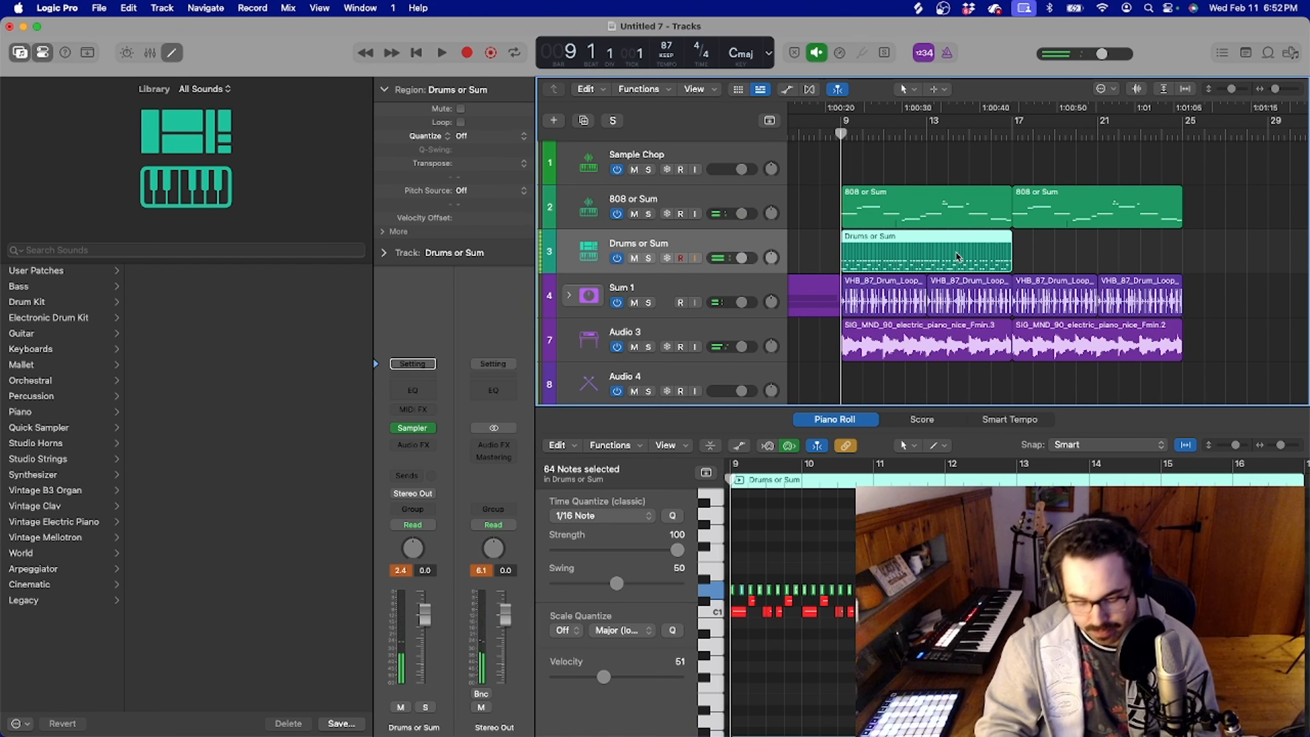
pyautogui.press('super+r')
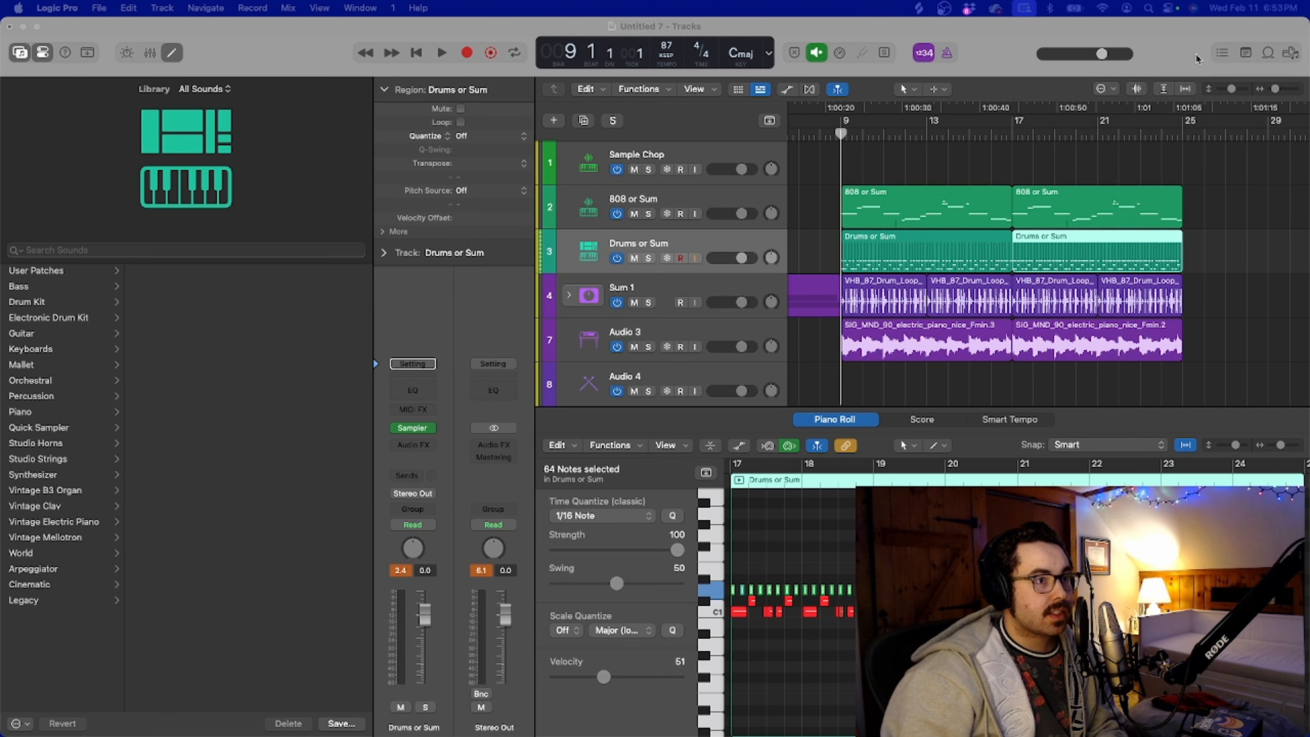
# Browse to the FX folder of The Lunch77 J Dilla Drumkit and add JAY_DEE_vol_02_kit_01_bubbles on a new track at bar 9
pyautogui.click(1006, 40)
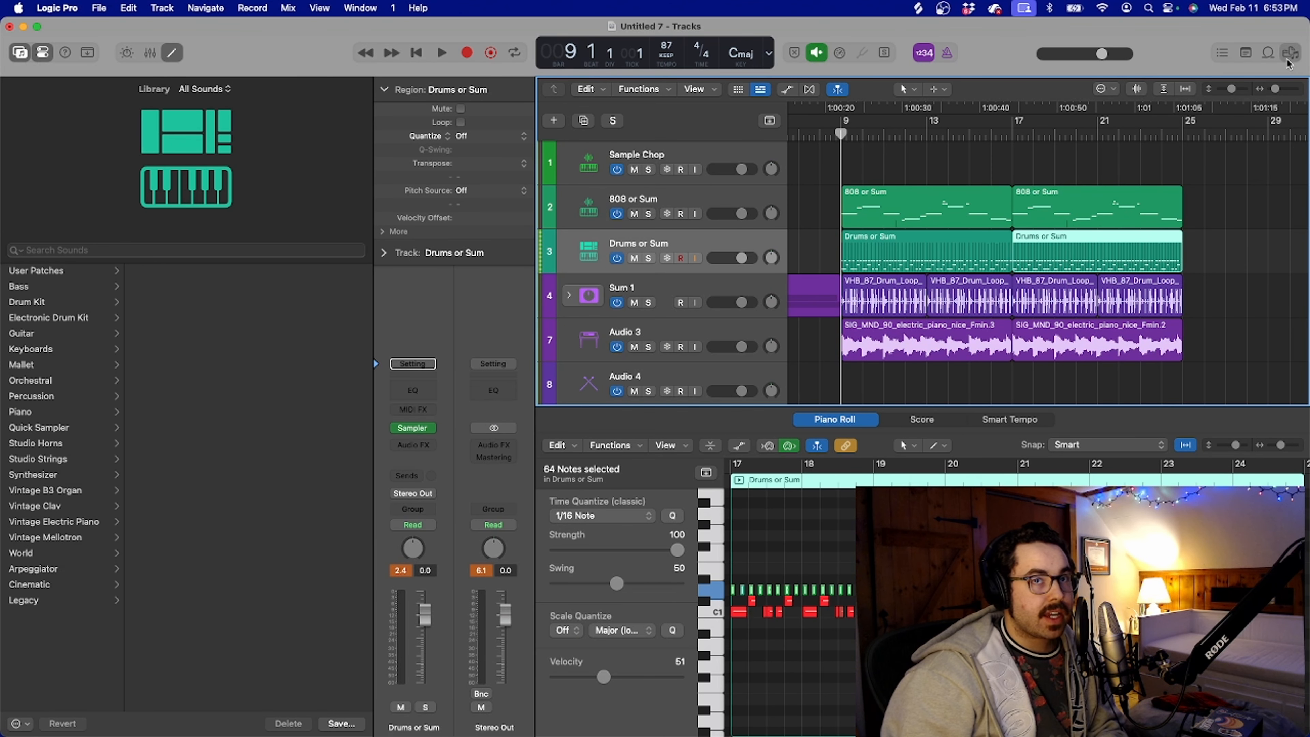
pyautogui.press('f')
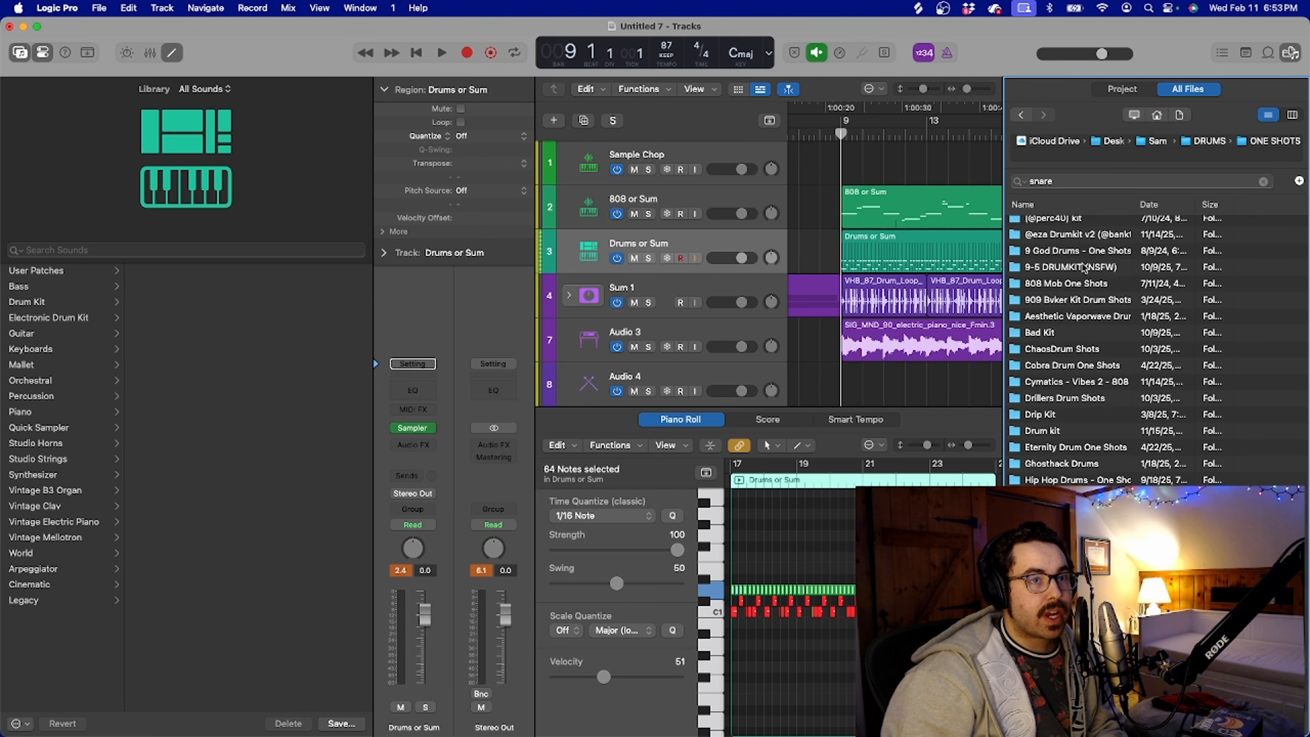
pyautogui.scroll(2, 1085, 320)
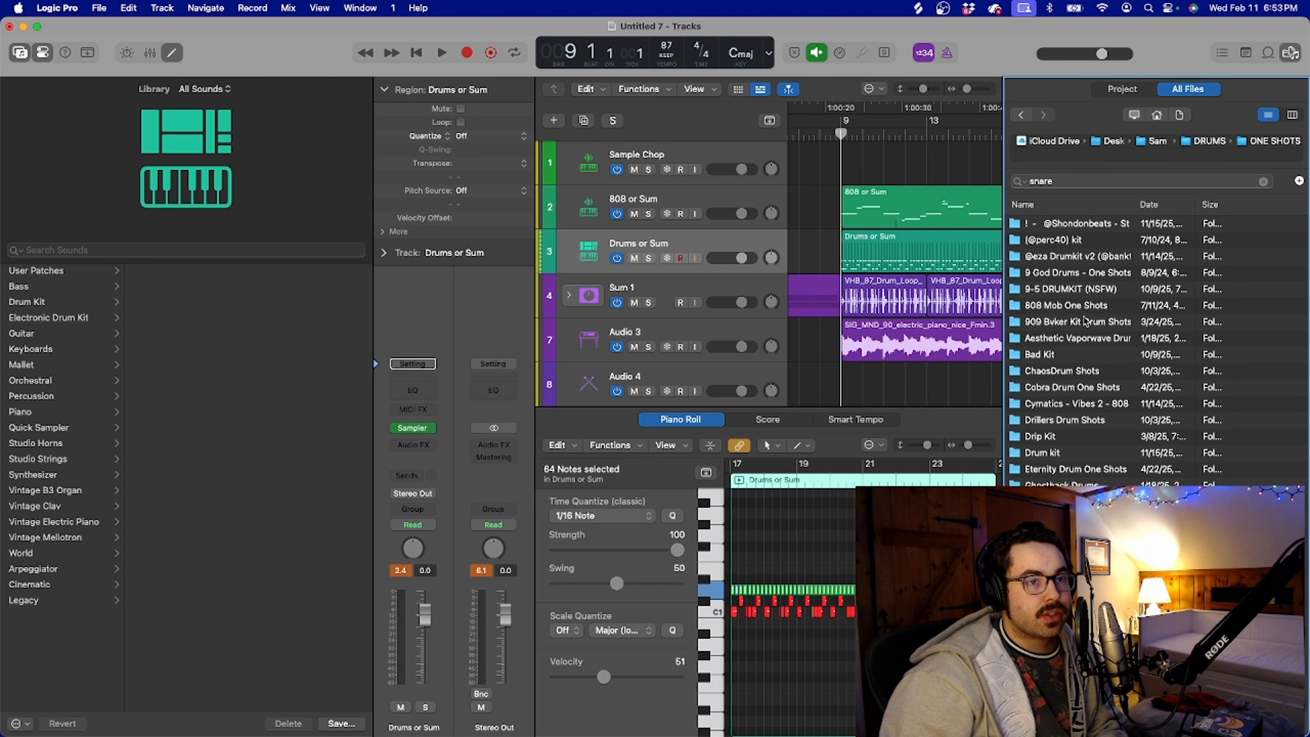
pyautogui.scroll(-3, 1085, 320)
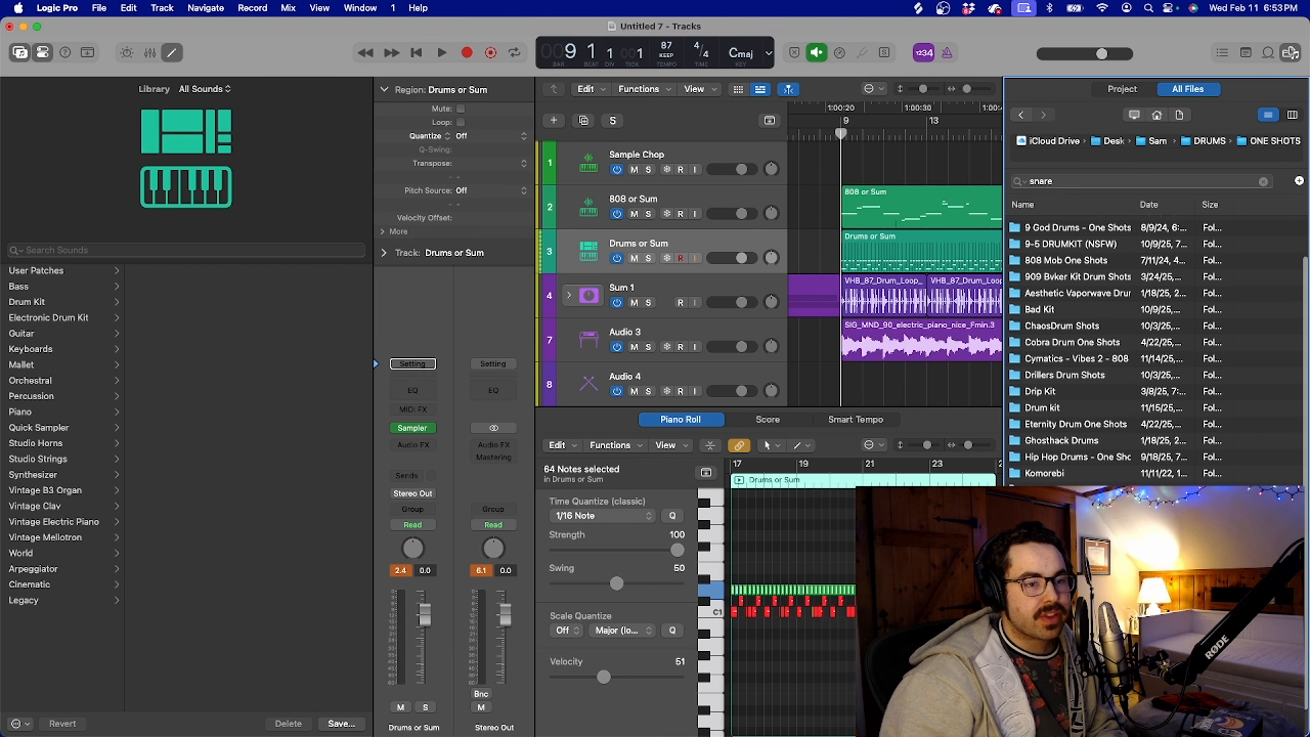
pyautogui.doubleClick(1072, 654)
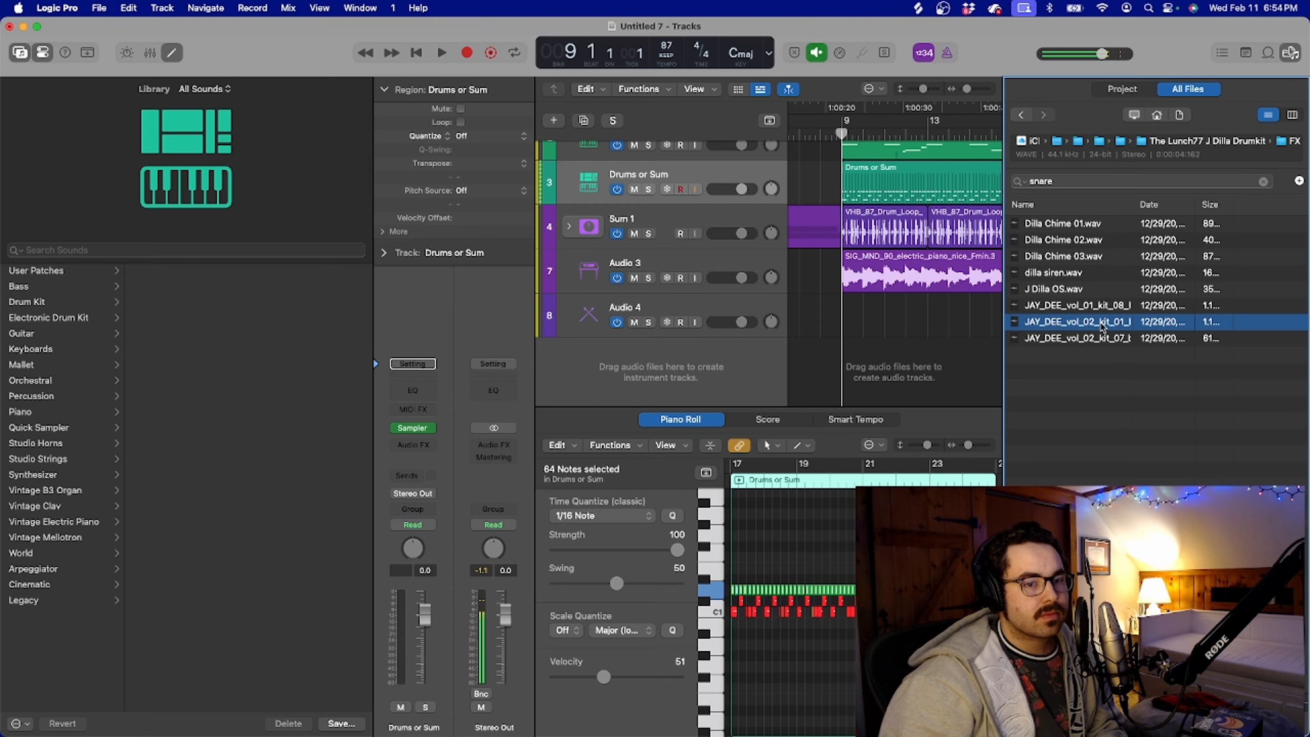
pyautogui.moveTo(1112, 324); pyautogui.dragTo(844, 356)
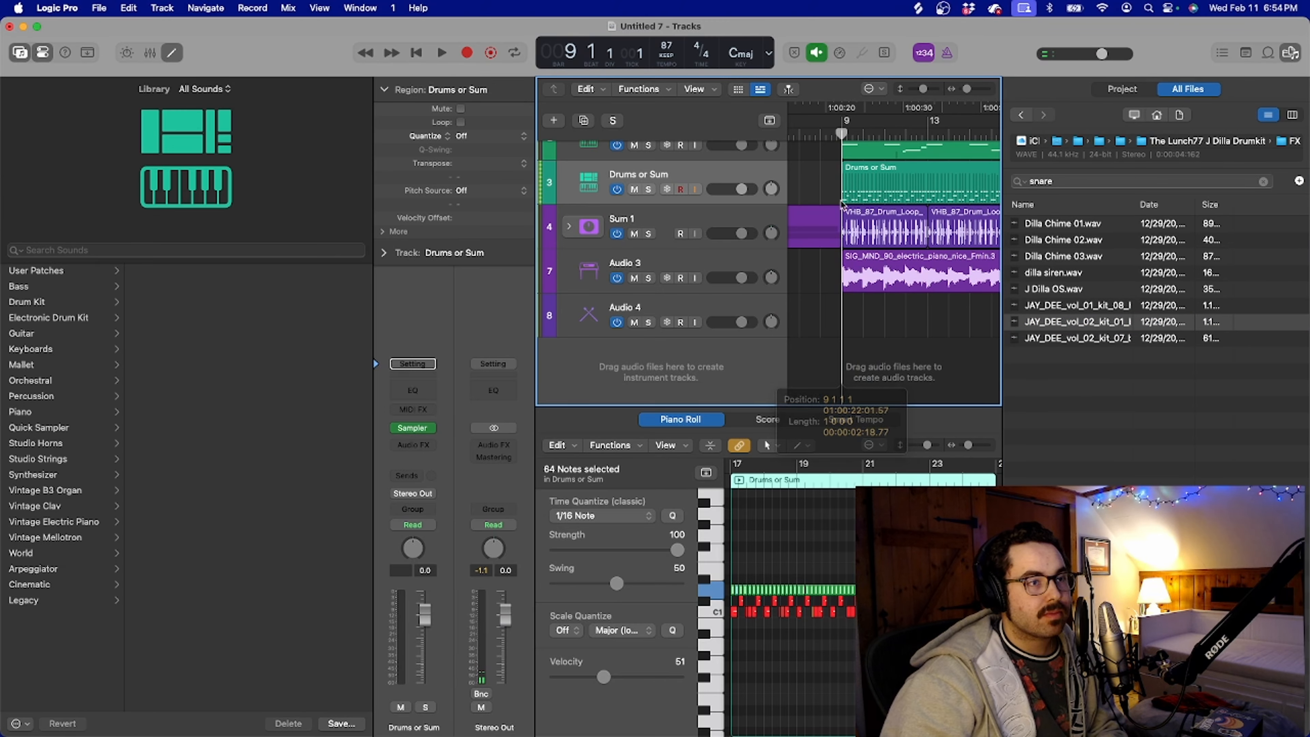
# Play the arrangement, lower the bubbles track's volume to -3.8 dB and stop playback
pyautogui.press('space')
pyautogui.moveTo(741, 367); pyautogui.dragTo(736, 367)
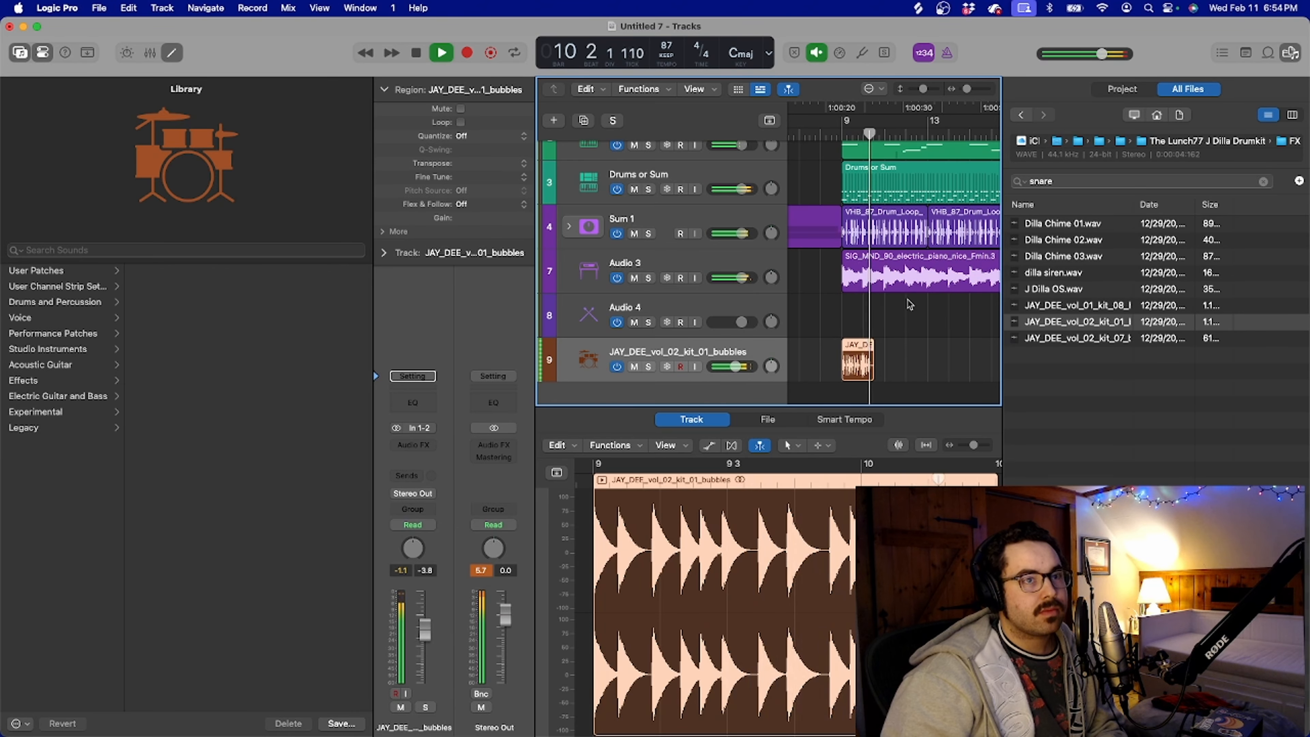
pyautogui.scroll(-5, 948, 356)
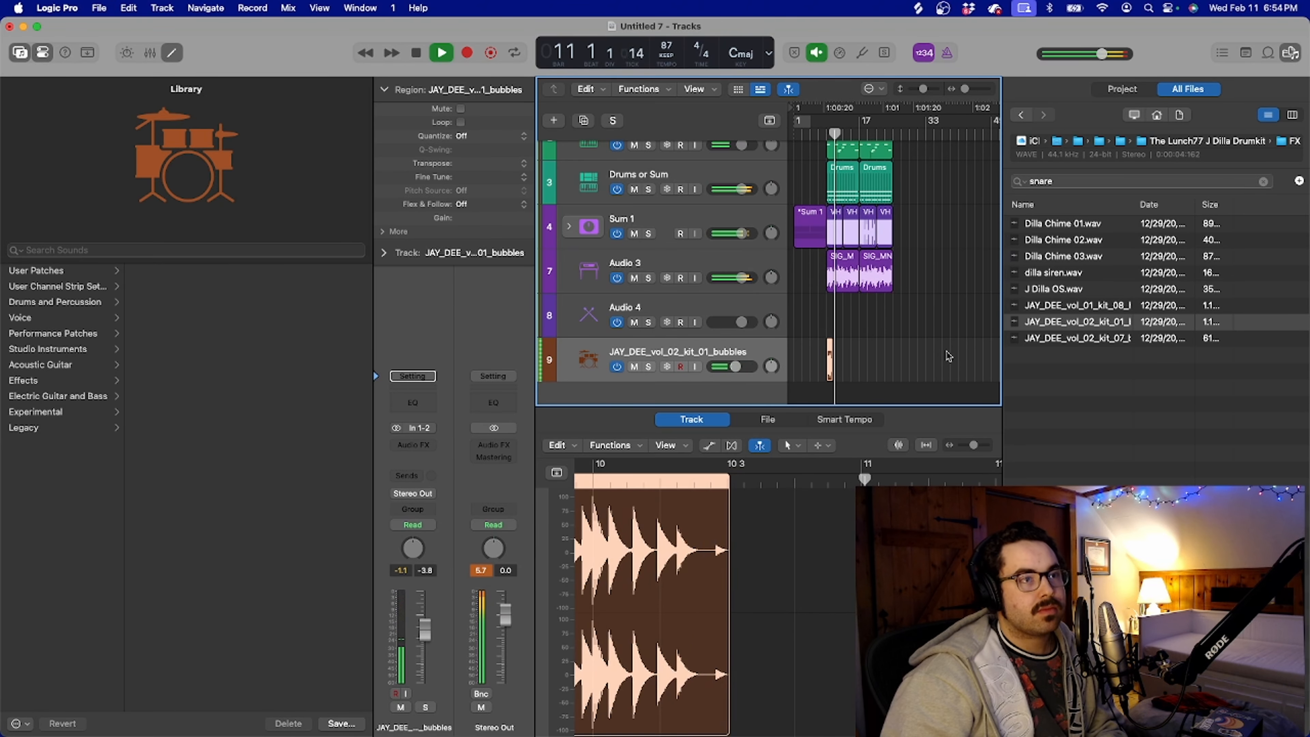
pyautogui.scroll(5, 948, 356)
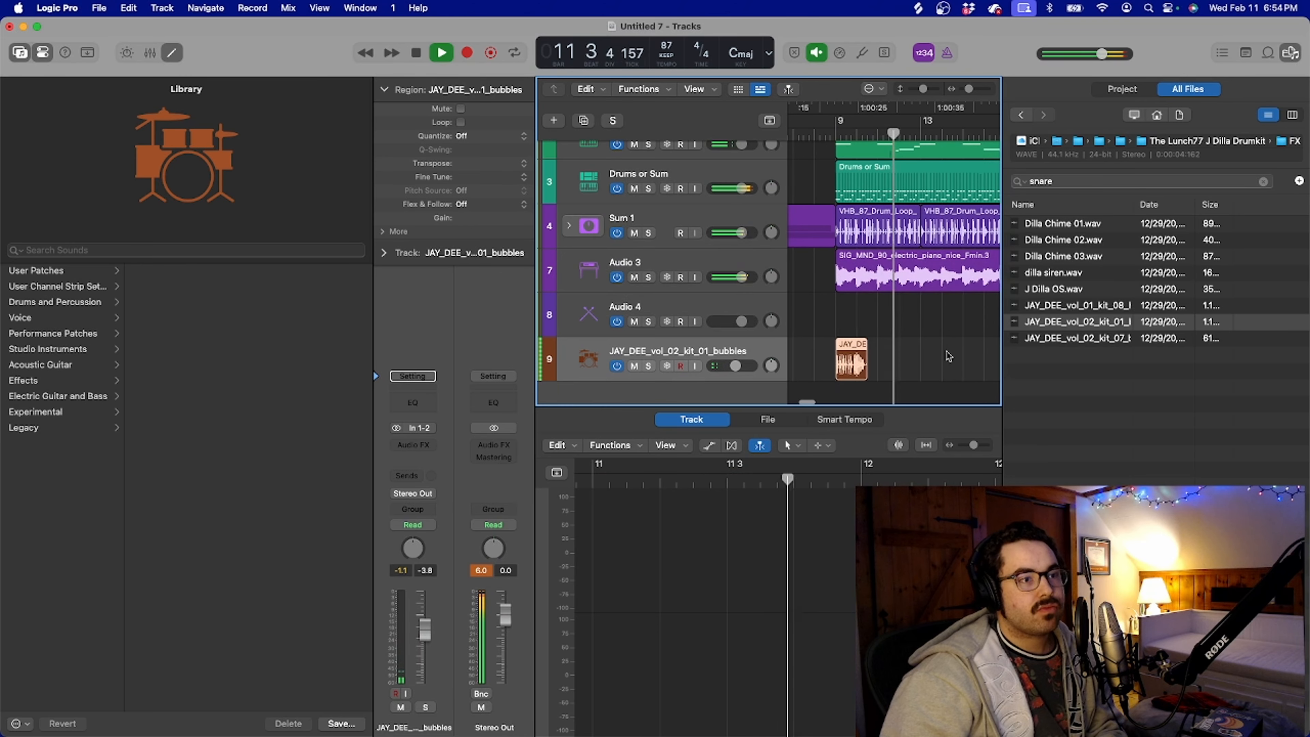
pyautogui.press('space')
# Add dilla siren.wav on a new track at bar 9 and set its volume to -2.5 dB while playing from just before it
pyautogui.click(1060, 273)
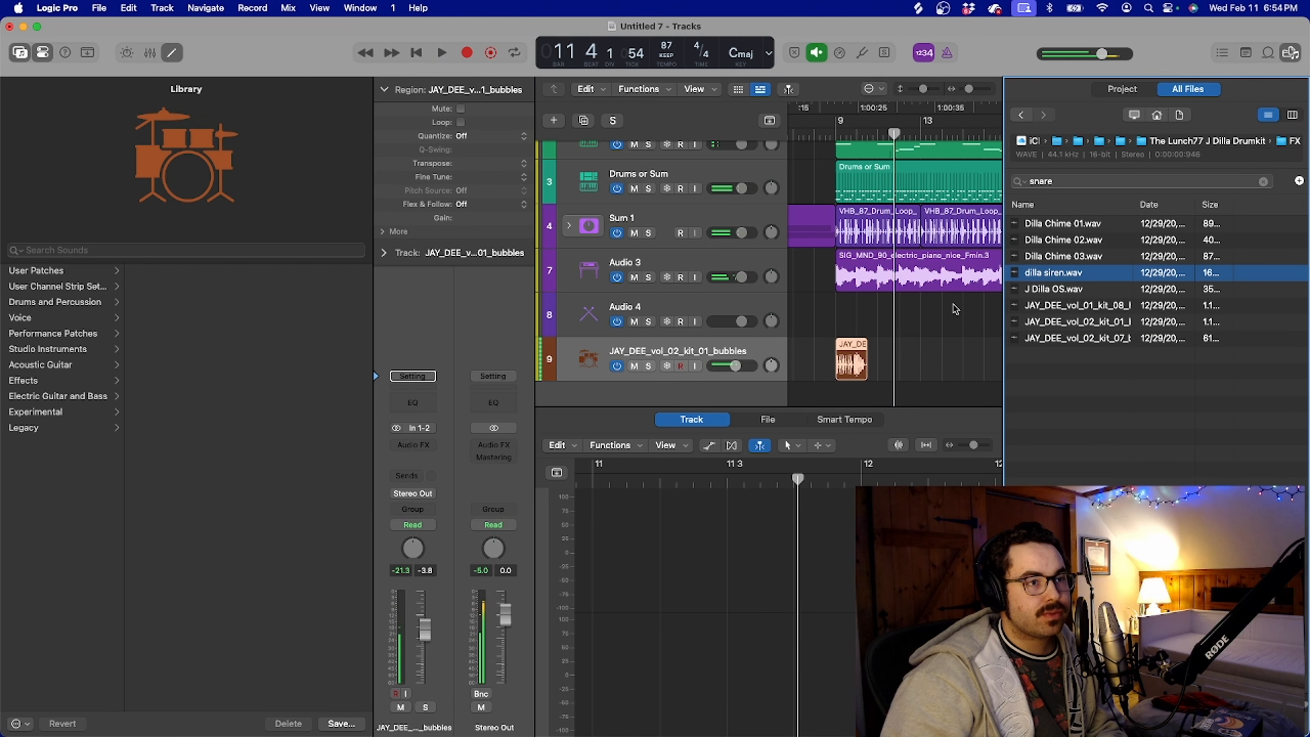
pyautogui.hscroll(-2, 954, 308)
pyautogui.moveTo(1054, 273); pyautogui.dragTo(881, 387)
pyautogui.doubleClick(865, 136)
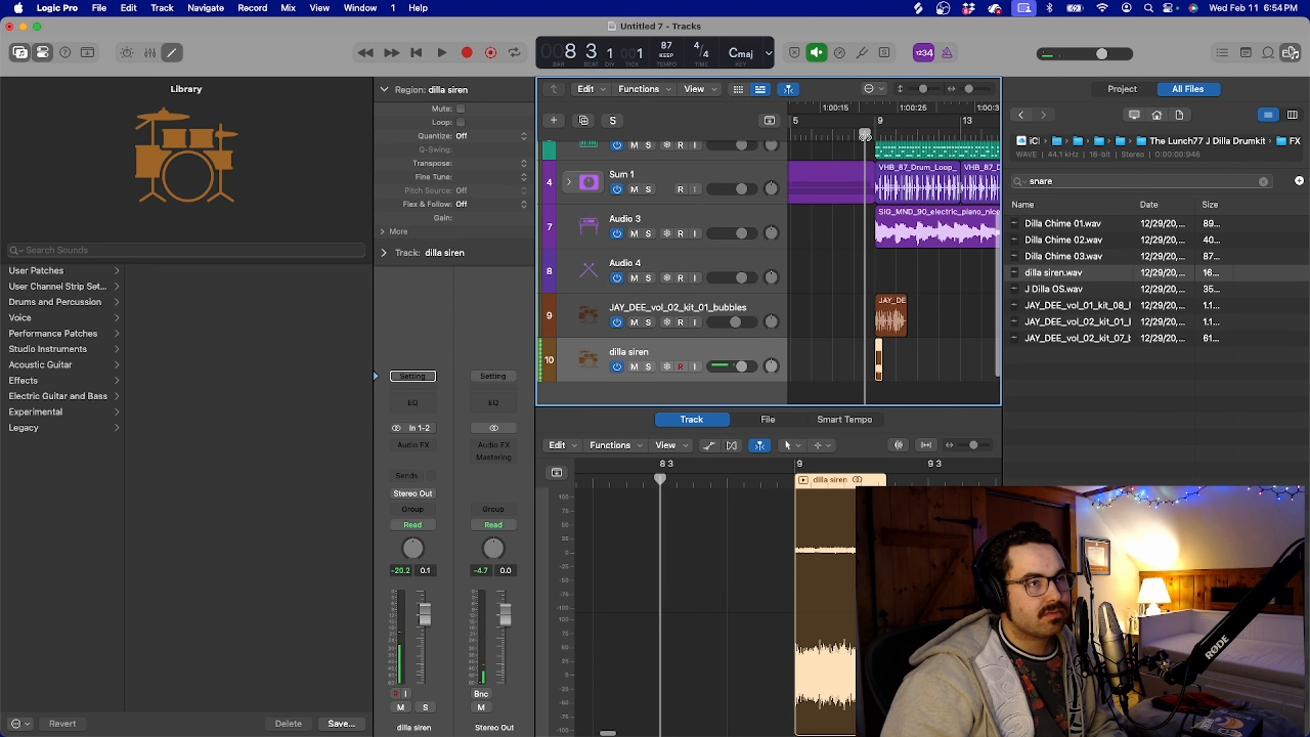
pyautogui.click(741, 367)
pyautogui.moveTo(741, 367); pyautogui.dragTo(737, 367)
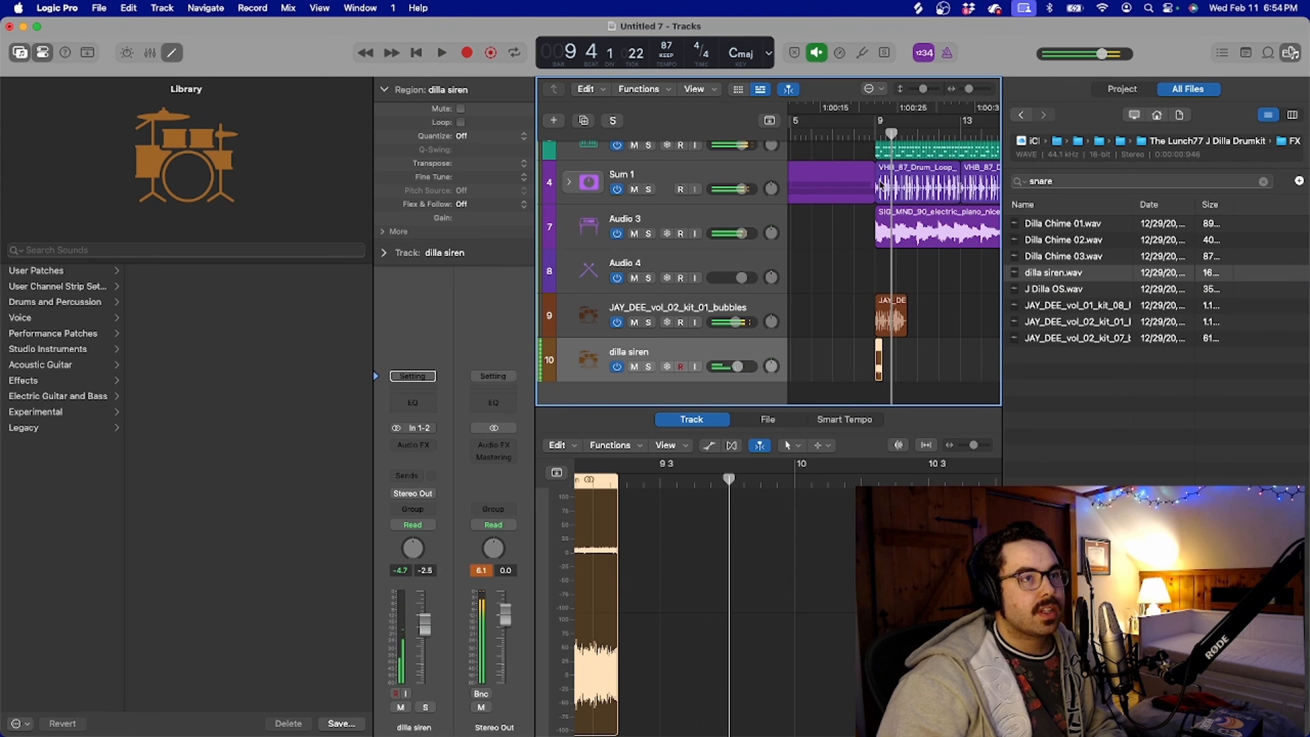
pyautogui.press('space')
# Add a Bus 2 send to the dilla siren track and insert Space Designer on Aux 2 with its default preset
pyautogui.click(405, 445)
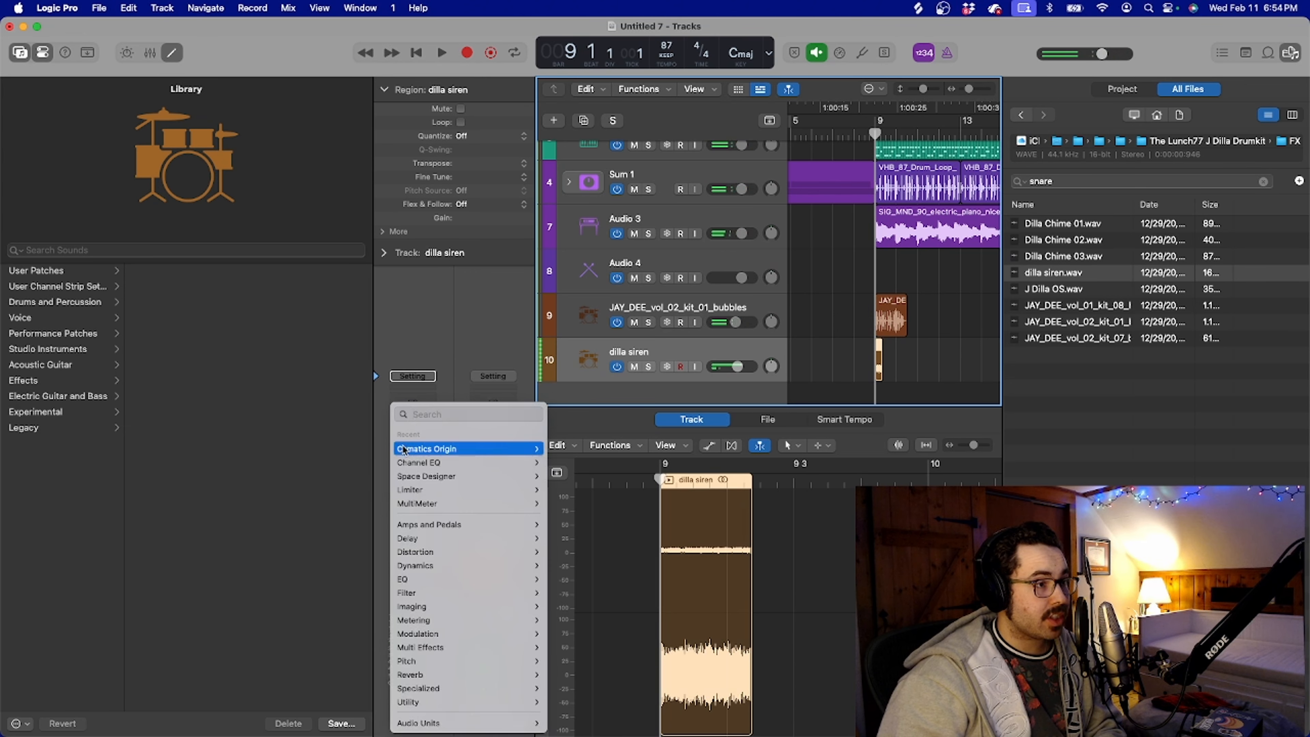
pyautogui.click(450, 376)
pyautogui.click(414, 477)
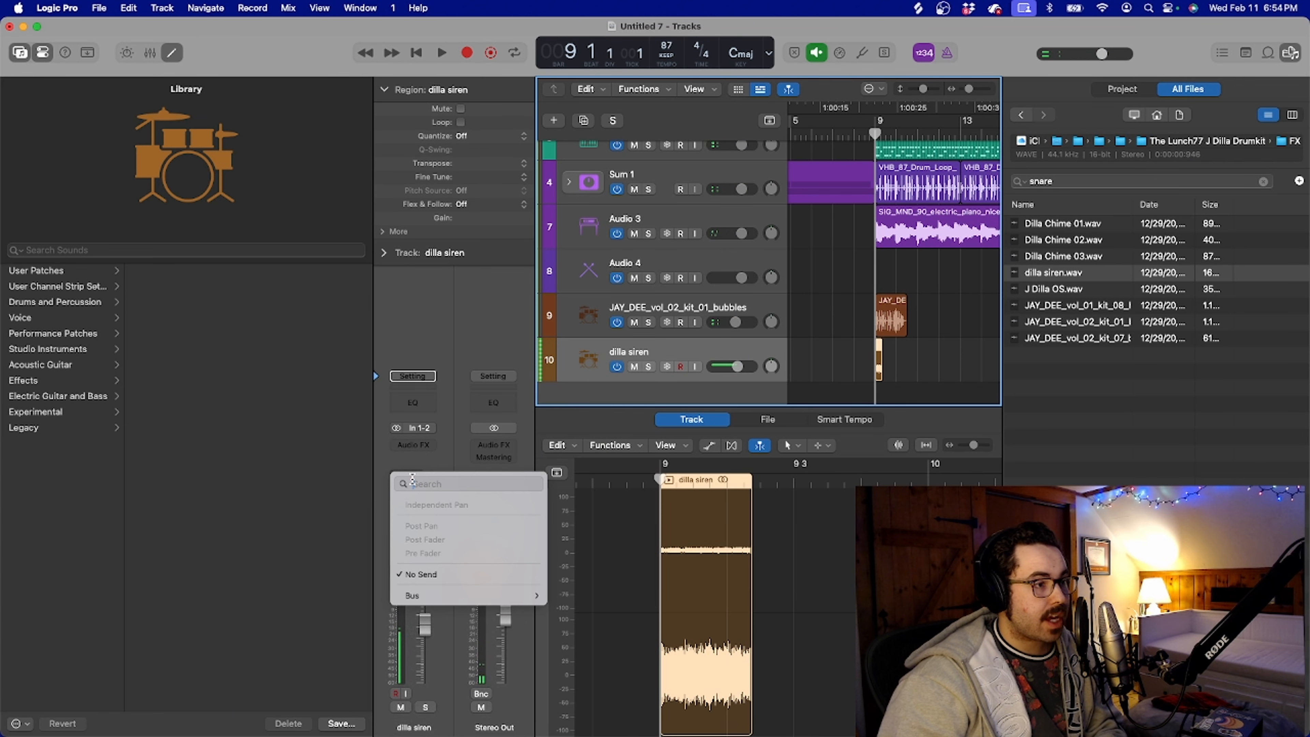
pyautogui.moveTo(454, 595)
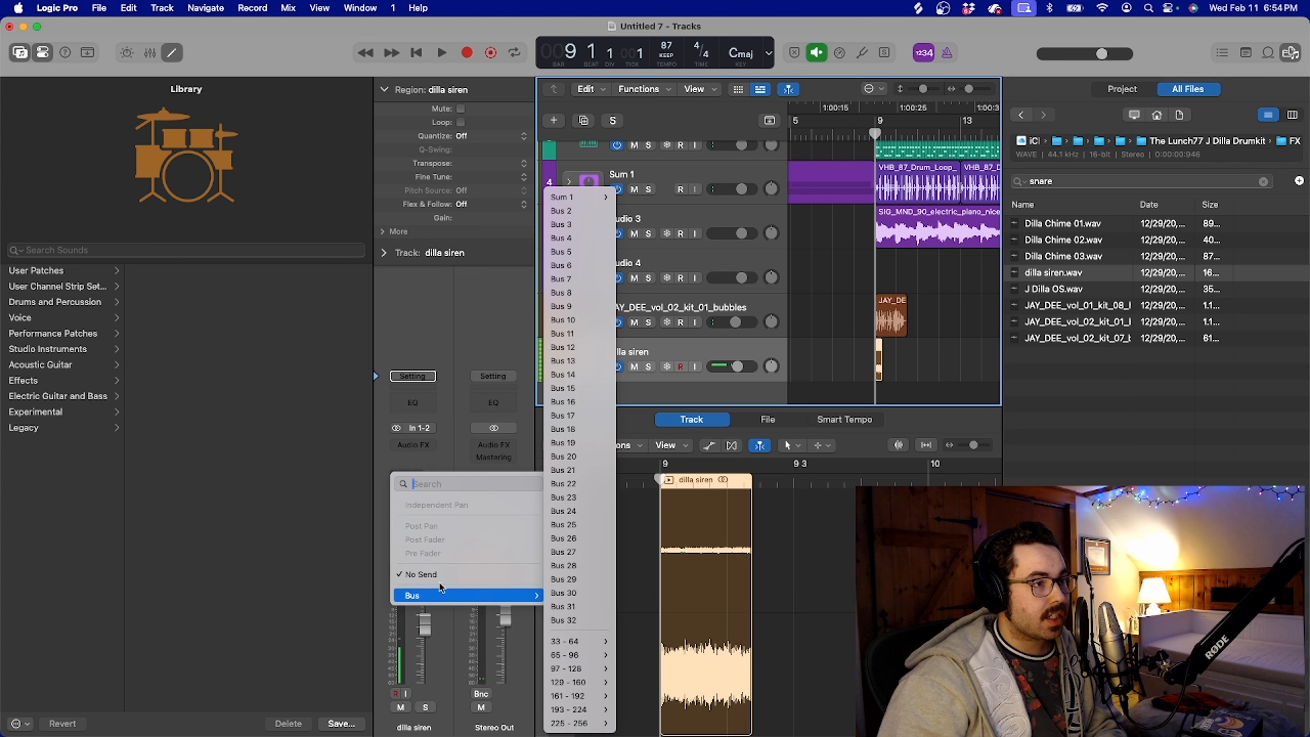
pyautogui.click(561, 211)
pyautogui.click(491, 453)
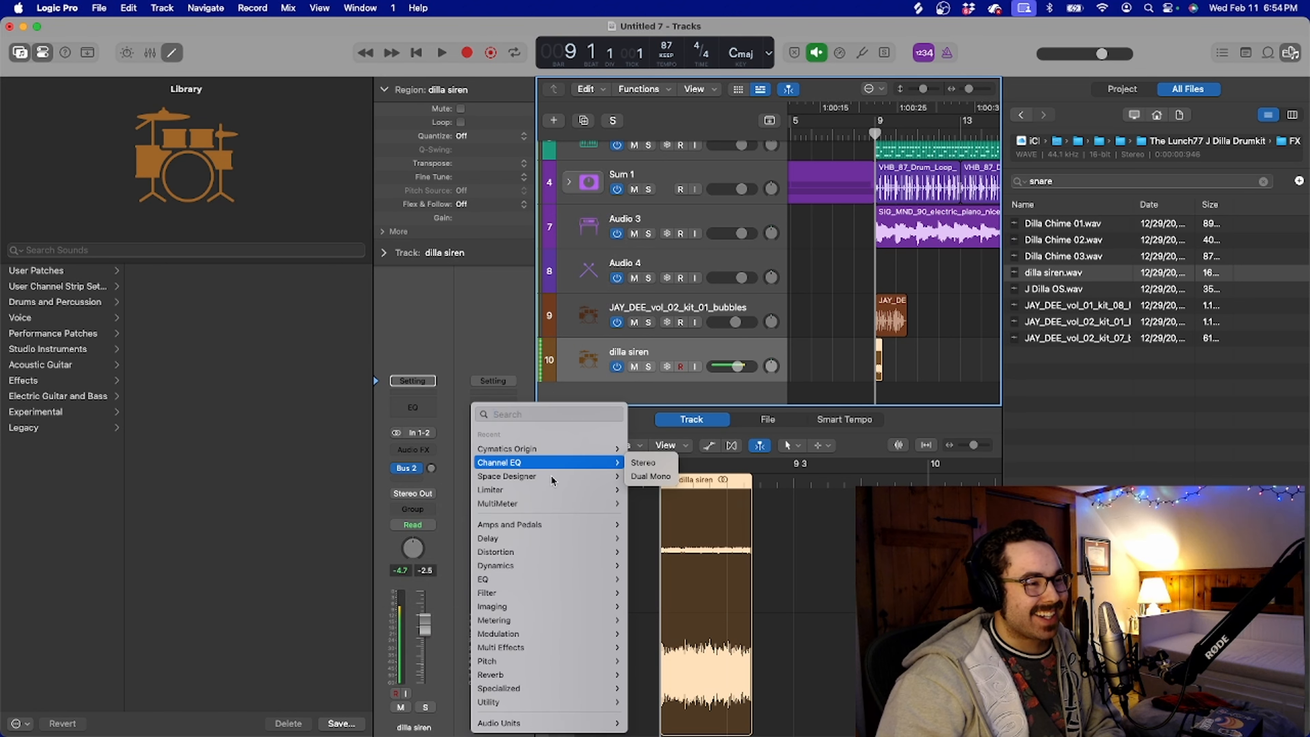
pyautogui.click(532, 279)
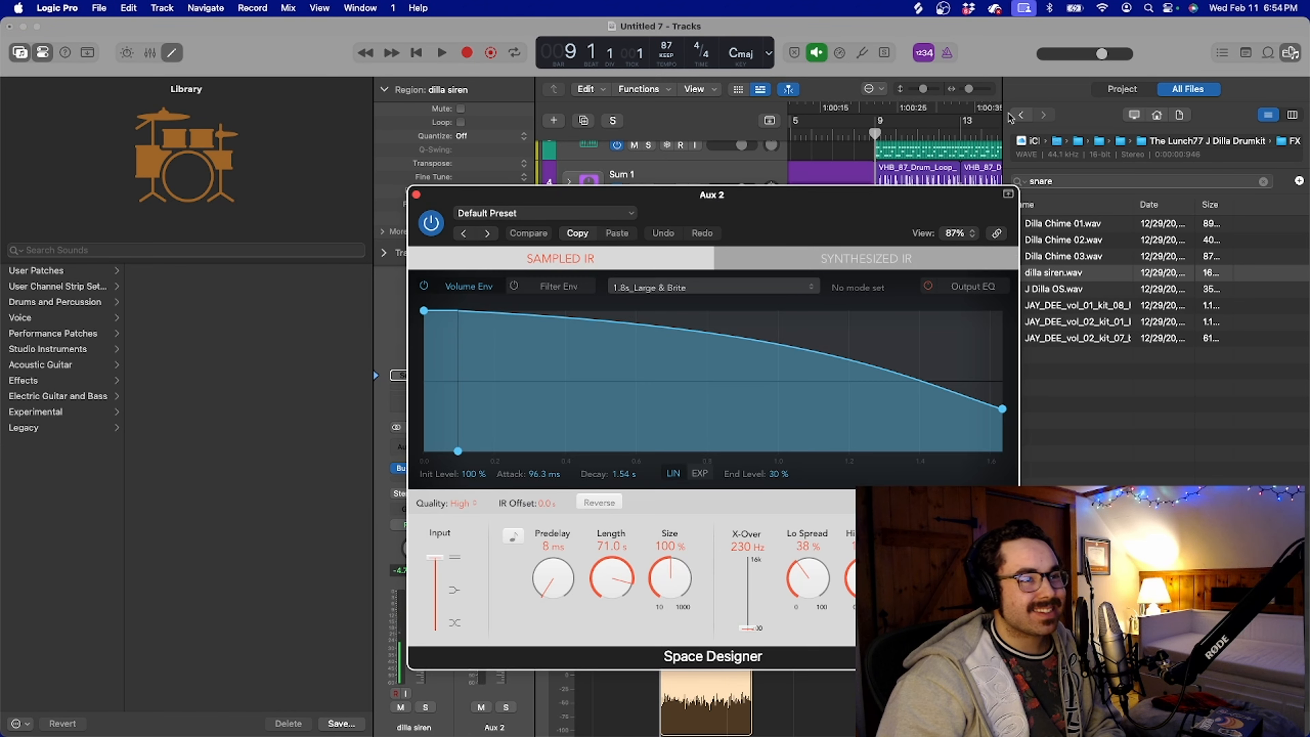
pyautogui.click(416, 195)
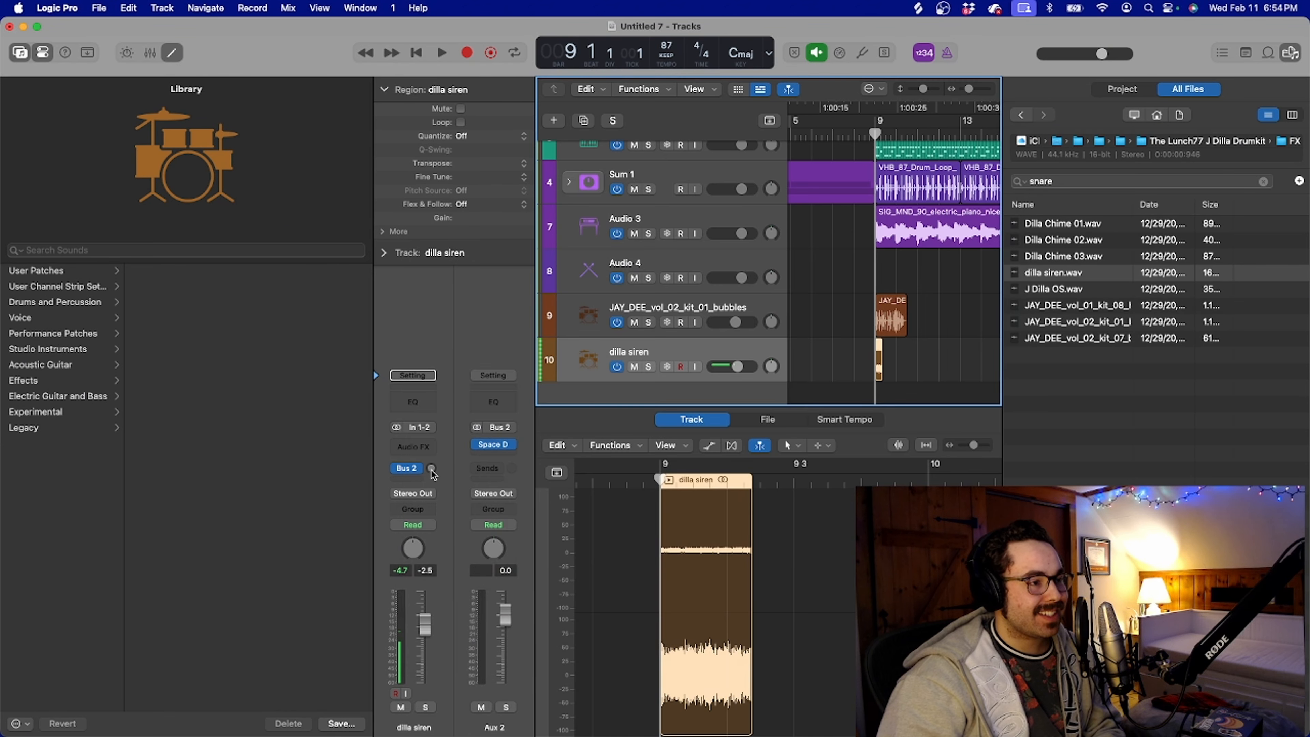
# Raise the siren's Bus 2 send to about -9.8 dB and lower its track volume to -10.2 dB during playback
pyautogui.press('space')
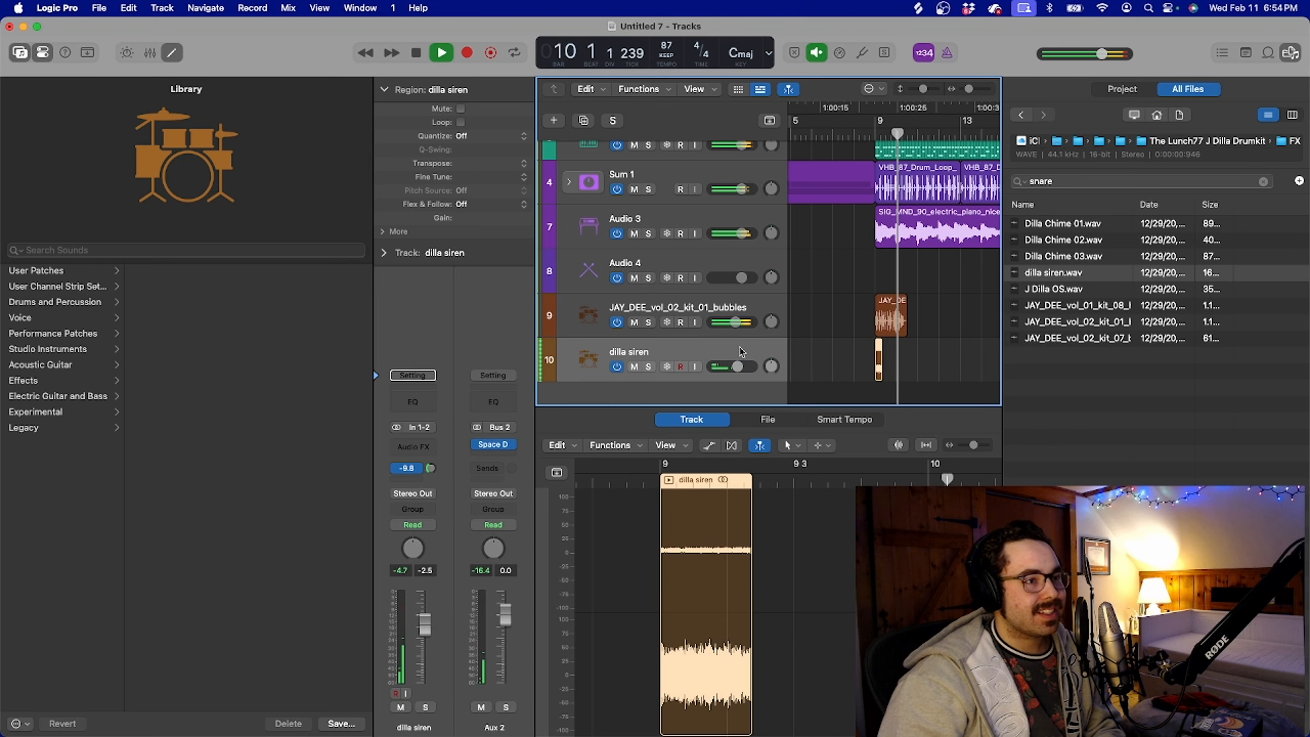
pyautogui.moveTo(736, 367)
pyautogui.mouseDown()
pyautogui.moveTo(713, 372)
pyautogui.moveTo(727, 367)
pyautogui.mouseUp()
pyautogui.press('space')
# Play the arrangement from bar 8 to hear the bubbles and siren in context, hiding the file browser, and stop after bar 17
pyautogui.click(857, 134)
pyautogui.press('space')
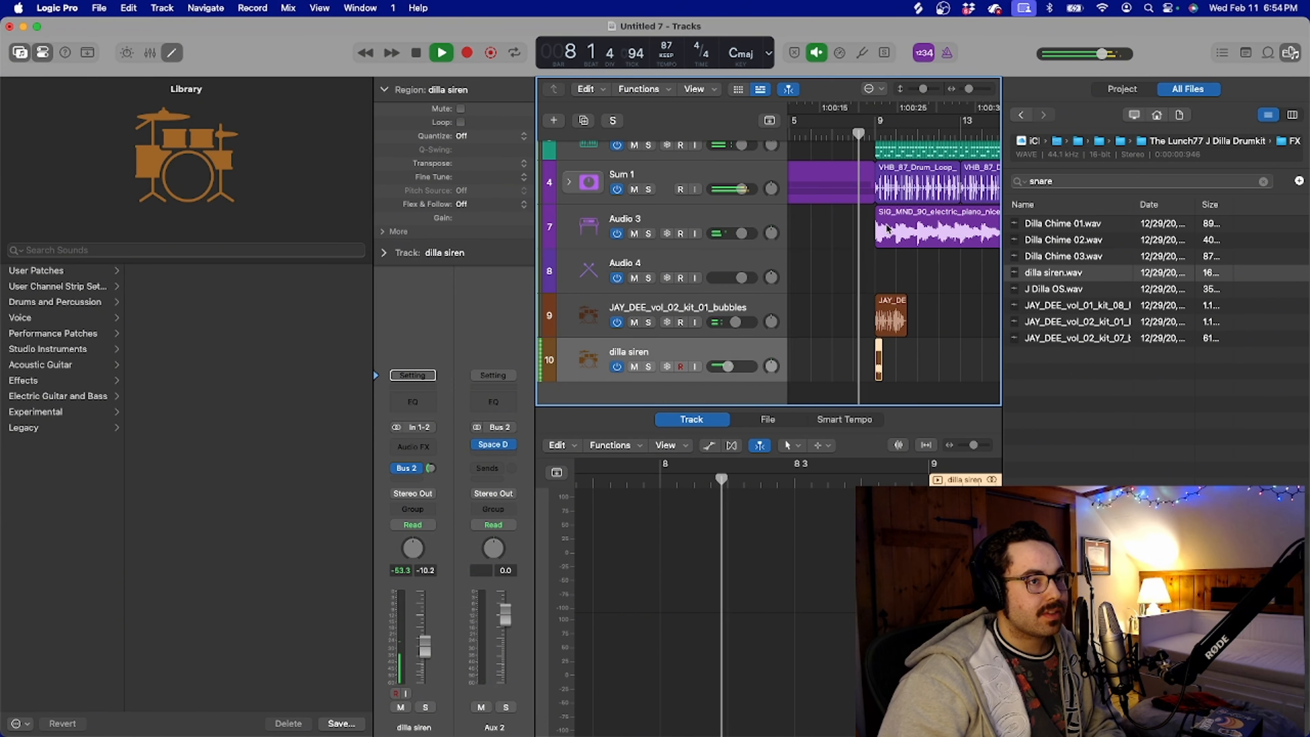
pyautogui.scroll(3, 886, 228)
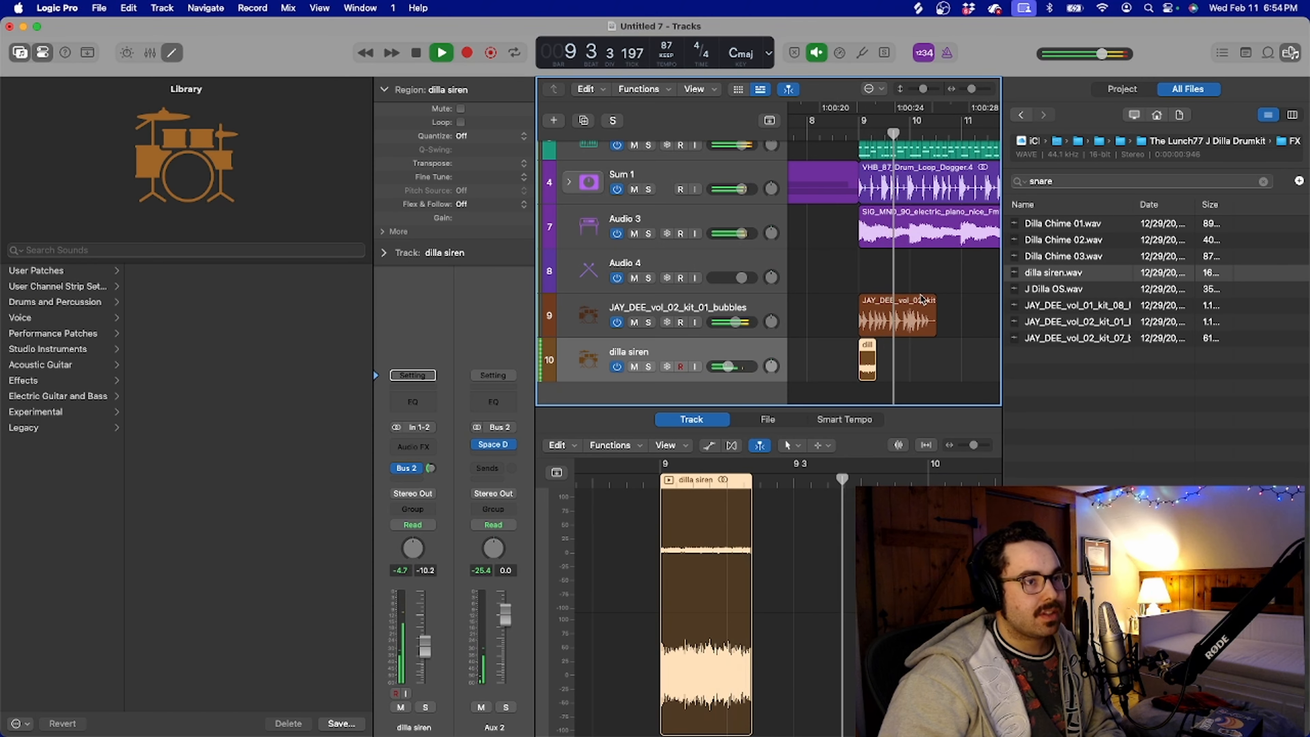
pyautogui.scroll(-3, 902, 294)
pyautogui.press('f')
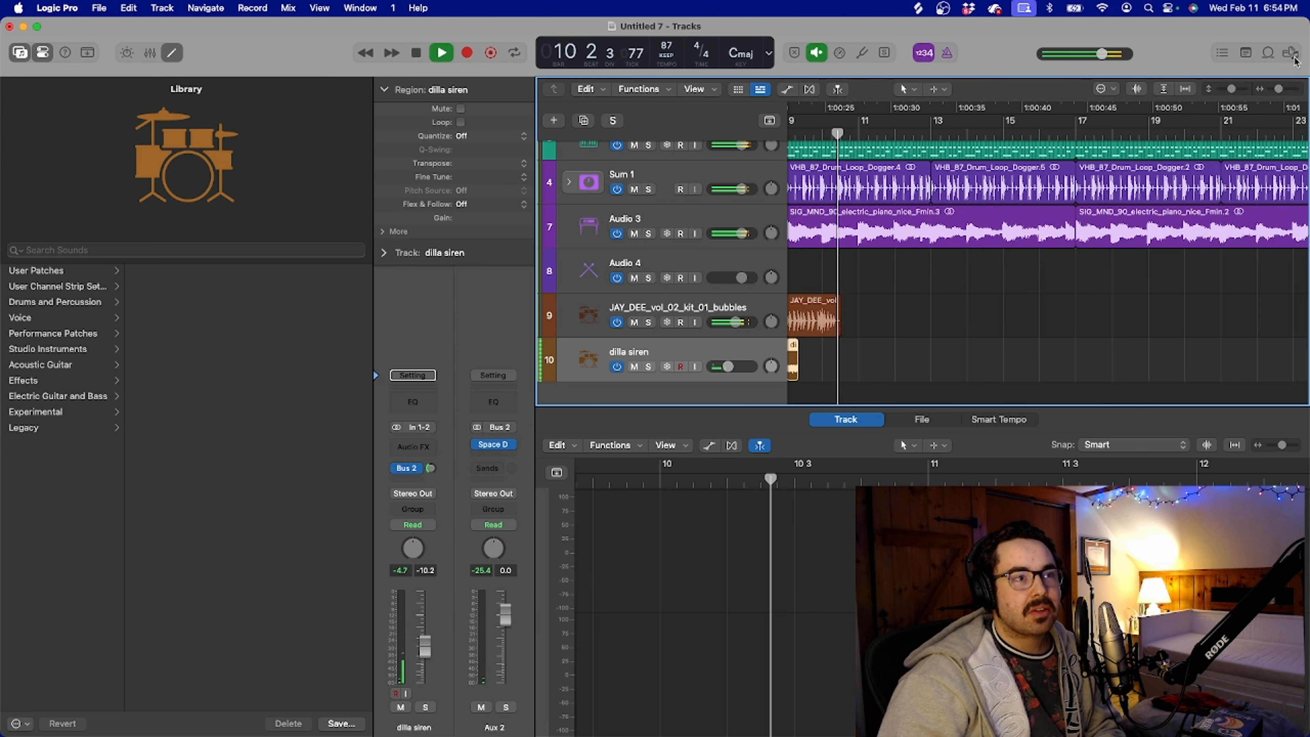
pyautogui.scroll(-5, 1013, 227)
pyautogui.scroll(5, 1012, 222)
pyautogui.scroll(-2, 1013, 222)
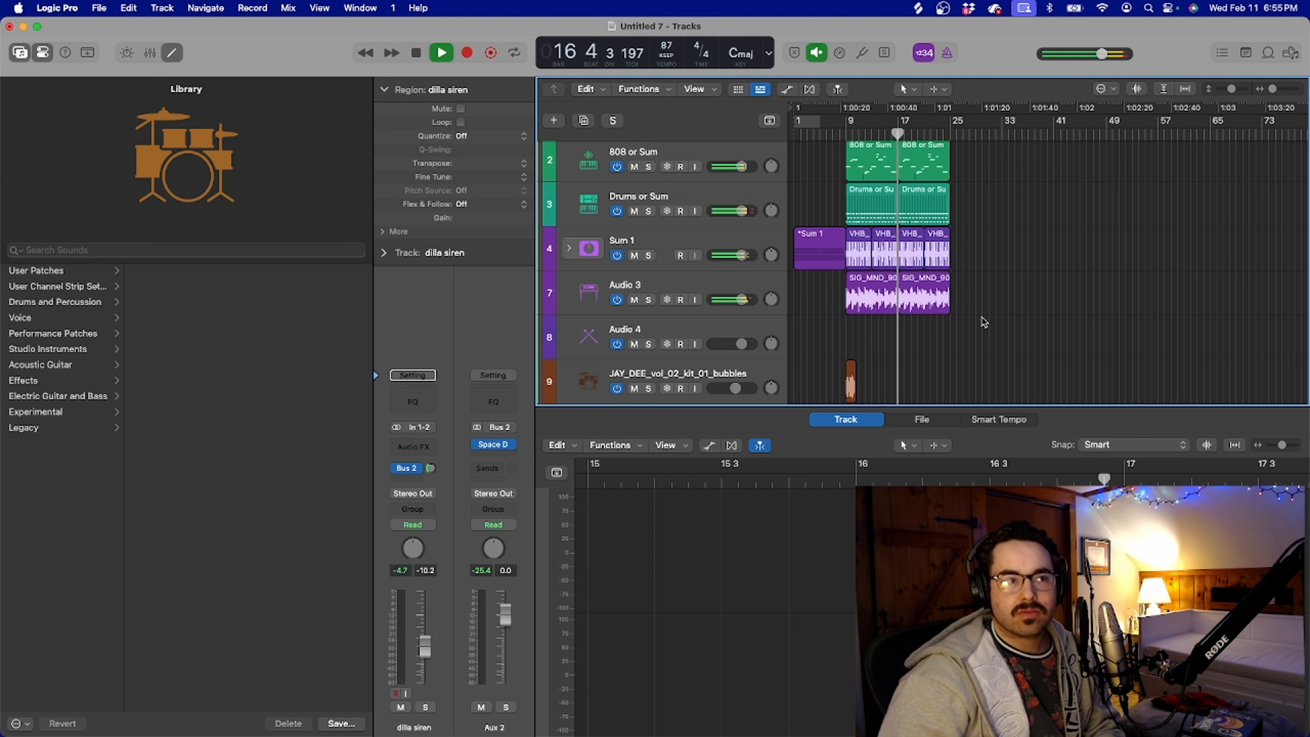
pyautogui.scroll(-1, 984, 322)
pyautogui.scroll(-5, 984, 322)
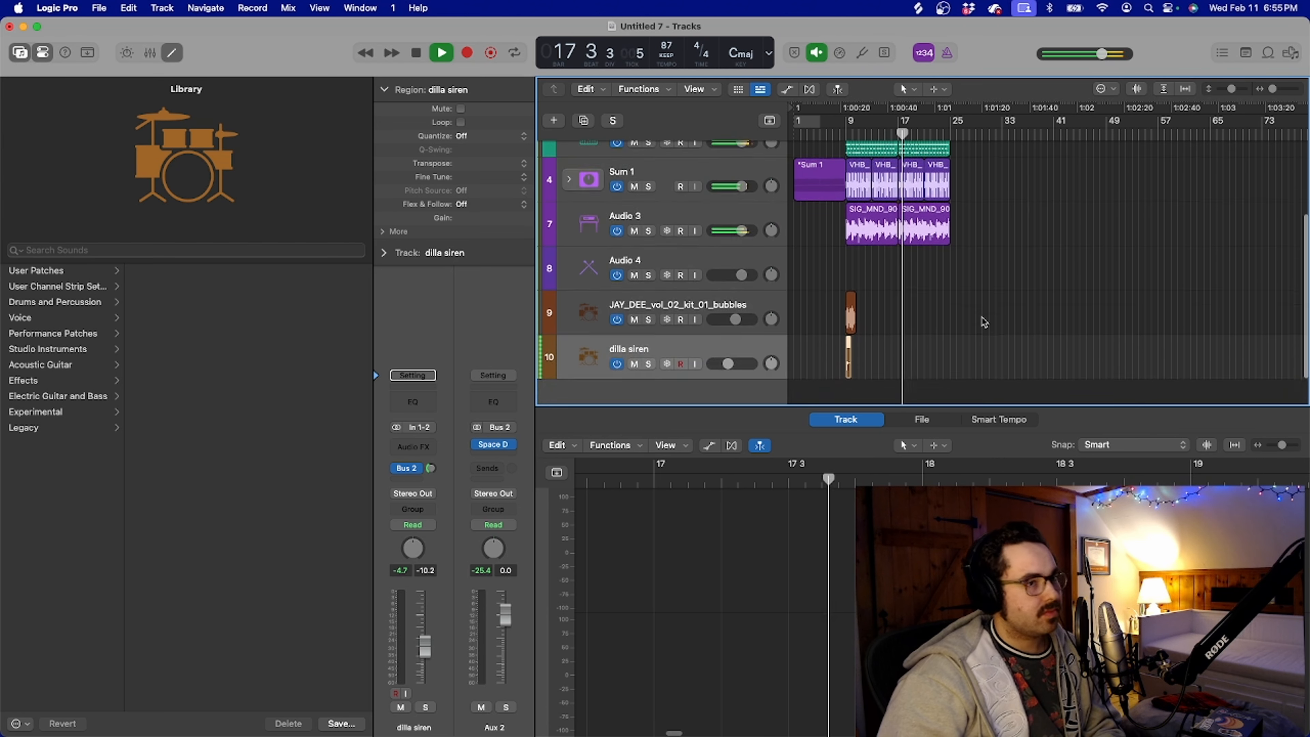
pyautogui.press('space')
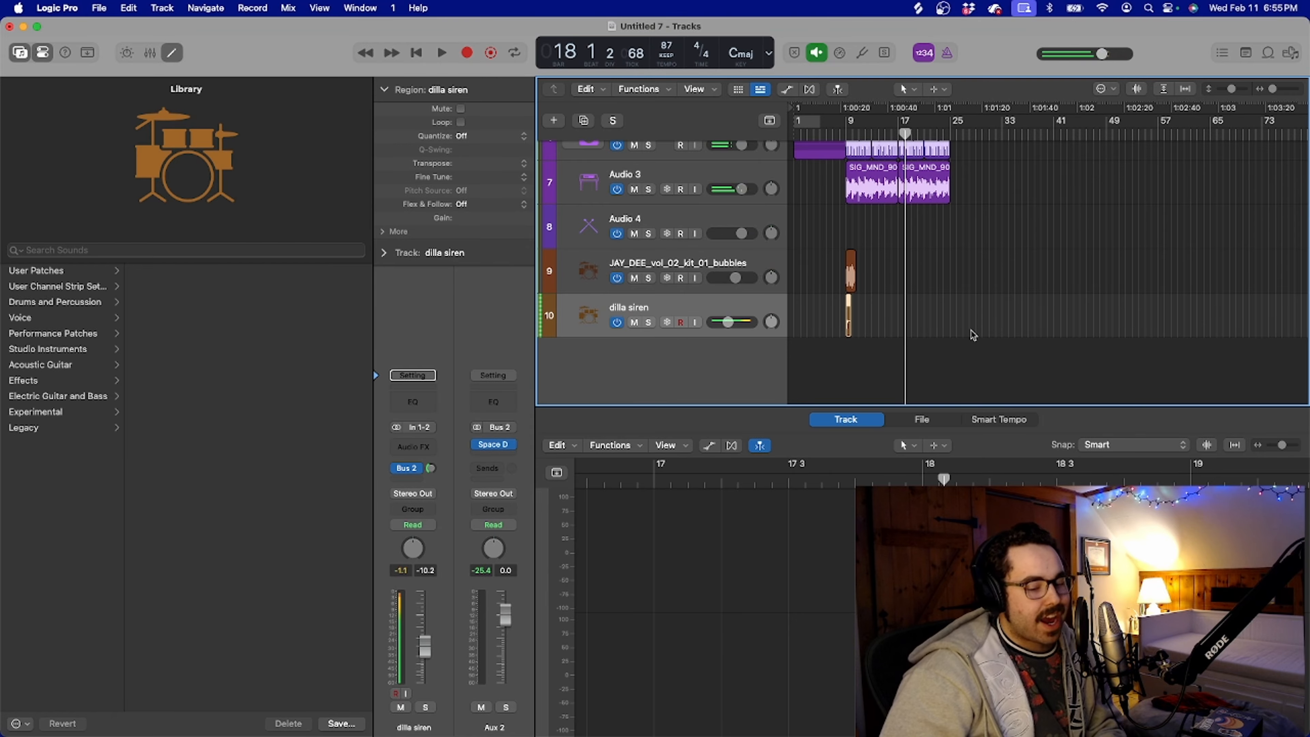
# Show the whole arrangement and place the playhead at bar 17
pyautogui.press('super+Left')
pyautogui.scroll(5, 905, 207)
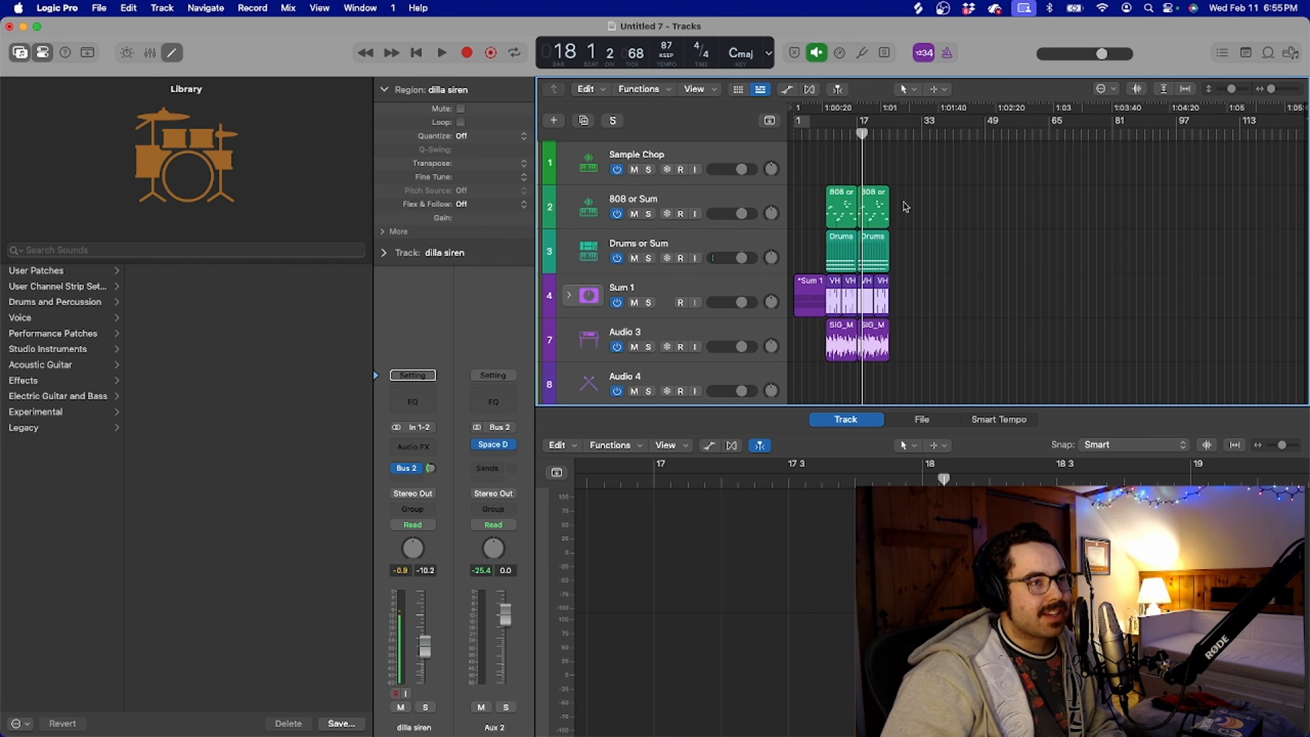
pyautogui.scroll(2, 905, 207)
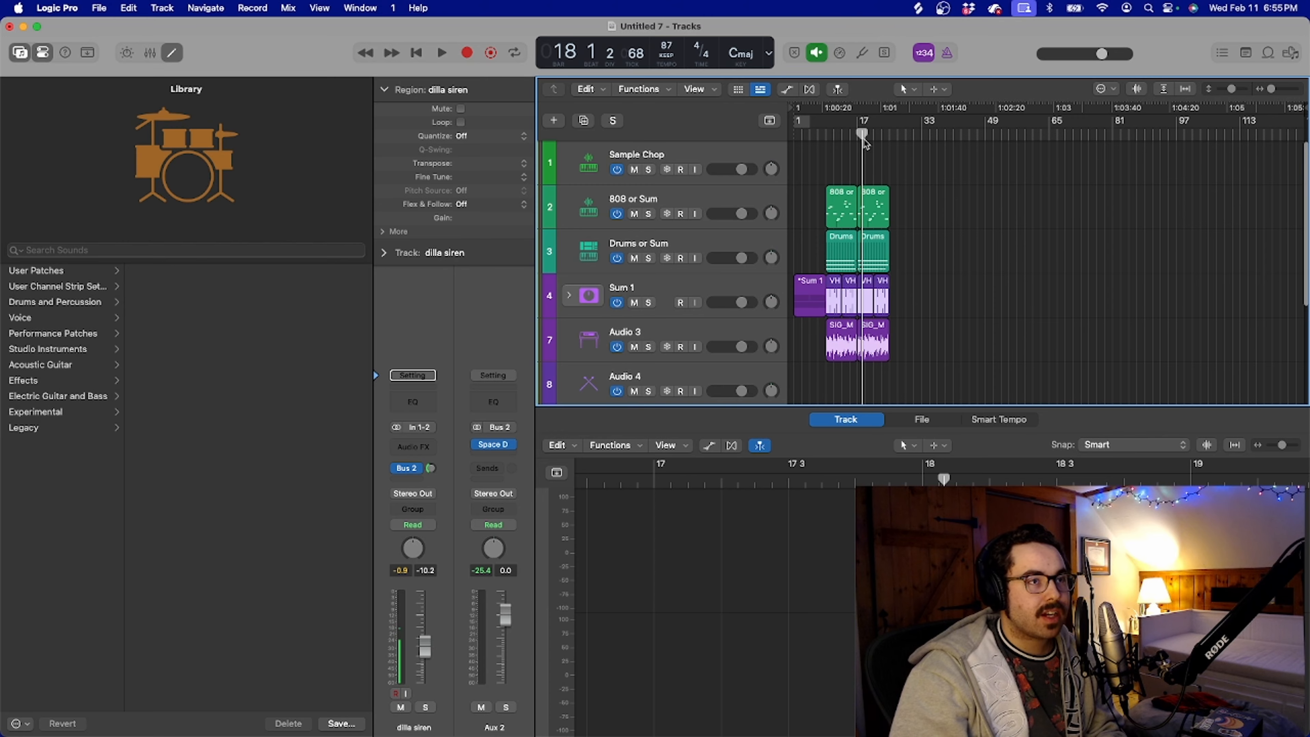
pyautogui.click(855, 134)
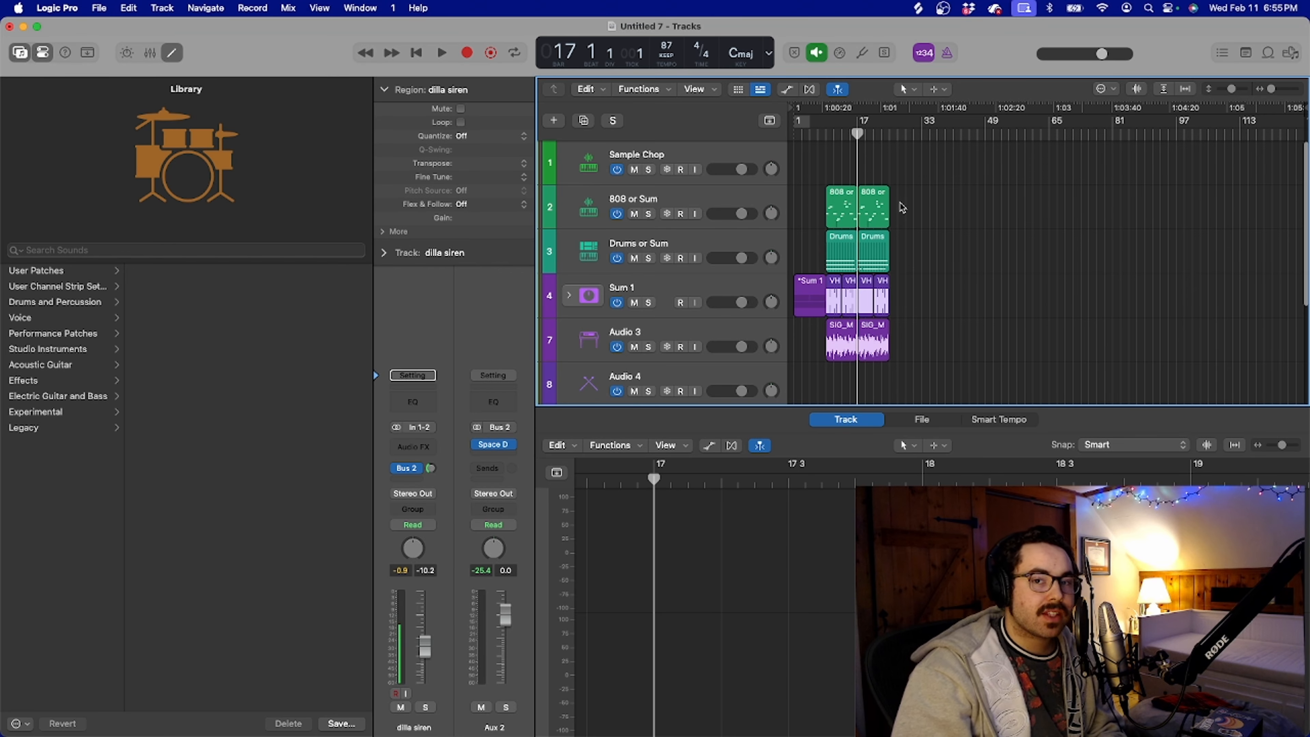